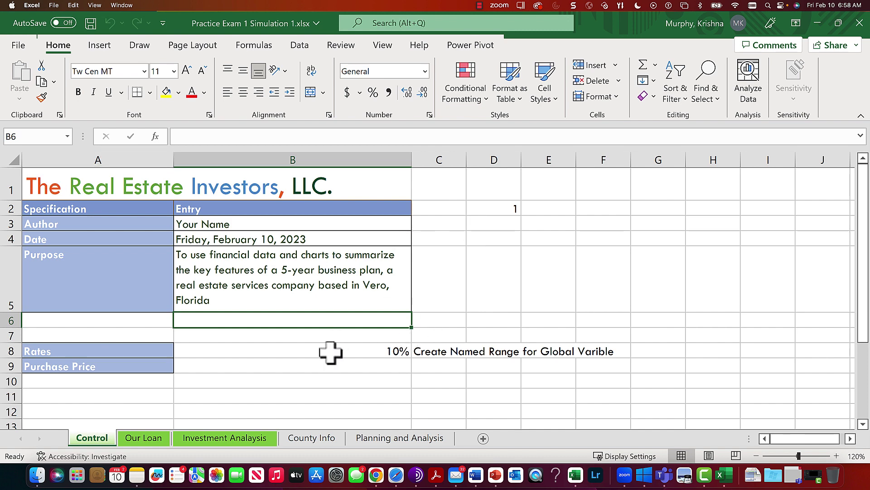
Name the 10% cell B8 on the Control sheet 'Rate' via the Name Box.
{"action": "left_click", "coordinate": [335, 353]}
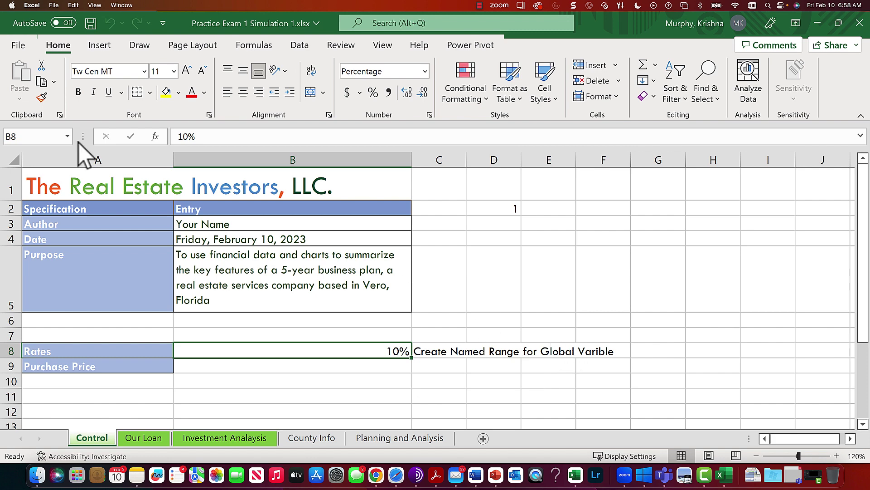
{"action": "left_click", "coordinate": [36, 136]}
{"action": "key", "text": "Return"}
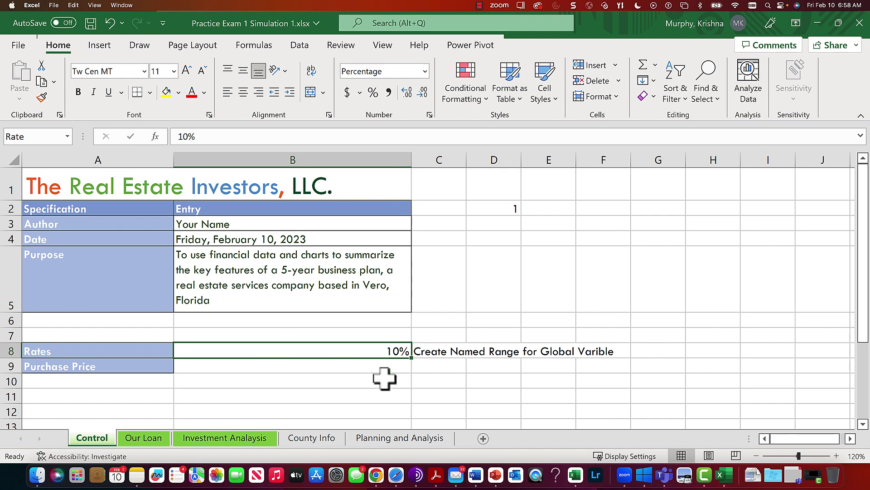
Confirm the Rate name exists by jumping to it from the Name Box list.
{"action": "left_click", "coordinate": [435, 336]}
{"action": "left_click", "coordinate": [555, 277]}
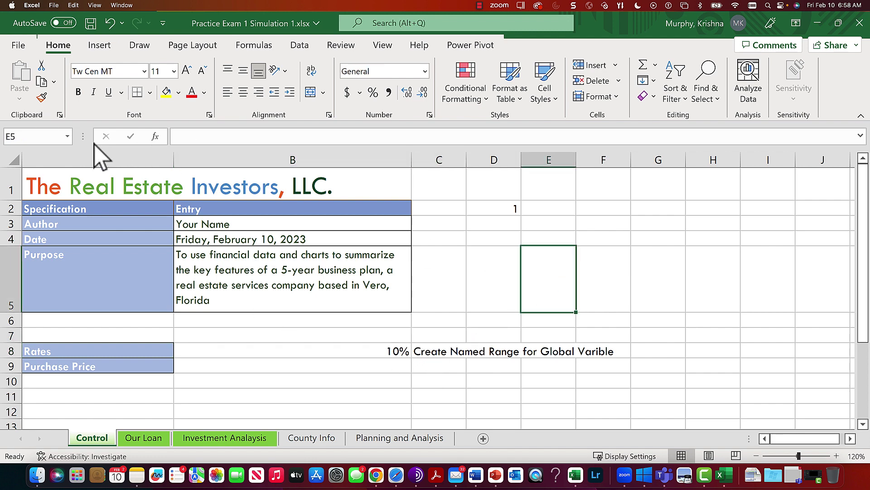
{"action": "left_click", "coordinate": [66, 136]}
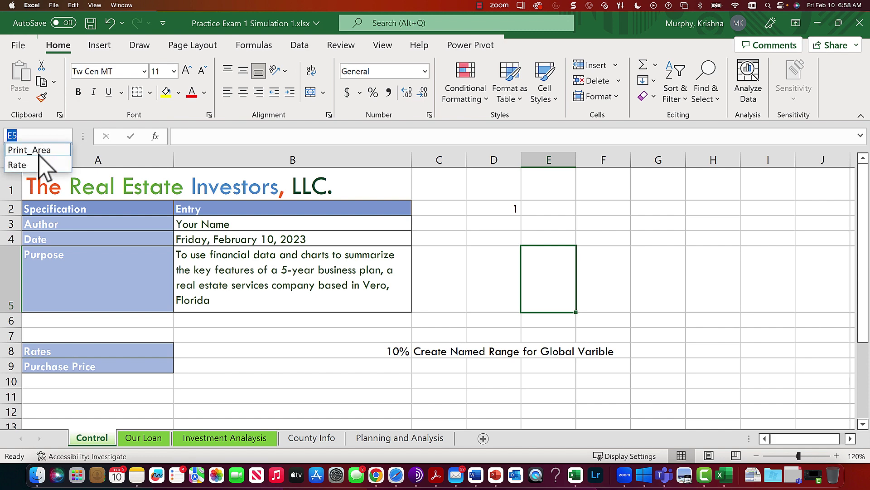
{"action": "left_click", "coordinate": [29, 166]}
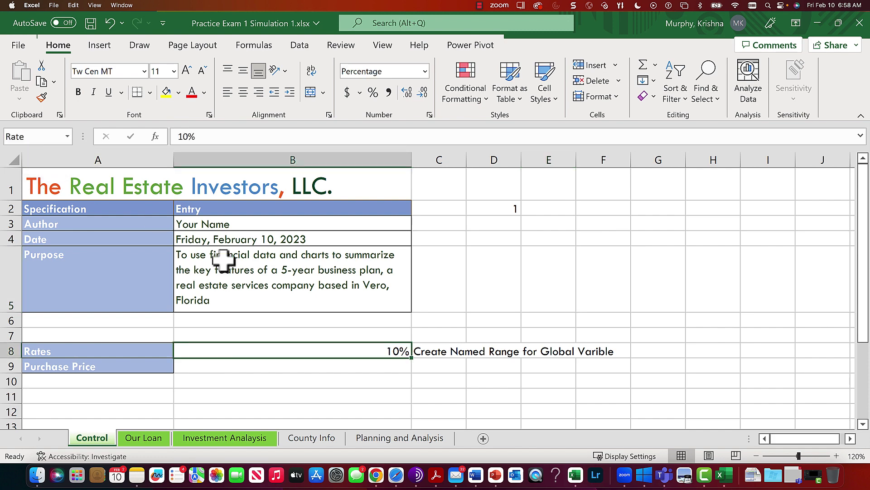
On the Our Loan sheet, set C7 to =Rate so it shows 10.00%.
{"action": "left_click", "coordinate": [156, 438]}
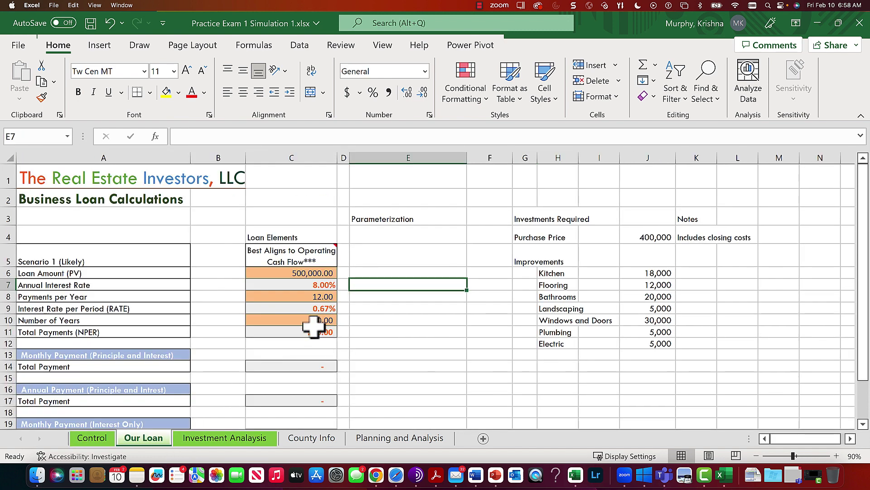
{"action": "left_click", "coordinate": [321, 285]}
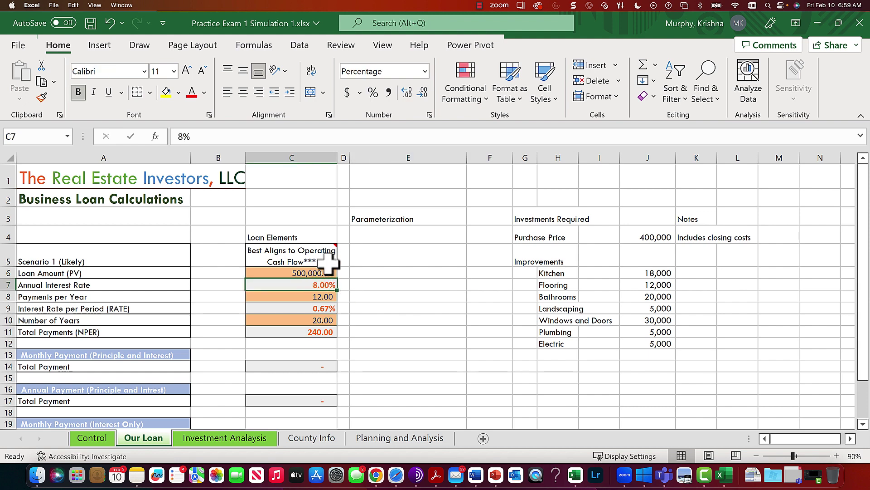
{"action": "type", "text": "rate"}
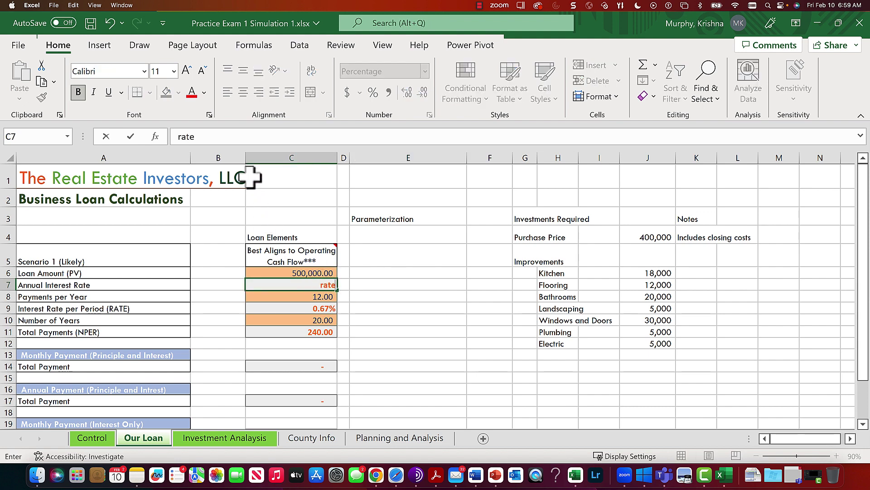
{"action": "key", "text": "Return"}
{"action": "key", "text": "Up"}
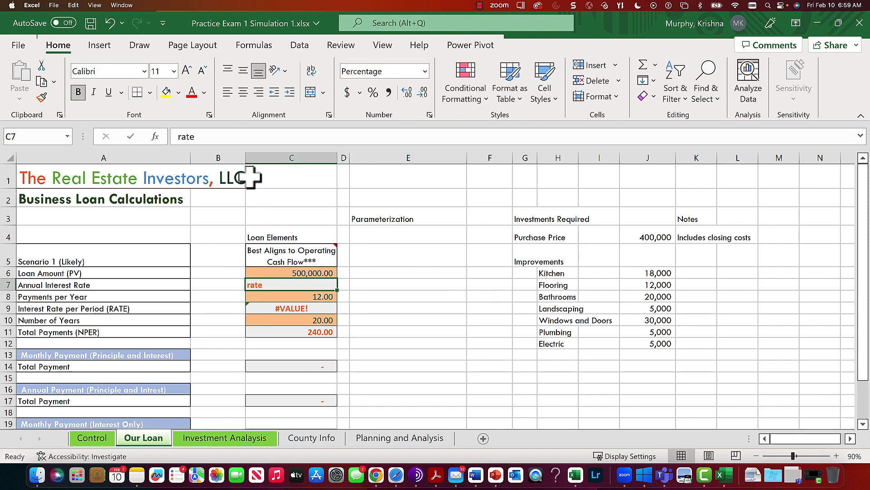
{"action": "type", "text": "=rate"}
{"action": "key", "text": "Return"}
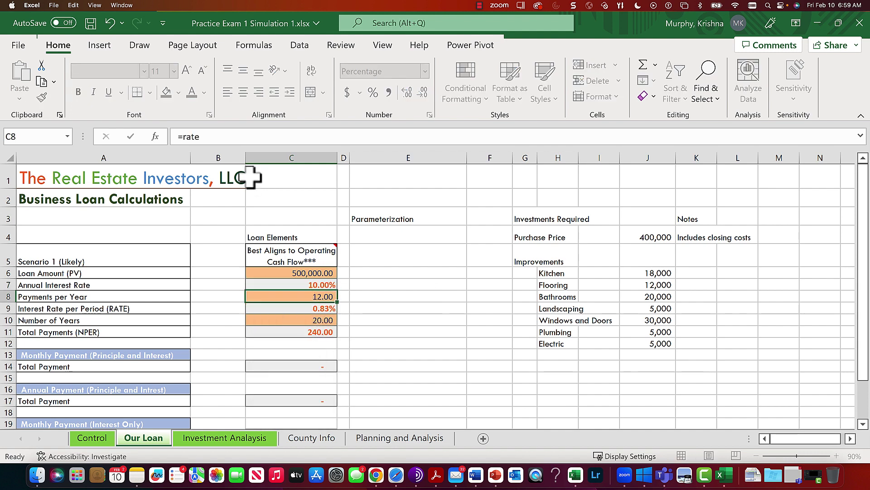
{"action": "key", "text": "Up"}
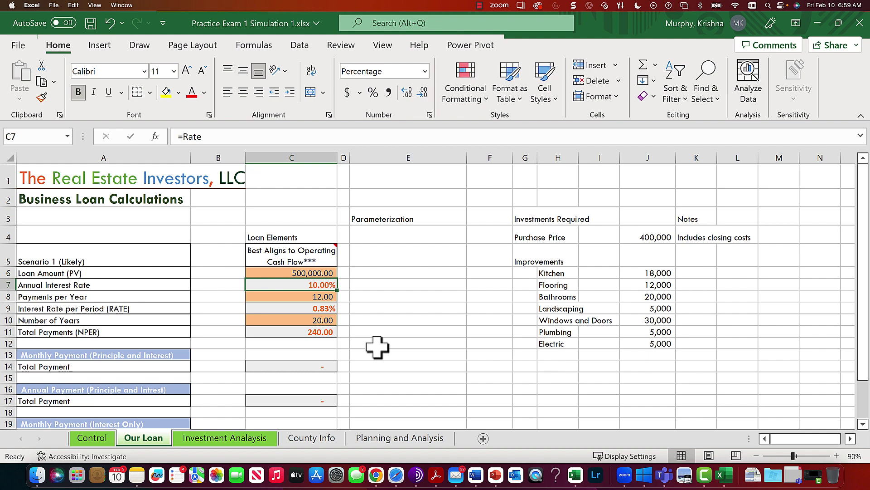
Glance at the Investment Analaysis sheet, then return to Our Loan.
{"action": "scroll", "coordinate": [377, 347], "scroll_direction": "down", "scroll_amount": 5}
{"action": "scroll", "coordinate": [377, 347], "scroll_direction": "up", "scroll_amount": 5}
{"action": "left_click", "coordinate": [244, 439]}
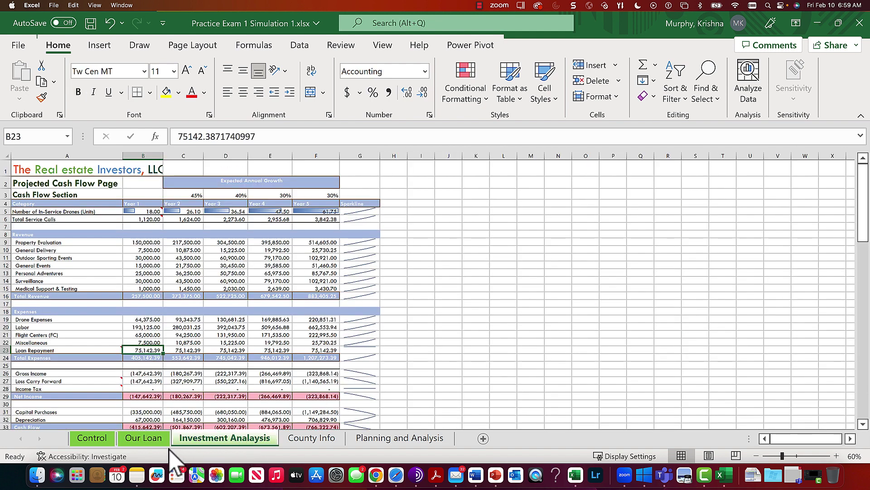
{"action": "left_click", "coordinate": [144, 439]}
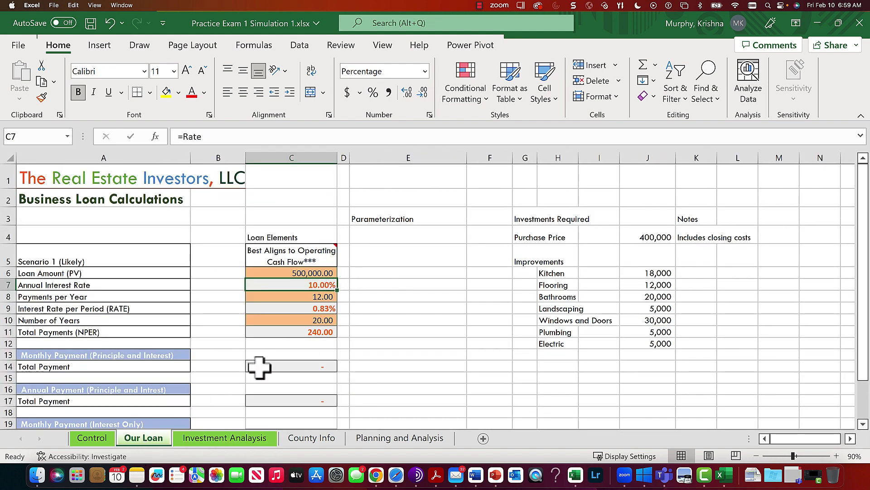
Start inserting the PMT function into cell C14 on Our Loan.
{"action": "left_click", "coordinate": [290, 366]}
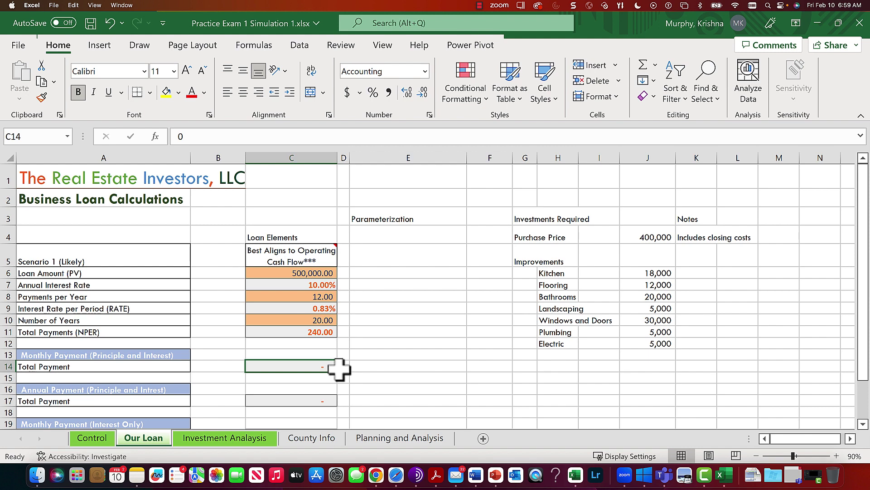
{"action": "left_click", "coordinate": [157, 136]}
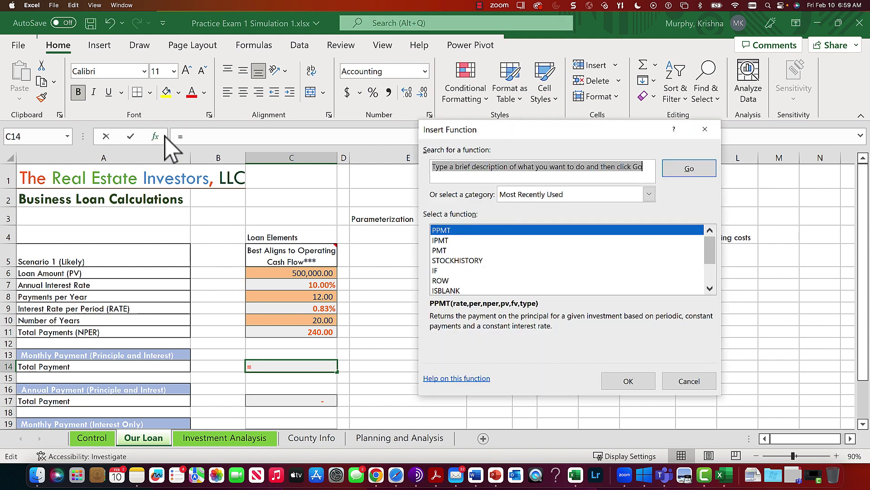
{"action": "left_click", "coordinate": [451, 250]}
{"action": "left_click", "coordinate": [624, 386]}
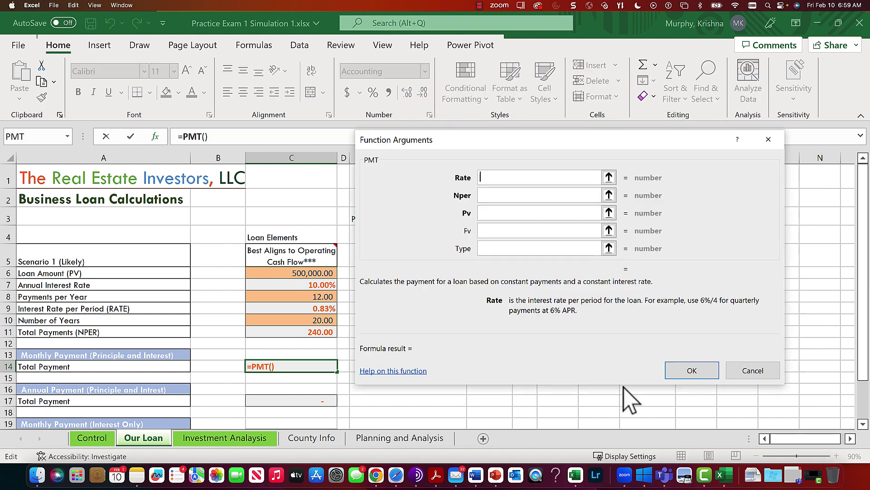
Give PMT the arguments Rate C9, Nper C11, Pv C6, Fv 0, Type 1.
{"action": "left_click", "coordinate": [311, 308]}
{"action": "left_click", "coordinate": [485, 196]}
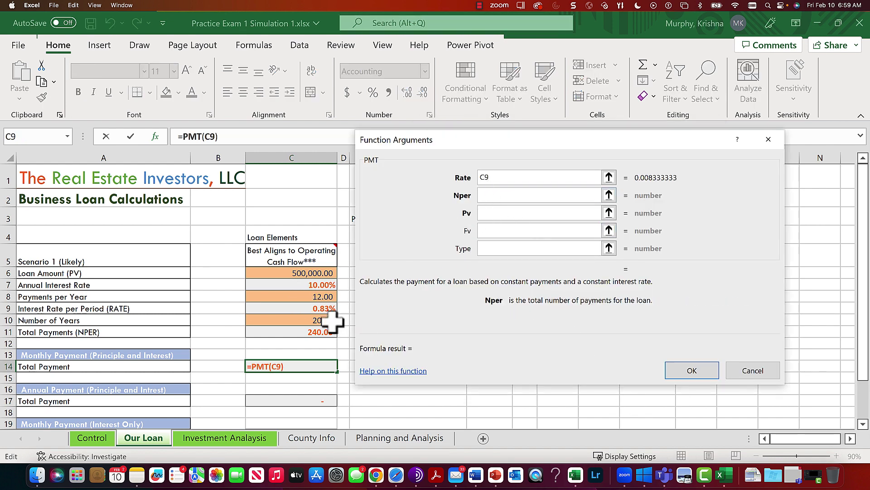
{"action": "left_click", "coordinate": [312, 332]}
{"action": "left_click", "coordinate": [499, 212]}
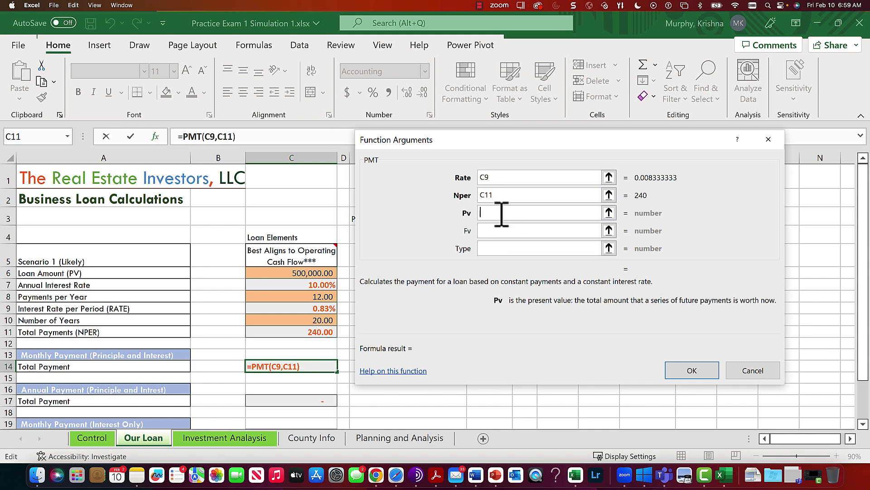
{"action": "left_click", "coordinate": [304, 271]}
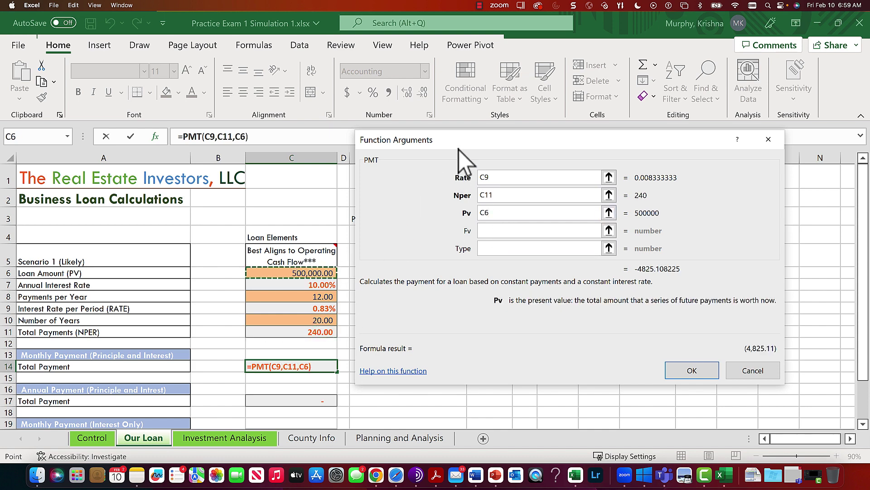
{"action": "left_click_drag", "start_coordinate": [463, 140], "coordinate": [612, 156]}
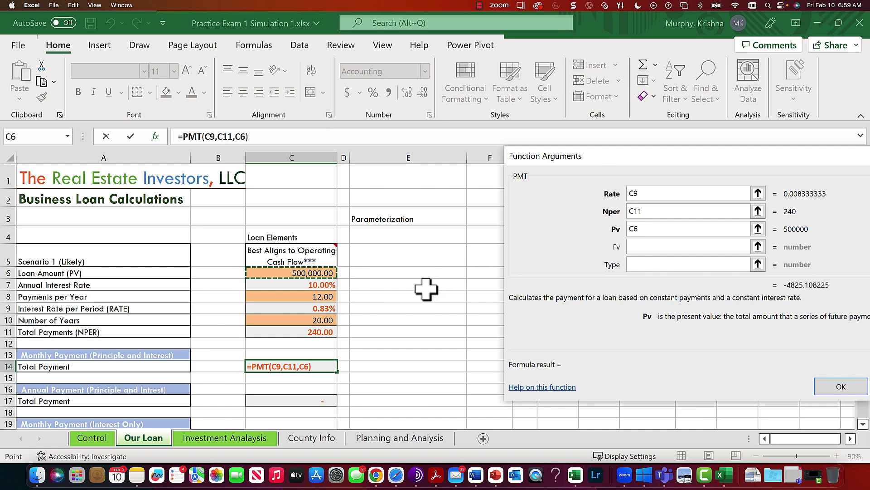
{"action": "left_click", "coordinate": [668, 248]}
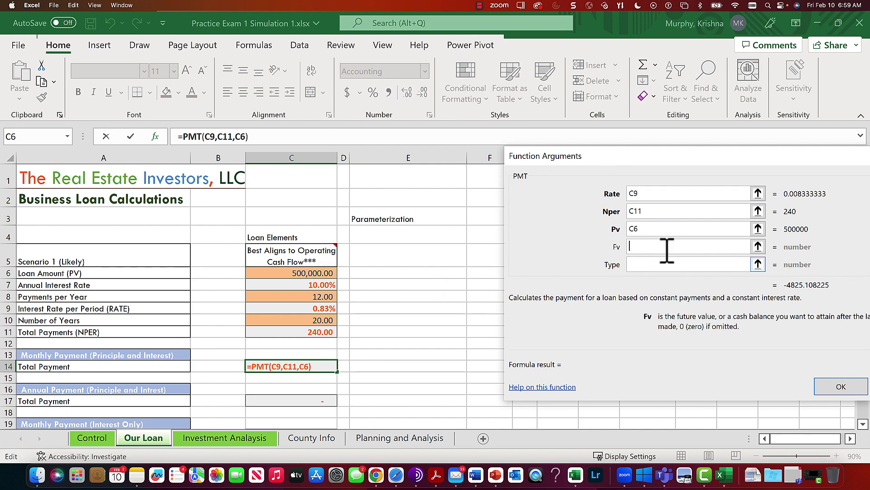
{"action": "type", "text": "0"}
{"action": "left_click", "coordinate": [645, 270]}
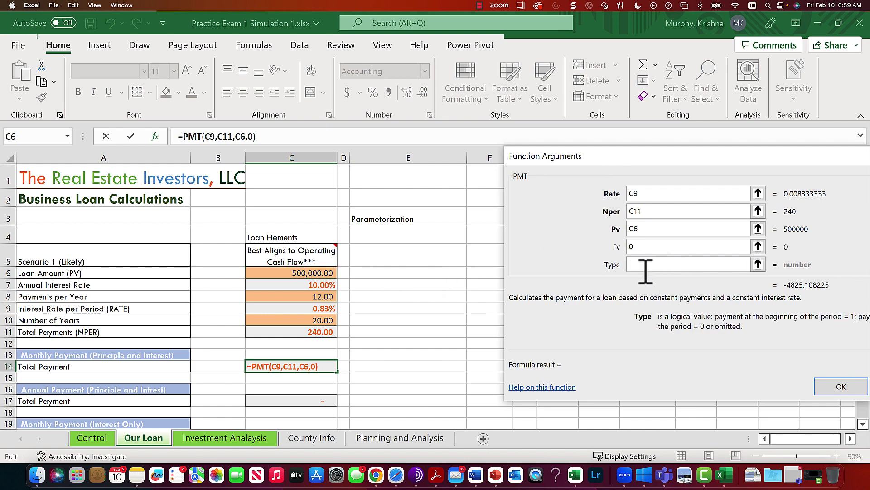
{"action": "type", "text": "1"}
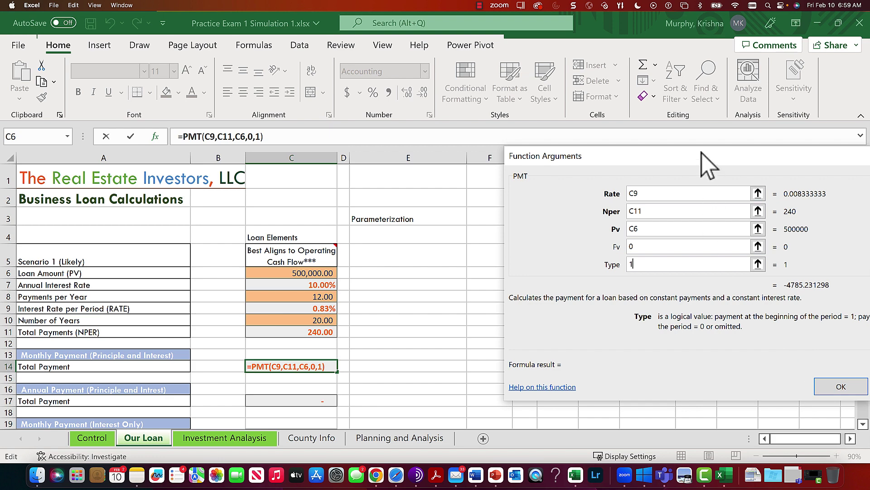
{"action": "left_click_drag", "start_coordinate": [701, 153], "coordinate": [560, 145]}
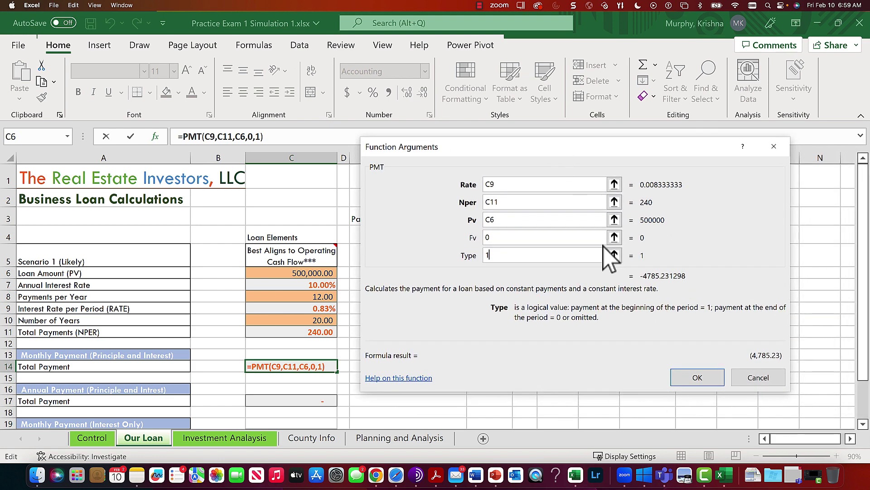
{"action": "left_click", "coordinate": [697, 378]}
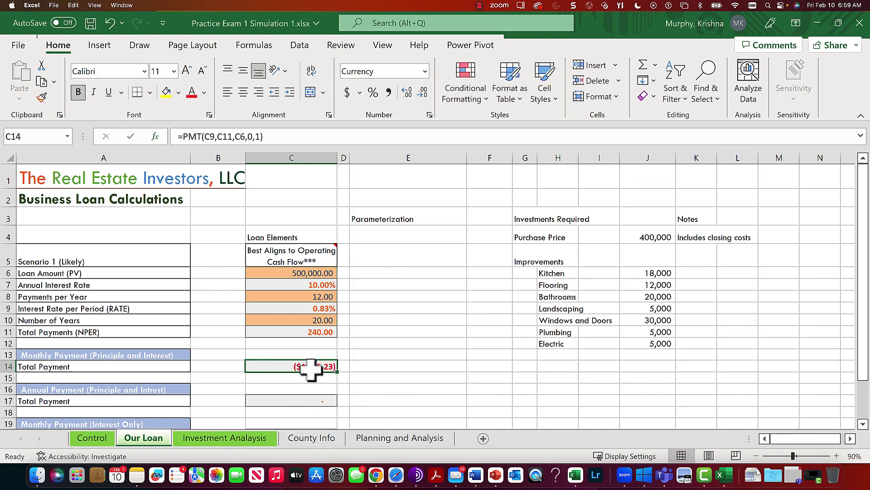
Negate C14's formula to =-PMT(C9,C11,C6,0,1), showing $4,785.23.
{"action": "left_click", "coordinate": [187, 139]}
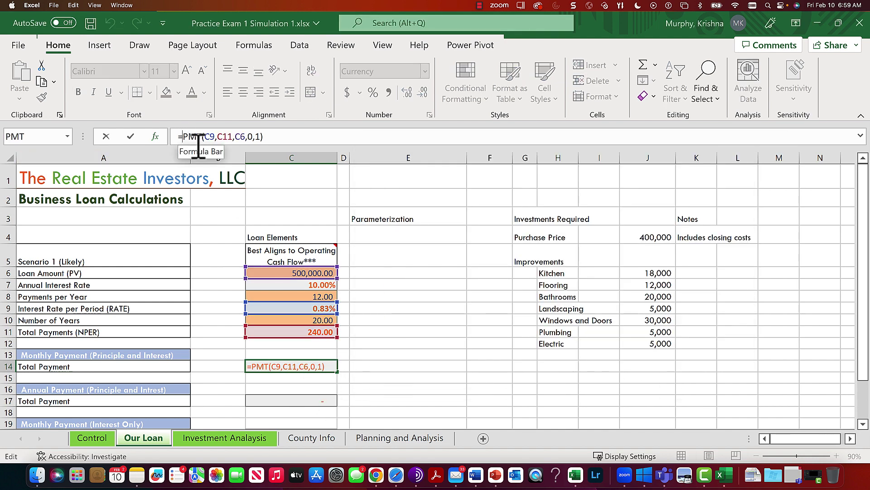
{"action": "type", "text": "-"}
{"action": "key", "text": "Return"}
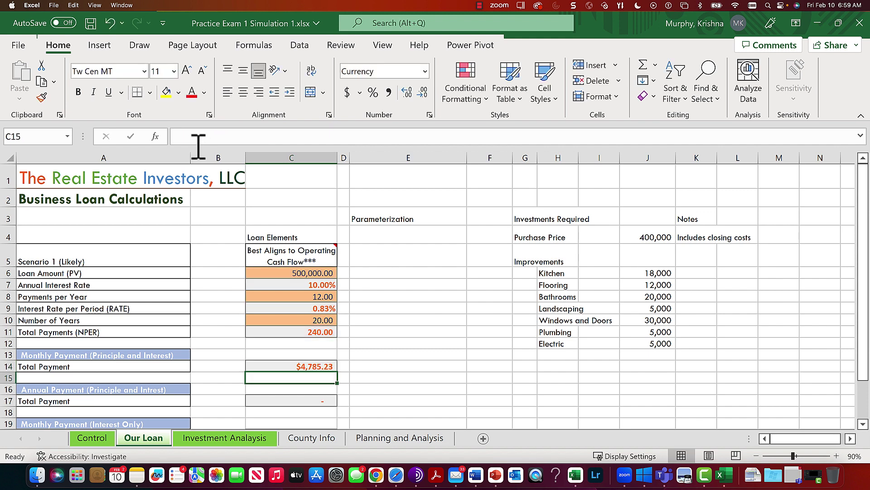
{"action": "key", "text": "Up"}
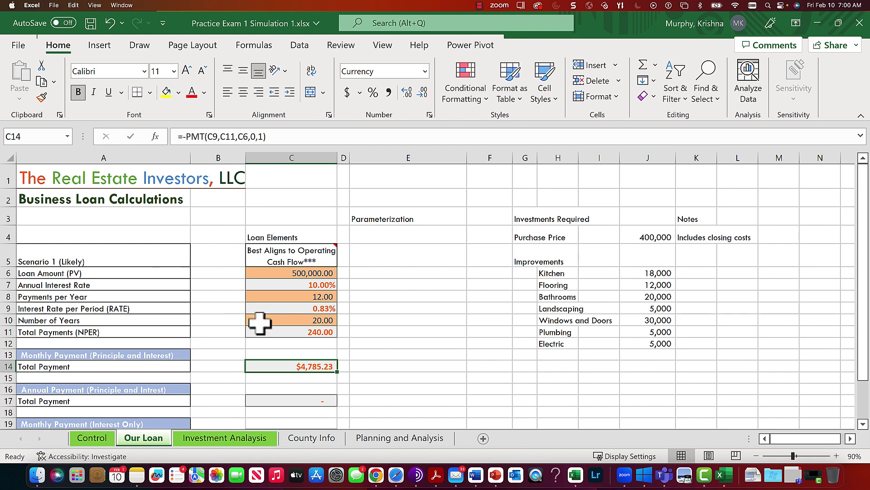
Enter =C14*12 in C17 to get the annual payment of 57,422.78.
{"action": "left_click", "coordinate": [305, 403]}
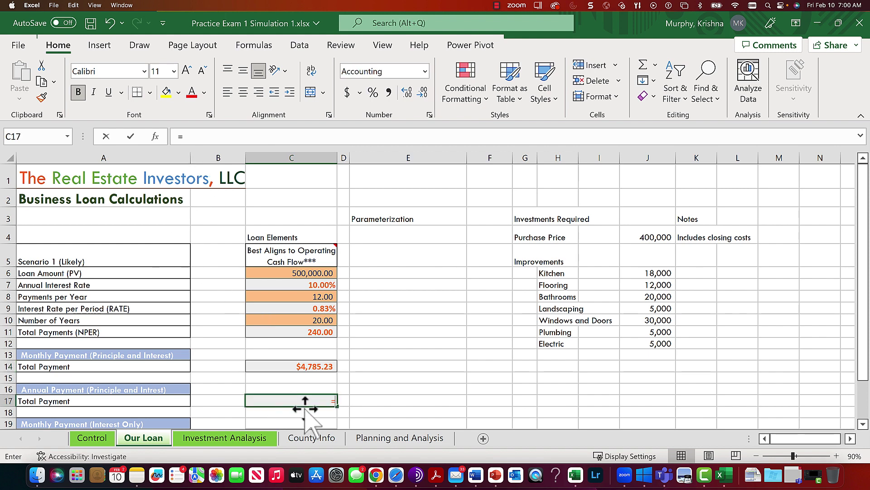
{"action": "type", "text": "="}
{"action": "key", "text": "Up"}
{"action": "key", "text": "Up"}
{"action": "key", "text": "Up"}
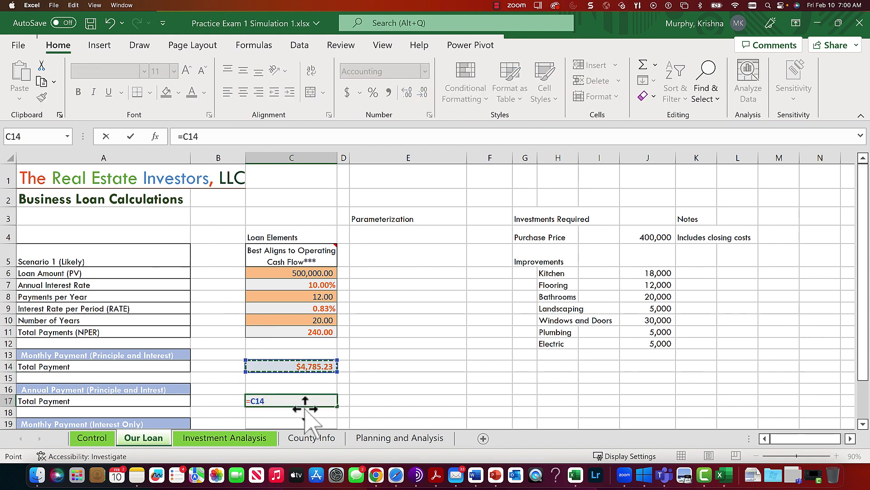
{"action": "type", "text": "*12"}
{"action": "left_click", "coordinate": [305, 403]}
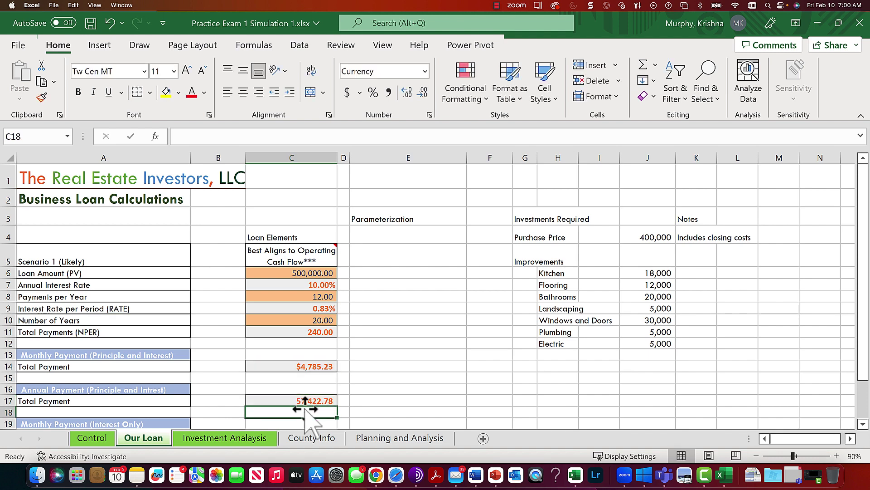
Link Investment Analaysis B23 to 'Our Loan'!C17 for the Year 1 loan repayment.
{"action": "left_click", "coordinate": [247, 438]}
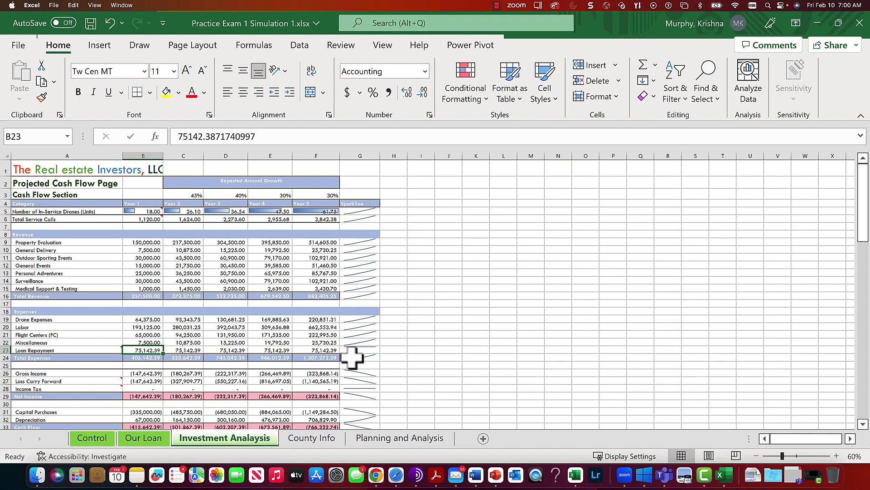
{"action": "type", "text": "="}
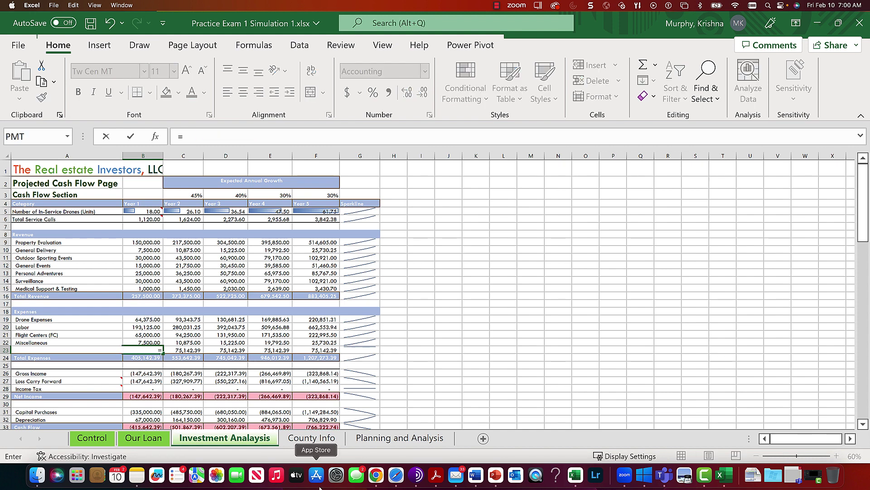
{"action": "left_click", "coordinate": [145, 438]}
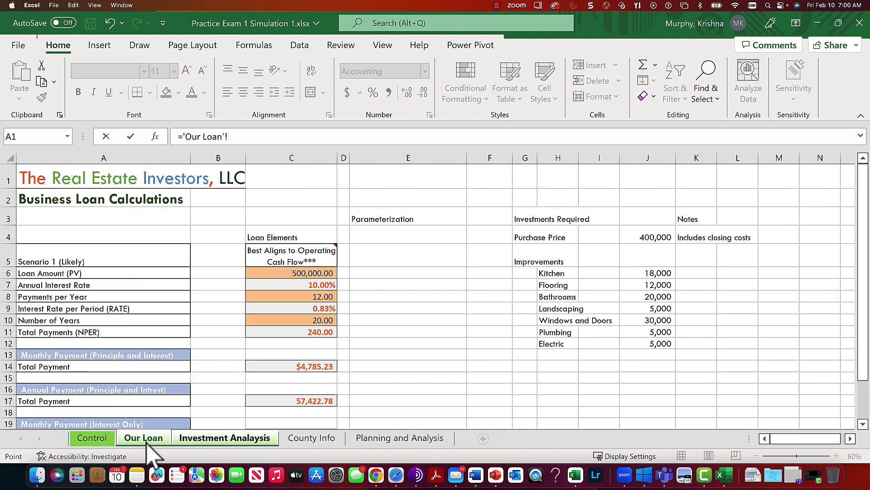
{"action": "left_click", "coordinate": [290, 400]}
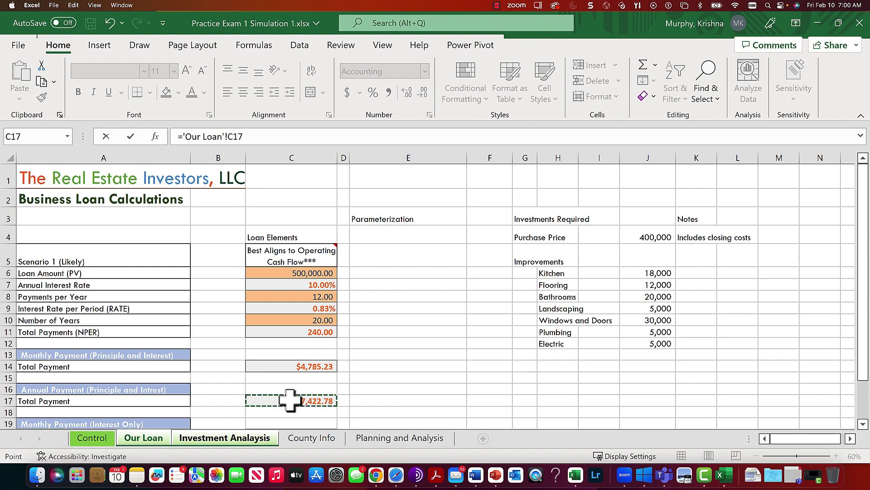
{"action": "left_click", "coordinate": [132, 137]}
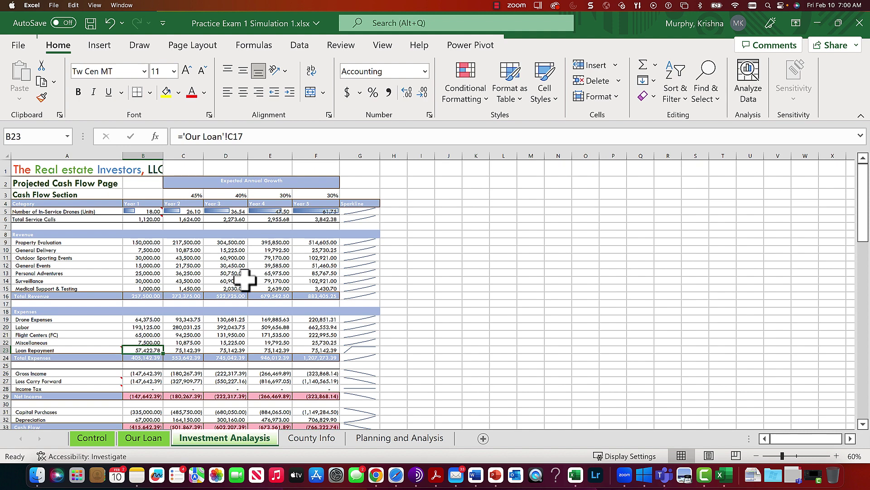
Set C23 to =B23 and fill it across to F23.
{"action": "key", "text": "Right"}
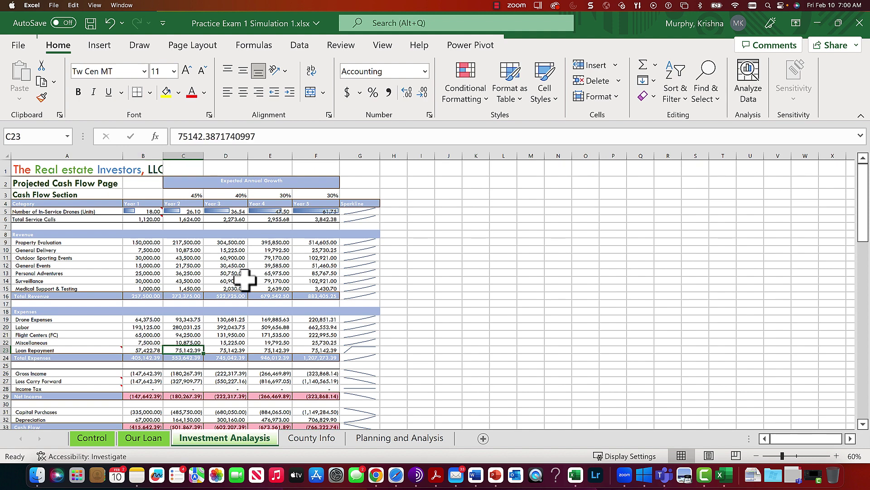
{"action": "type", "text": "="}
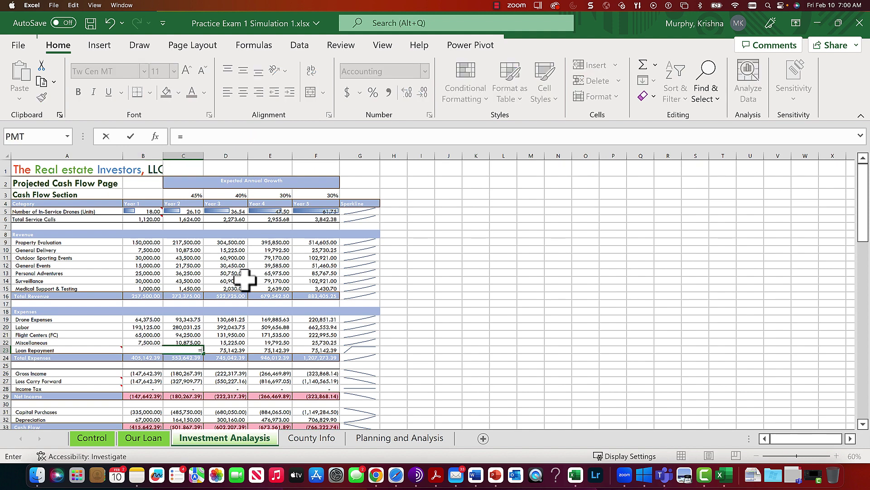
{"action": "key", "text": "Left"}
{"action": "key", "text": "Return"}
{"action": "key", "text": "Up"}
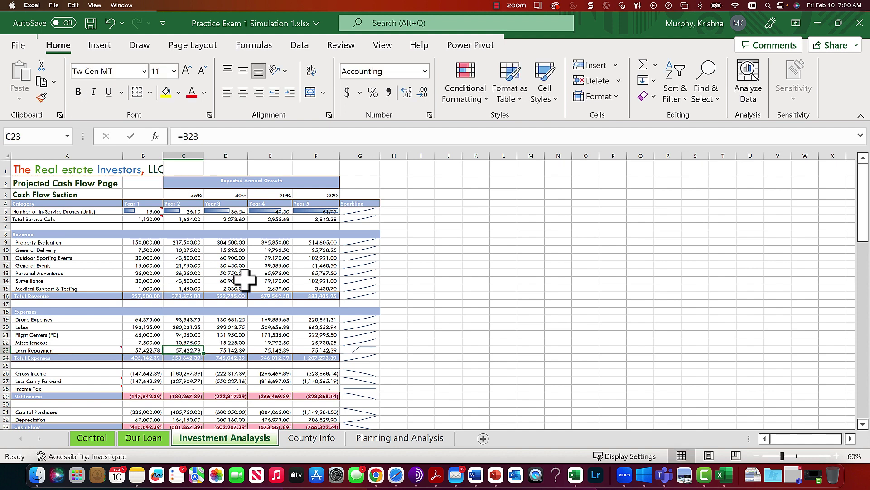
{"action": "left_click_drag", "start_coordinate": [204, 354], "coordinate": [317, 355]}
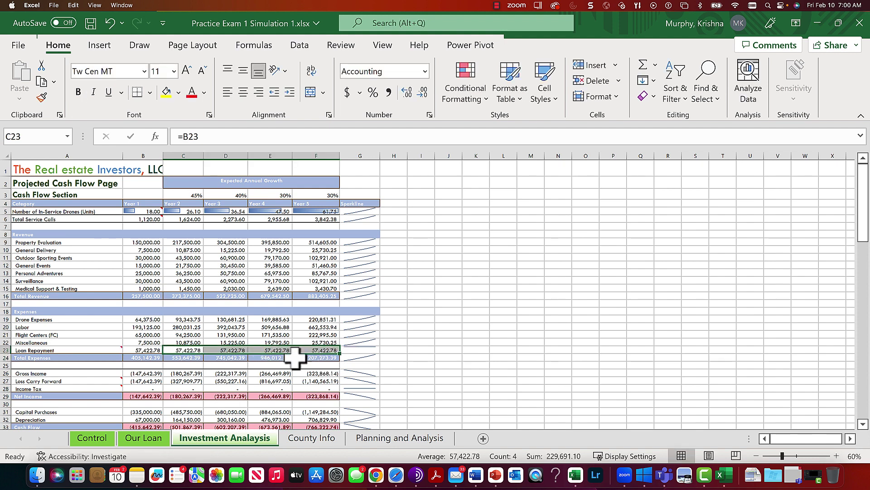
Review the Year 1 and Year 2 loan repayment formulas.
{"action": "left_click", "coordinate": [146, 352]}
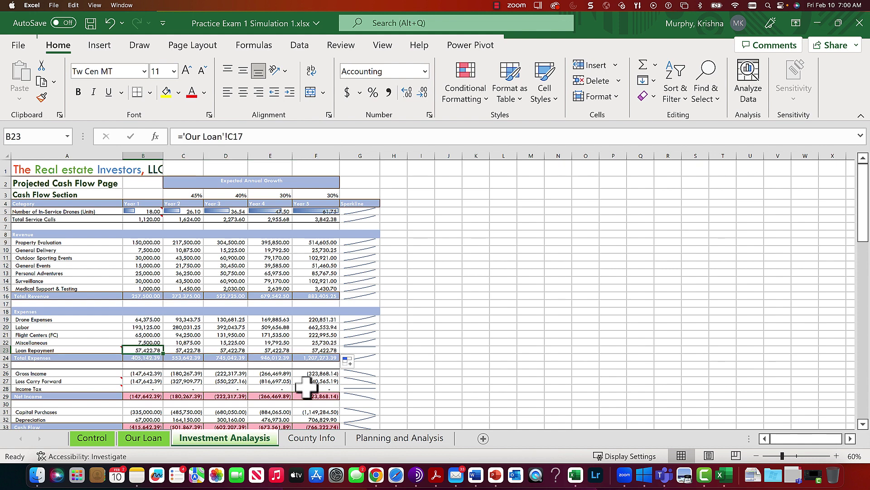
{"action": "key", "text": "Right"}
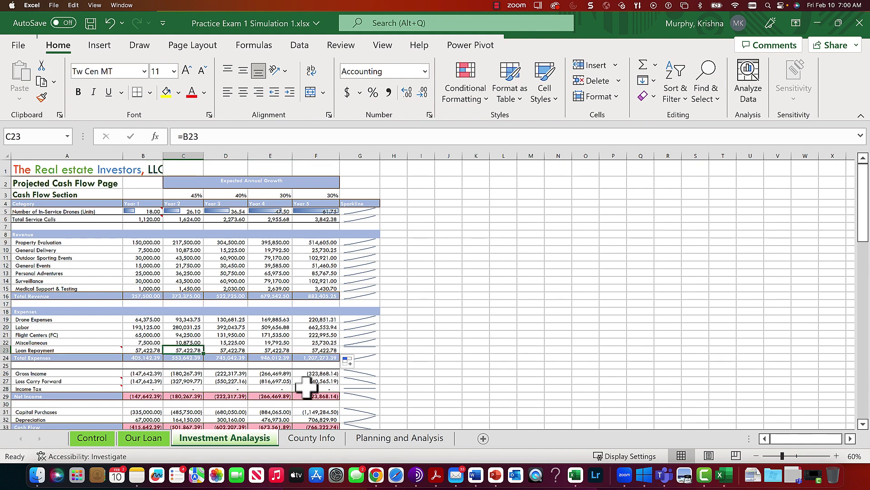
{"action": "key", "text": "Left"}
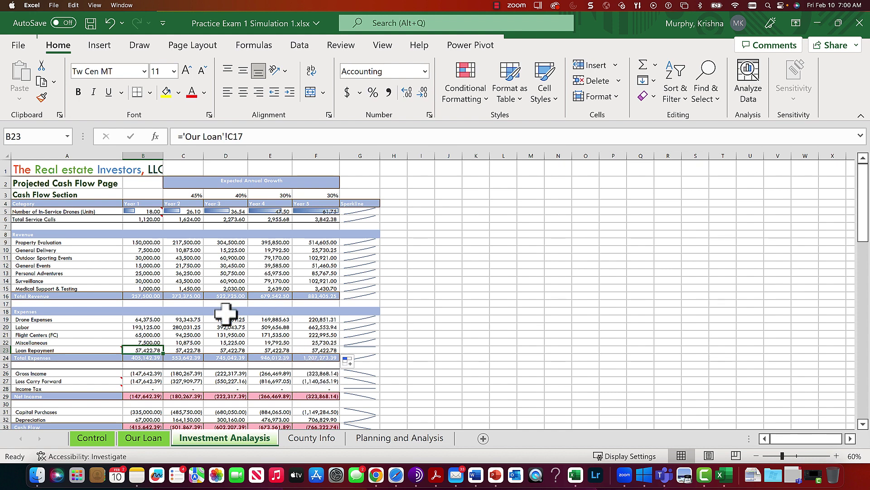
{"action": "scroll", "coordinate": [204, 316], "scroll_direction": "down", "scroll_amount": 1}
{"action": "scroll", "coordinate": [204, 316], "scroll_direction": "down", "scroll_amount": 9}
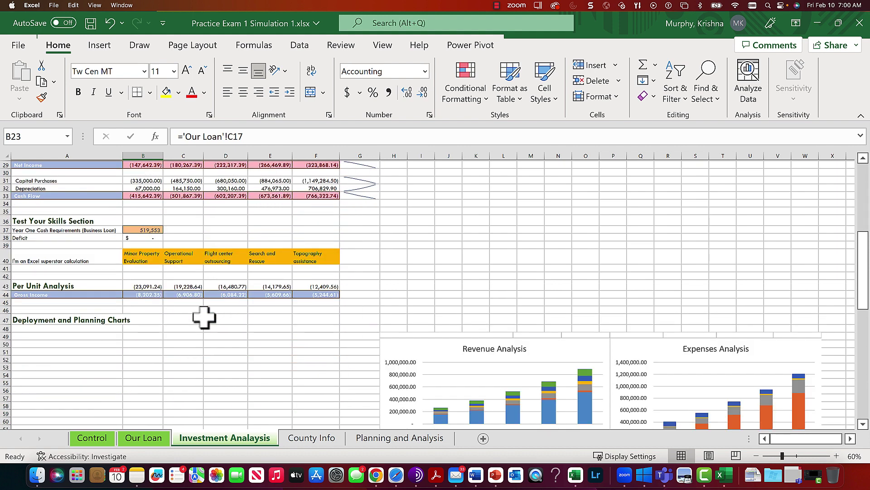
Select A9:F15, Property Evaluation through Medical Support & Testing, with their yearly amounts.
{"action": "scroll", "coordinate": [204, 316], "scroll_direction": "down", "scroll_amount": 2}
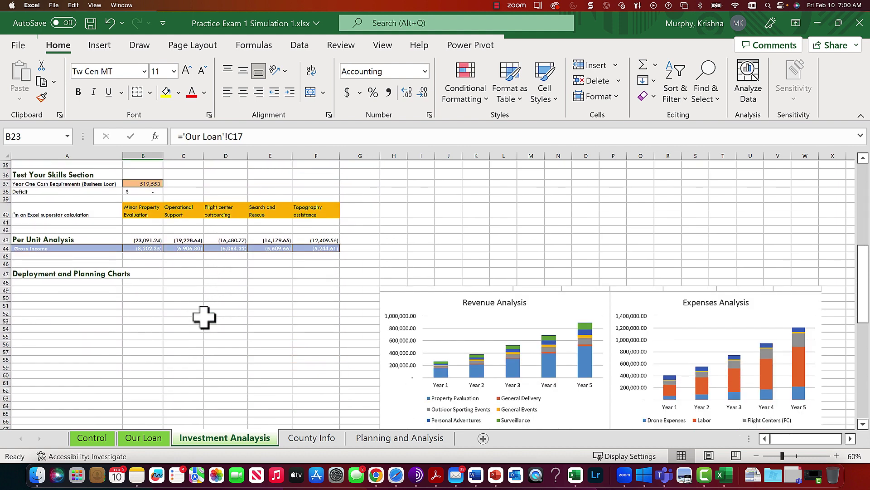
{"action": "left_click", "coordinate": [65, 282]}
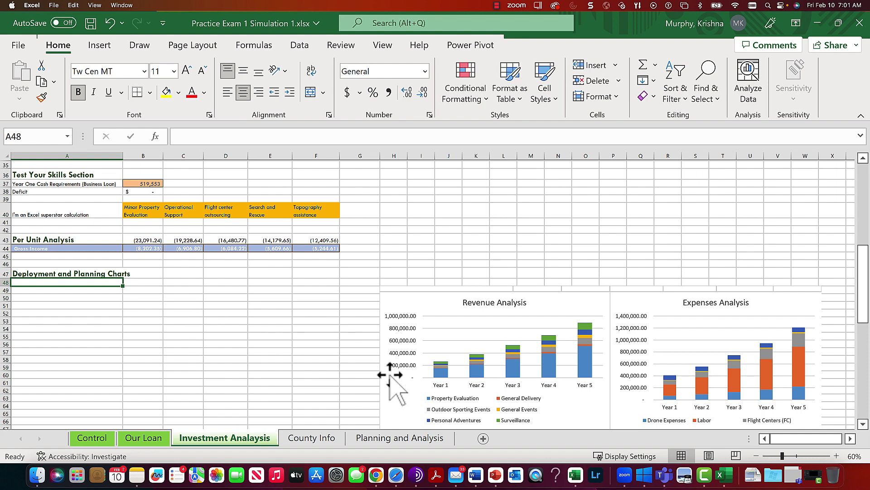
{"action": "scroll", "coordinate": [390, 374], "scroll_direction": "up", "scroll_amount": 11}
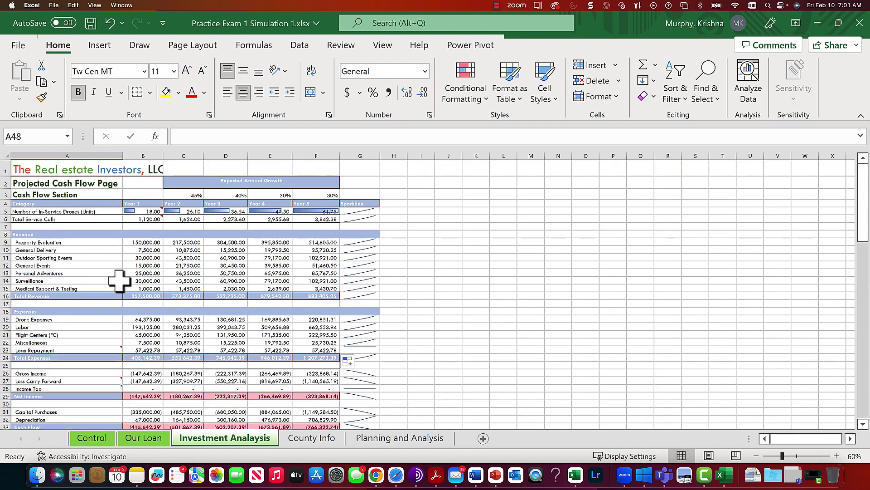
{"action": "left_click", "coordinate": [69, 243]}
{"action": "left_click_drag", "start_coordinate": [69, 243], "coordinate": [300, 285]}
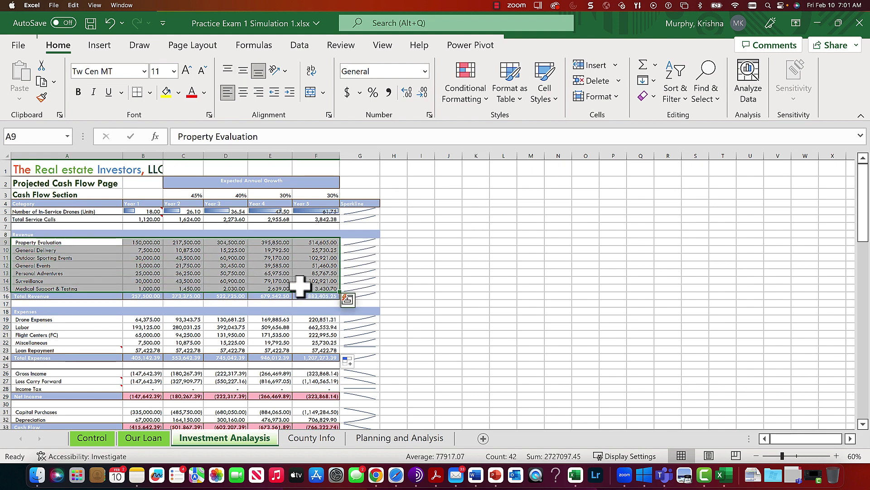
{"action": "left_click", "coordinate": [68, 265]}
{"action": "left_click_drag", "start_coordinate": [39, 203], "coordinate": [304, 202]}
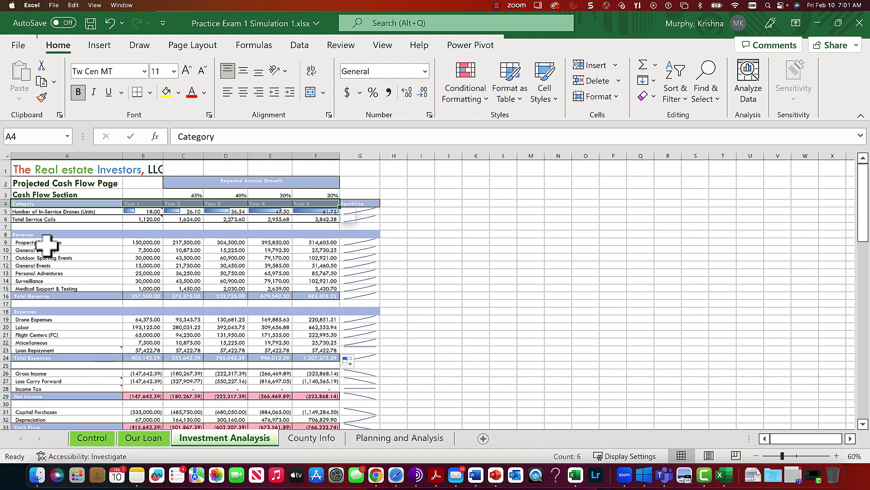
{"action": "left_click_drag", "start_coordinate": [47, 243], "coordinate": [323, 290]}
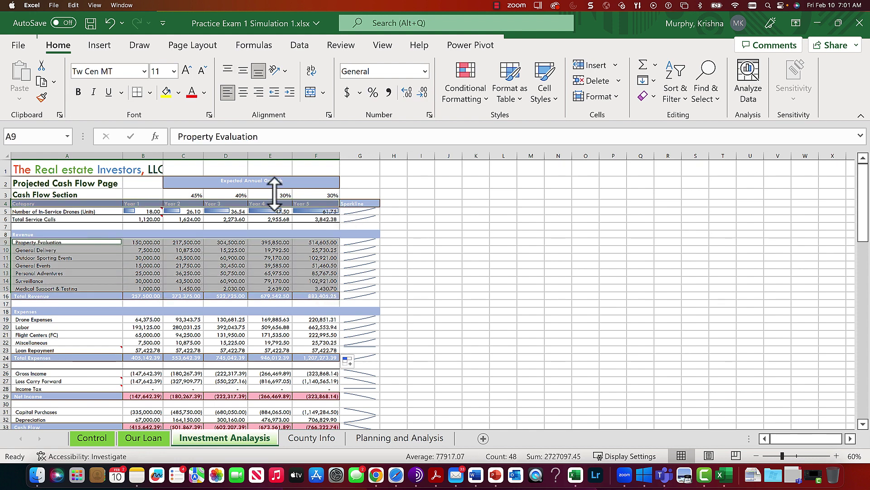
Open Recommended Charts for the revenue data and preview the Clustered Column option.
{"action": "left_click", "coordinate": [103, 47]}
{"action": "left_click", "coordinate": [357, 79]}
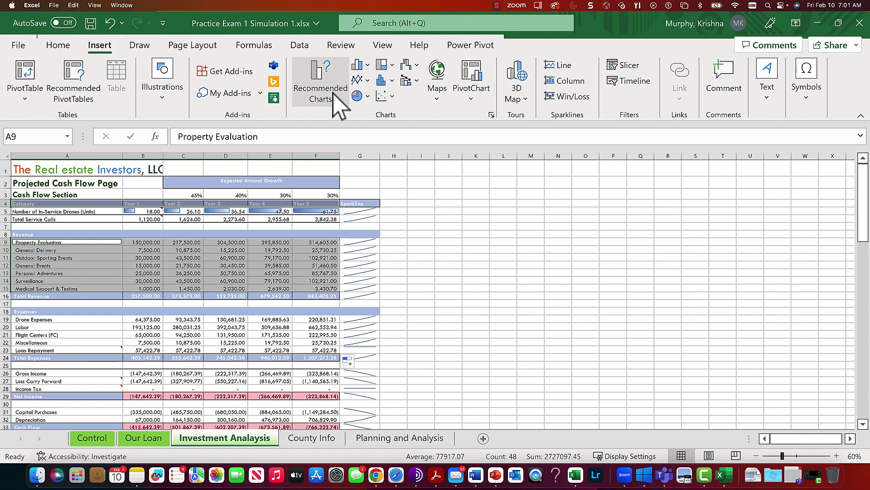
{"action": "left_click", "coordinate": [333, 93]}
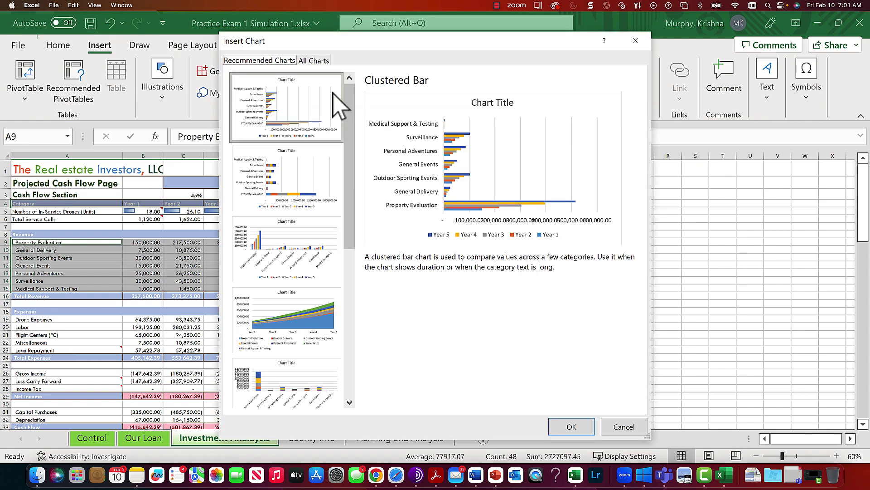
{"action": "left_click", "coordinate": [284, 252]}
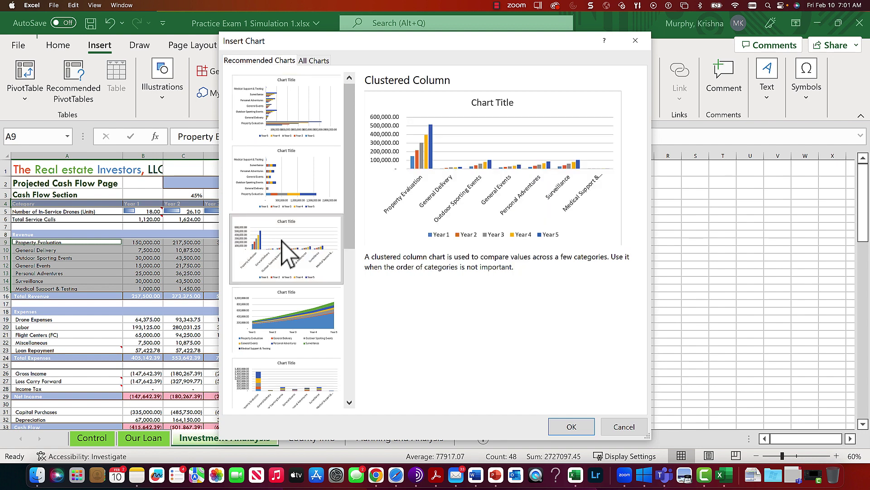
{"action": "scroll", "coordinate": [284, 252], "scroll_direction": "down", "scroll_amount": 5}
{"action": "scroll", "coordinate": [284, 251], "scroll_direction": "up", "scroll_amount": 5}
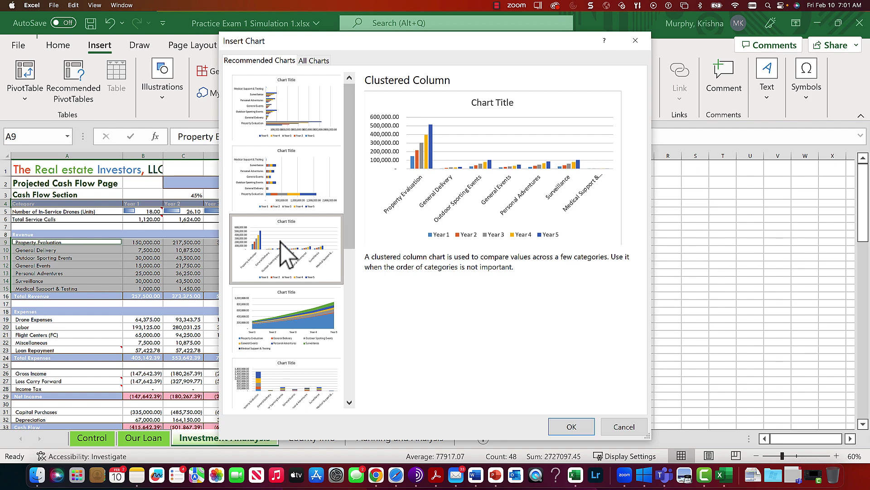
Insert the clustered column chart and place it under Deployment and Planning Charts.
{"action": "left_click", "coordinate": [588, 425]}
{"action": "scroll", "coordinate": [252, 294], "scroll_direction": "down", "scroll_amount": 2}
{"action": "scroll", "coordinate": [252, 293], "scroll_direction": "down", "scroll_amount": 2}
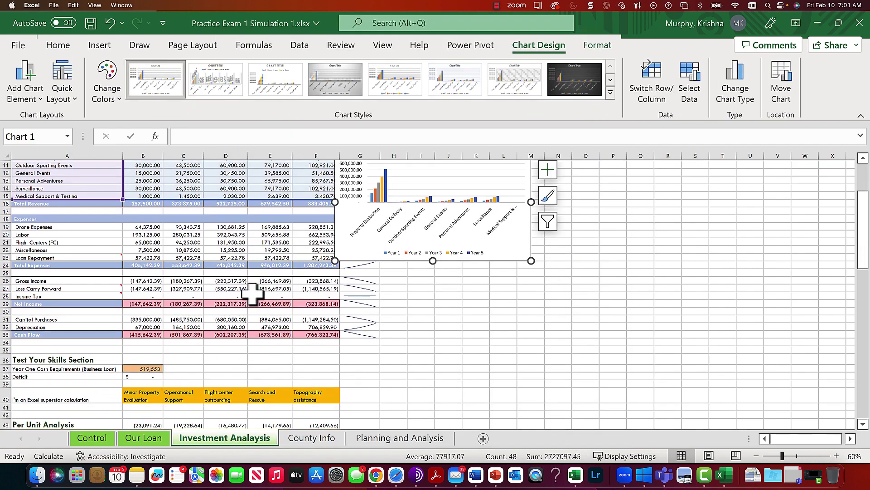
{"action": "scroll", "coordinate": [272, 285], "scroll_direction": "down", "scroll_amount": 2}
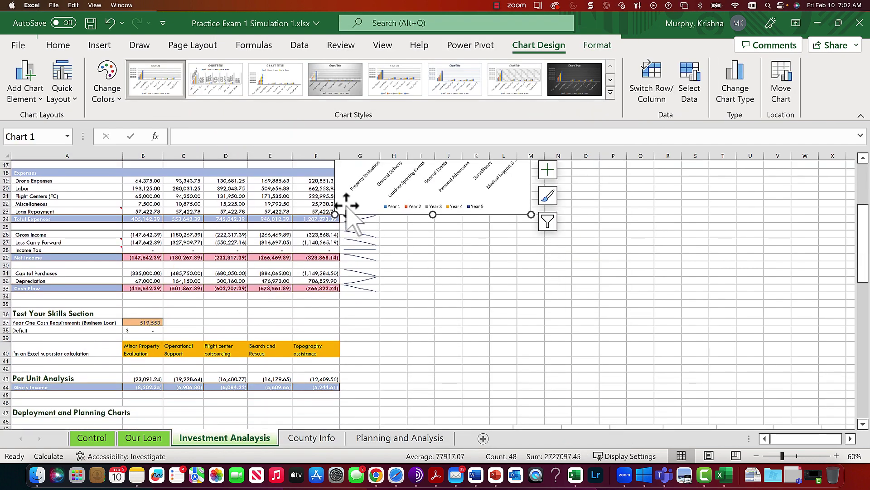
{"action": "left_click_drag", "start_coordinate": [349, 203], "coordinate": [365, 374]}
{"action": "scroll", "coordinate": [260, 363], "scroll_direction": "down", "scroll_amount": 6}
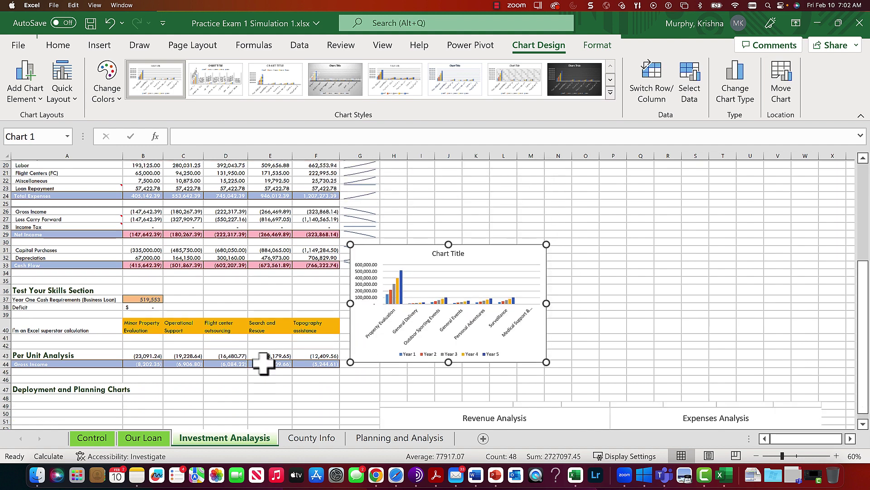
{"action": "left_click_drag", "start_coordinate": [367, 236], "coordinate": [26, 394]}
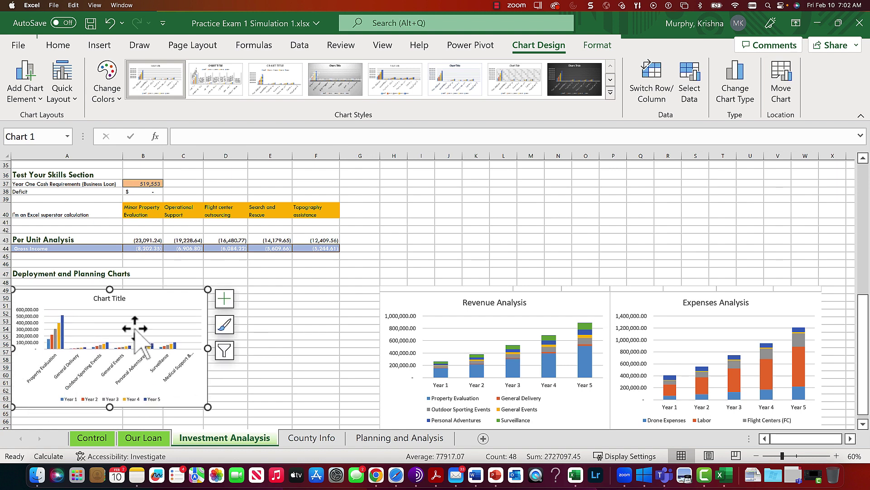
Retitle the chart 'By Product Revenue Analysis'.
{"action": "double_click", "coordinate": [123, 300]}
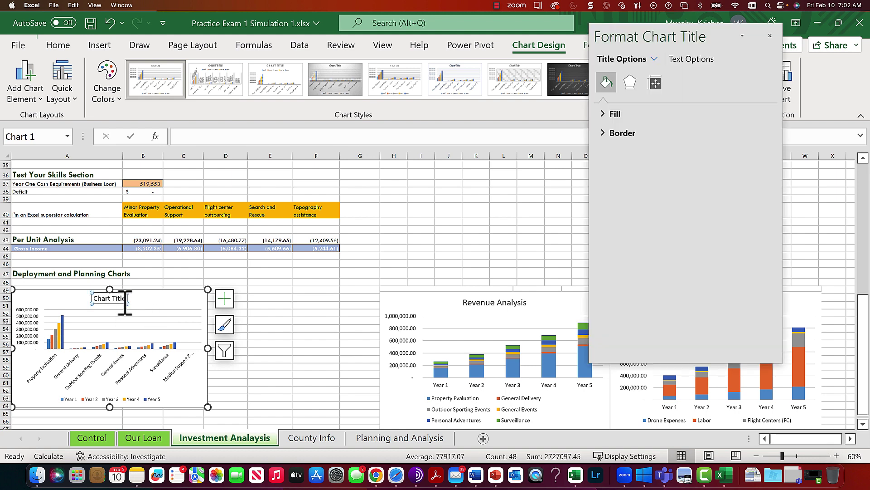
{"action": "triple_click", "coordinate": [96, 300]}
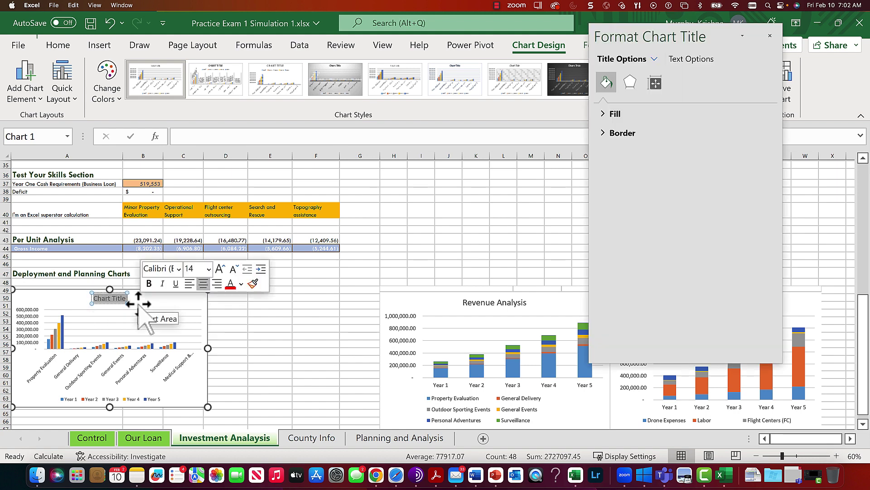
{"action": "type", "text": "By Produc"}
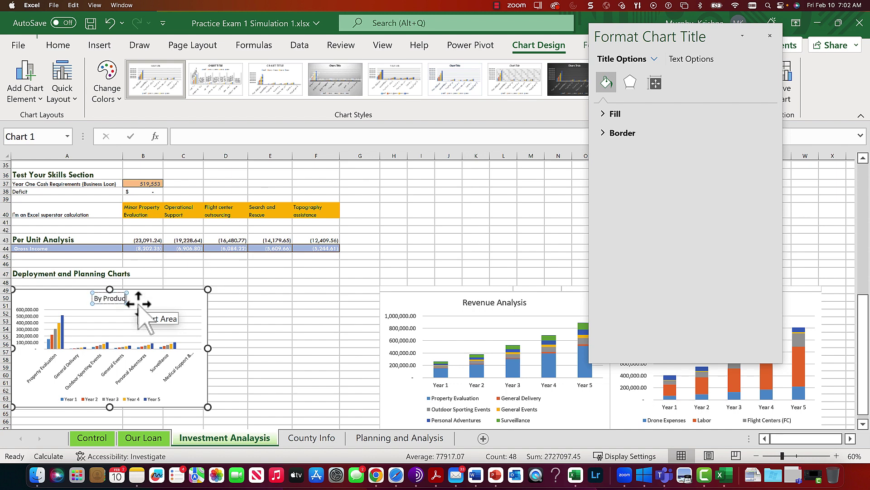
{"action": "type", "text": "t Revenu"}
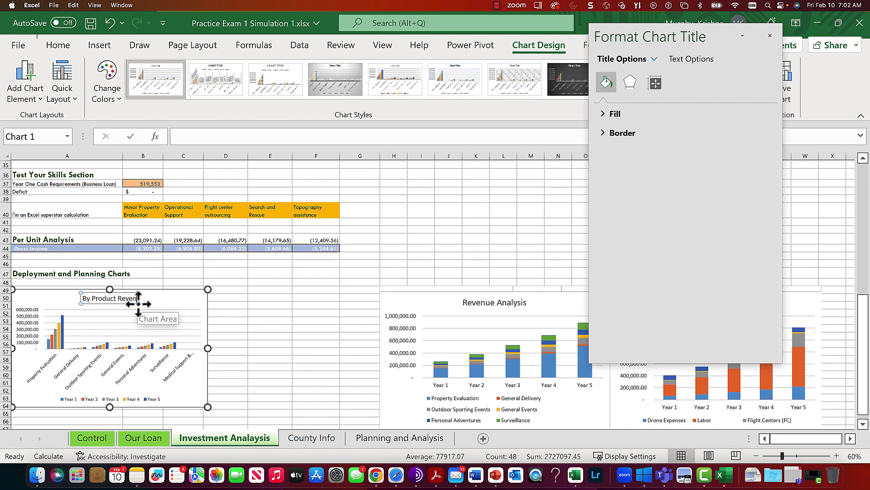
{"action": "type", "text": "e Analysis"}
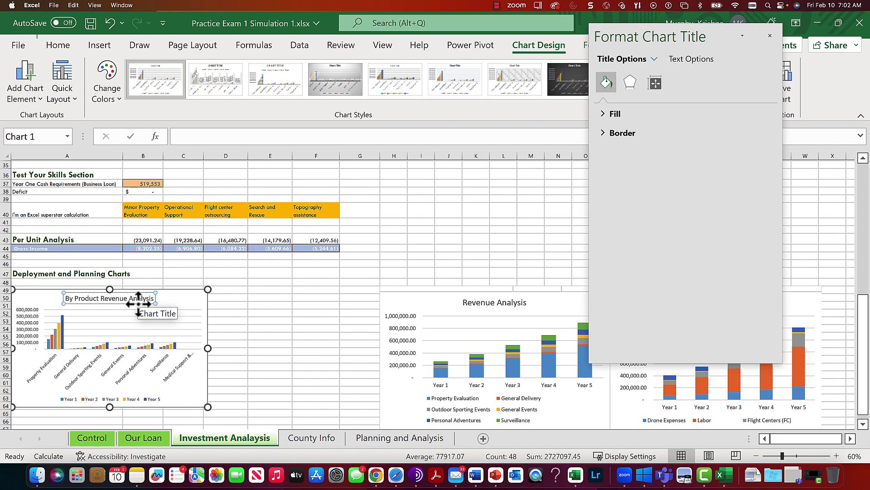
{"action": "left_click", "coordinate": [296, 321]}
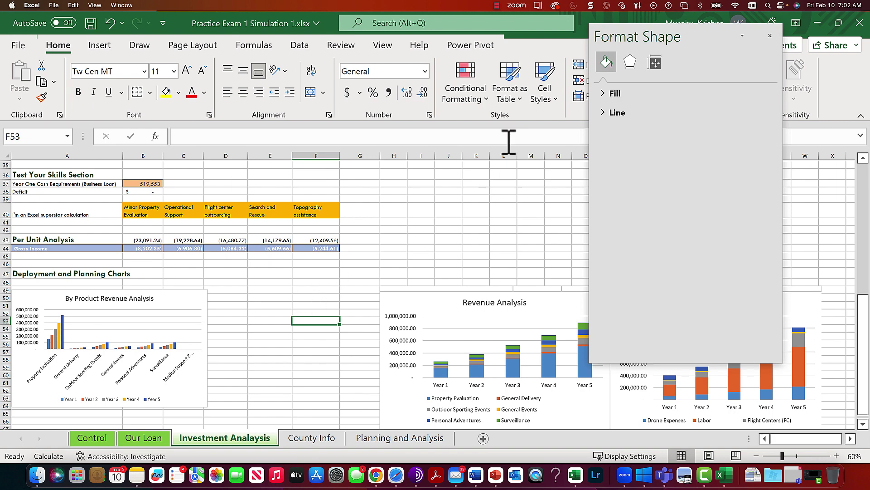
Close the Format Shape pane and deselect the revenue chart.
{"action": "left_click", "coordinate": [769, 36]}
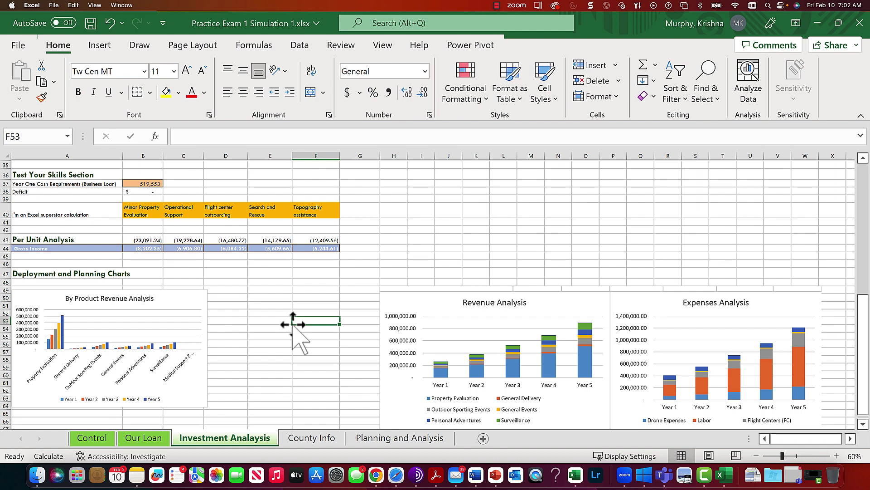
{"action": "left_click", "coordinate": [166, 301]}
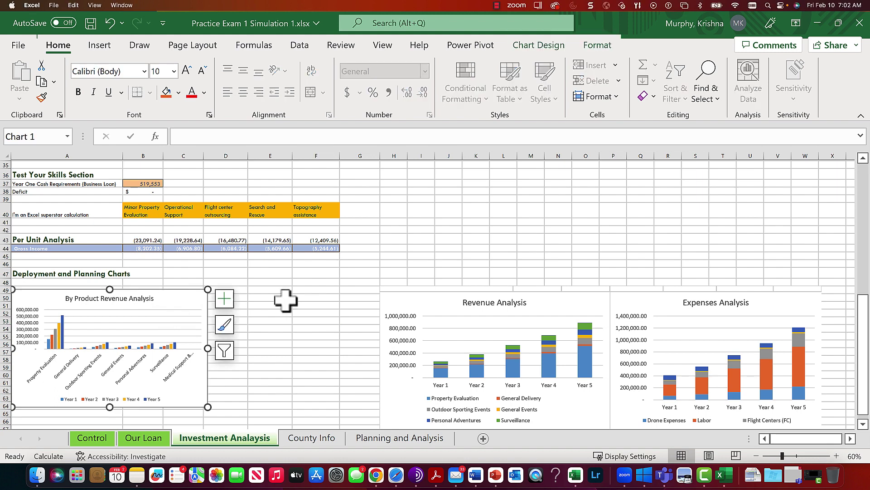
{"action": "left_click", "coordinate": [309, 300]}
{"action": "left_click", "coordinate": [235, 299]}
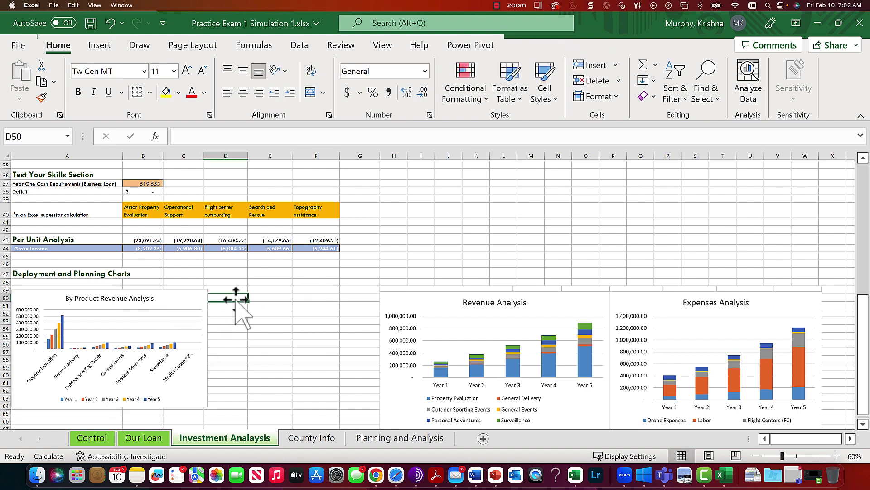
Select the Category/Year headings A4:F4 plus expense rows A19:F23.
{"action": "scroll", "coordinate": [234, 303], "scroll_direction": "up", "scroll_amount": 10}
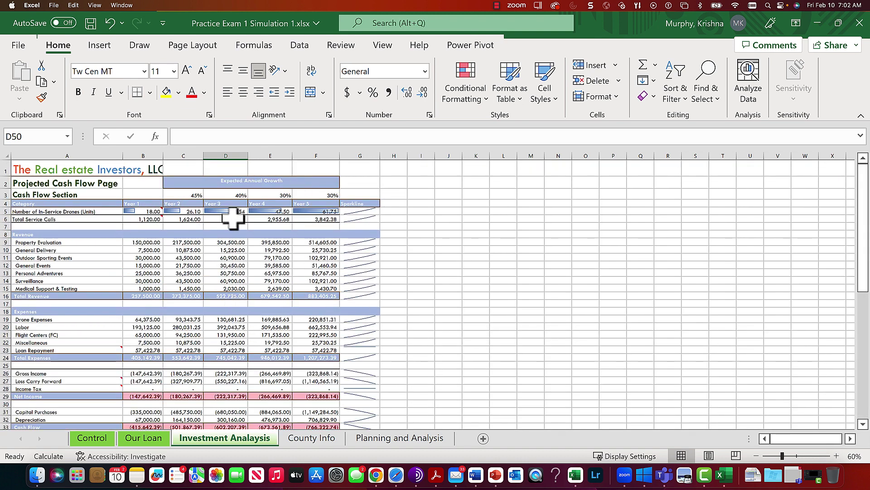
{"action": "left_click", "coordinate": [43, 234]}
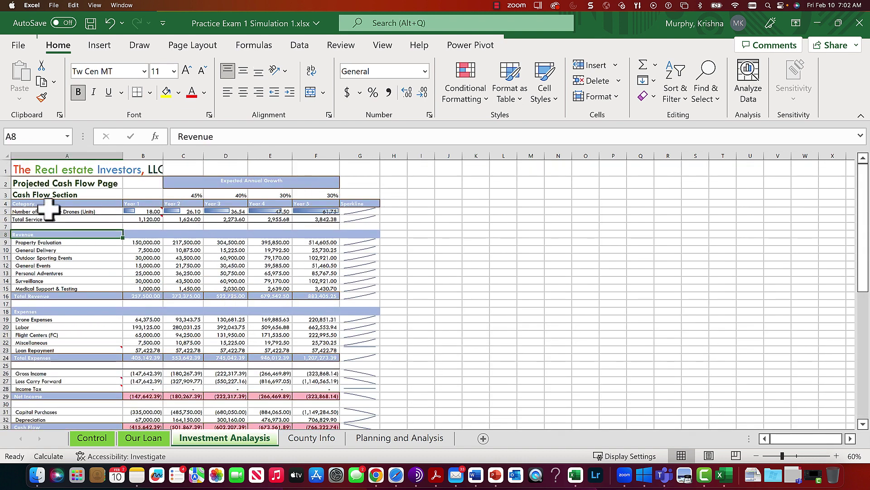
{"action": "left_click_drag", "start_coordinate": [47, 201], "coordinate": [300, 203]}
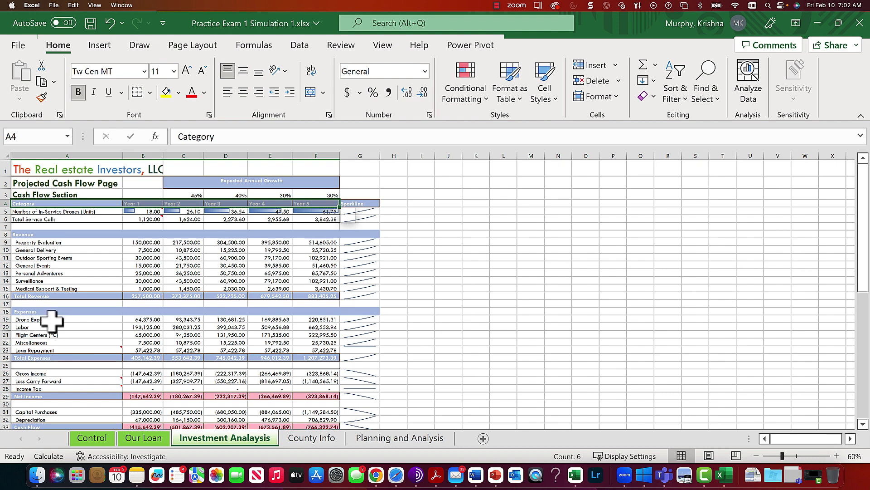
{"action": "left_click_drag", "start_coordinate": [52, 321], "coordinate": [326, 349], "text": "ctrl"}
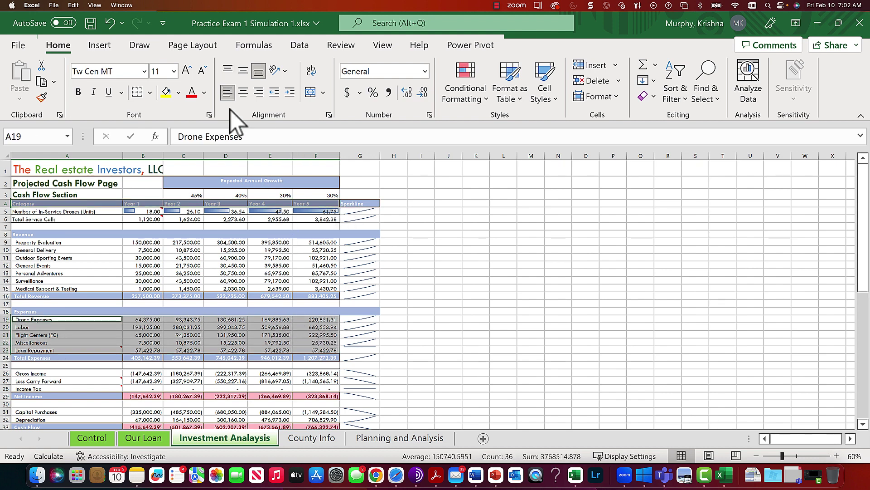
Insert a recommended Stacked Column chart of the five expense categories.
{"action": "left_click", "coordinate": [101, 45]}
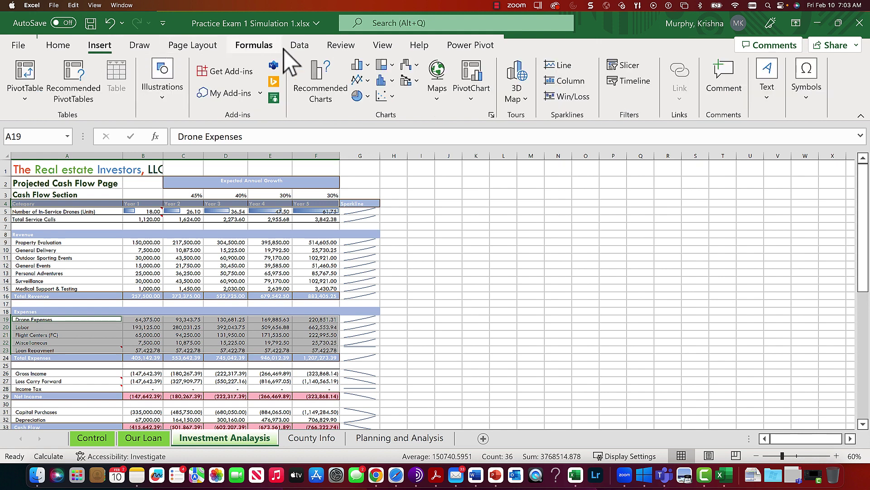
{"action": "left_click", "coordinate": [330, 88]}
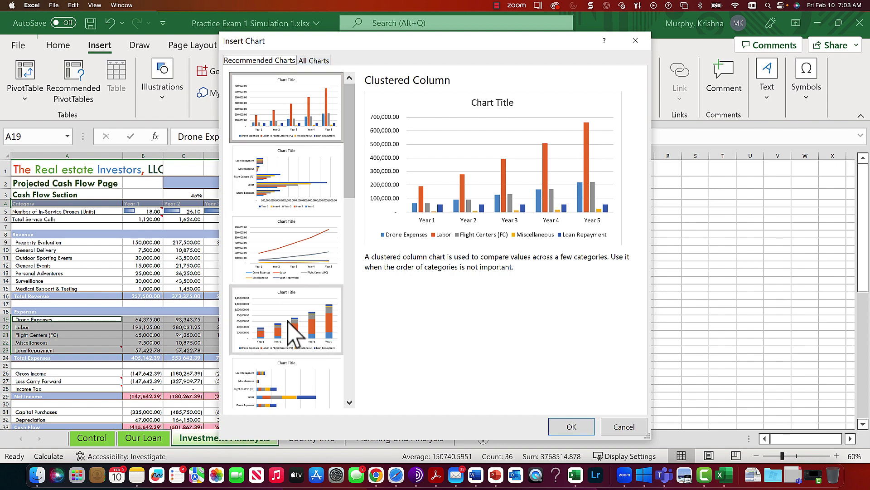
{"action": "left_click", "coordinate": [290, 334]}
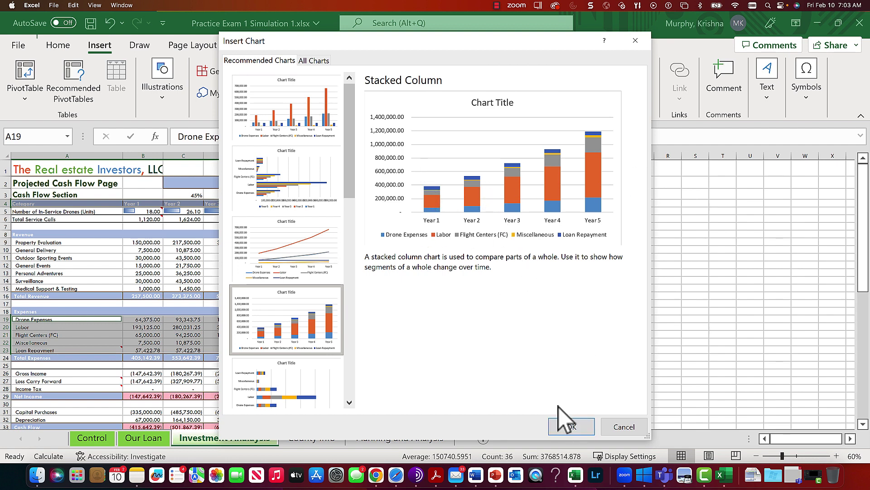
{"action": "left_click", "coordinate": [569, 427]}
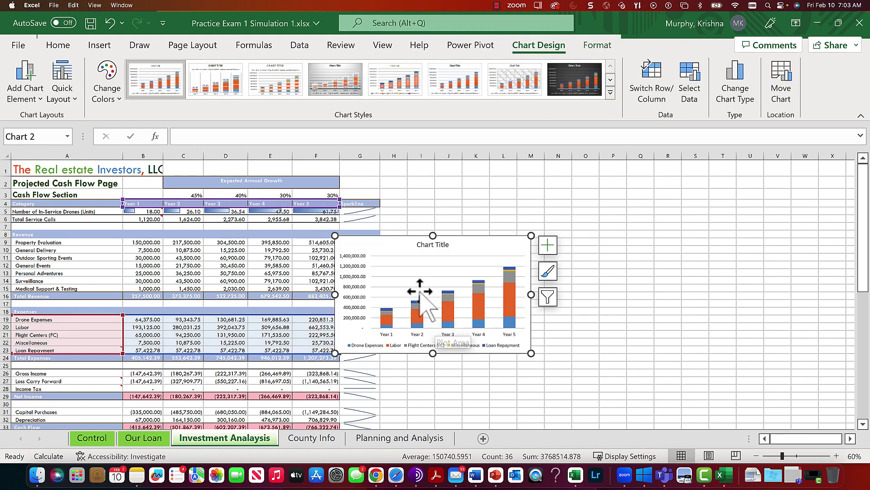
Move the stacked expense chart to cell D50, shift Revenue Analysis right, and align the expense chart with the others.
{"action": "right_click", "coordinate": [363, 247]}
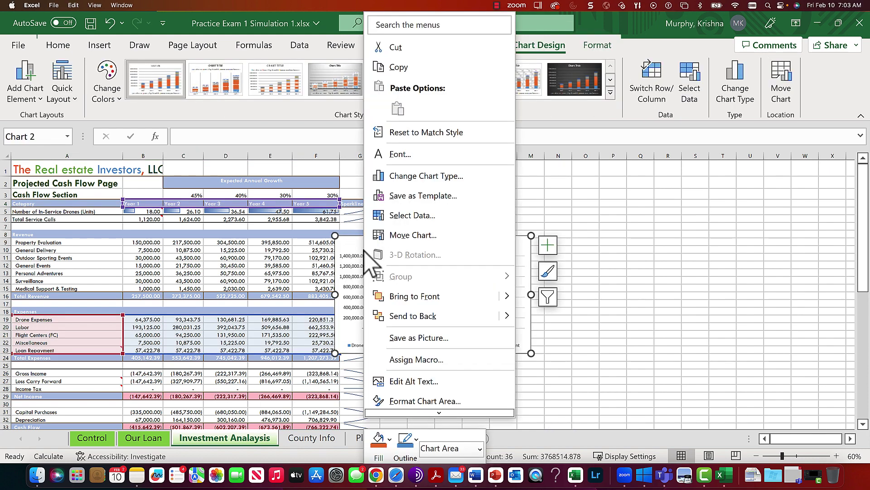
{"action": "left_click", "coordinate": [383, 49]}
{"action": "scroll", "coordinate": [261, 318], "scroll_direction": "down", "scroll_amount": 5}
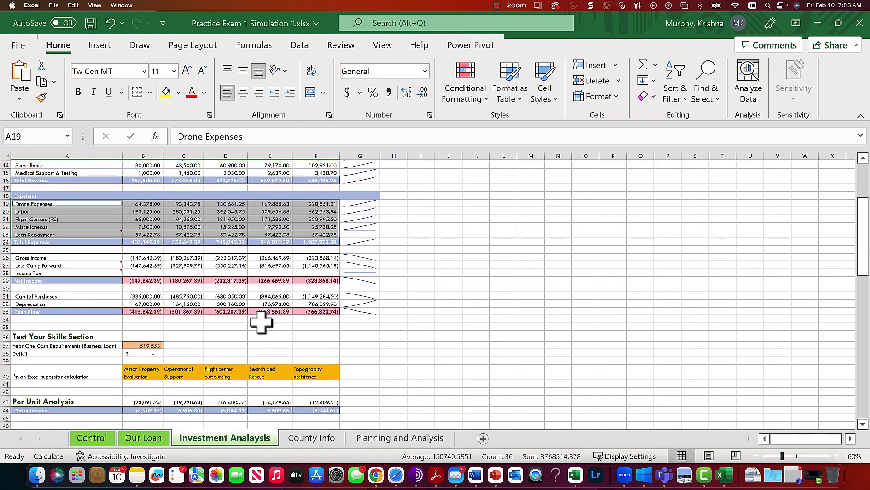
{"action": "scroll", "coordinate": [260, 322], "scroll_direction": "down", "scroll_amount": 6}
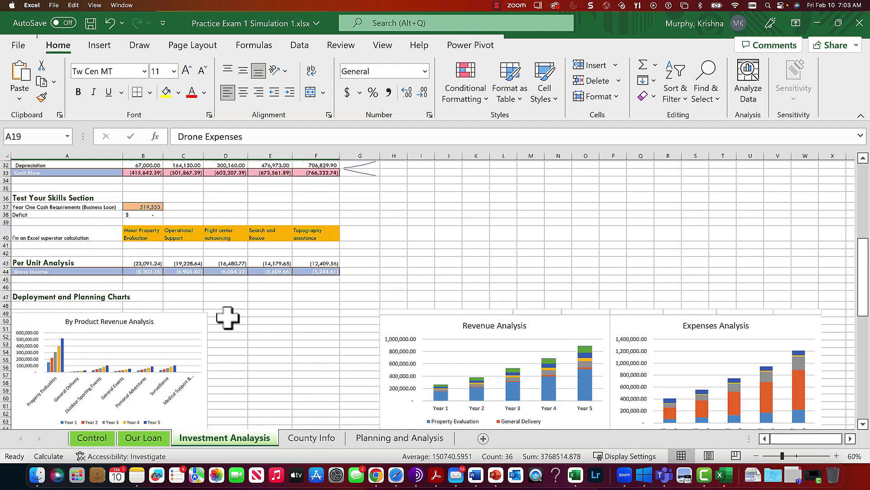
{"action": "left_click", "coordinate": [227, 320]}
{"action": "right_click", "coordinate": [232, 320]}
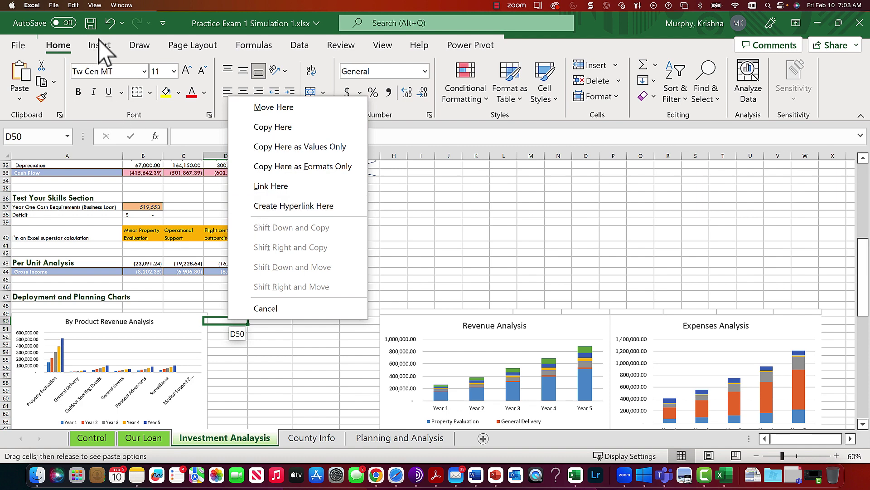
{"action": "left_click", "coordinate": [13, 21]}
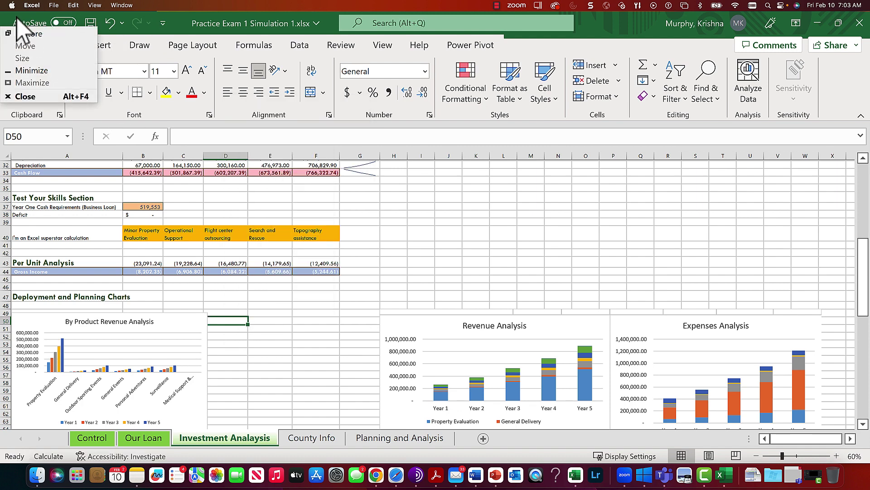
{"action": "key", "text": "Escape"}
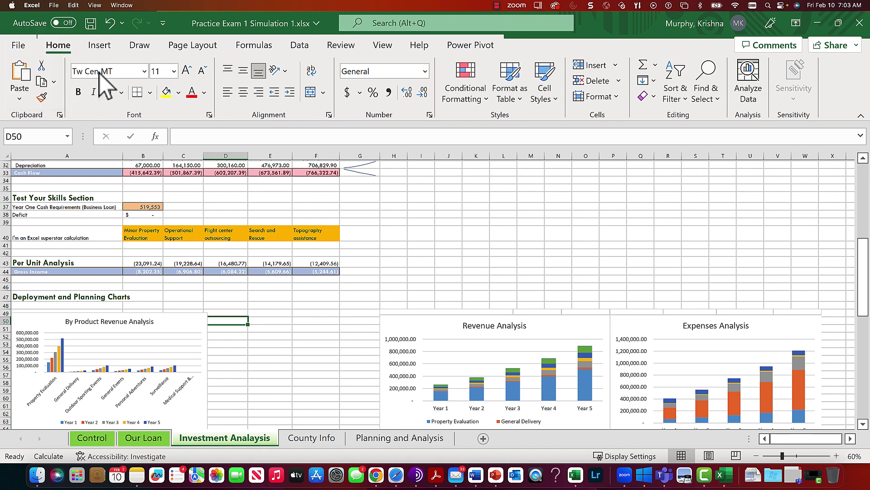
{"action": "left_click", "coordinate": [19, 72]}
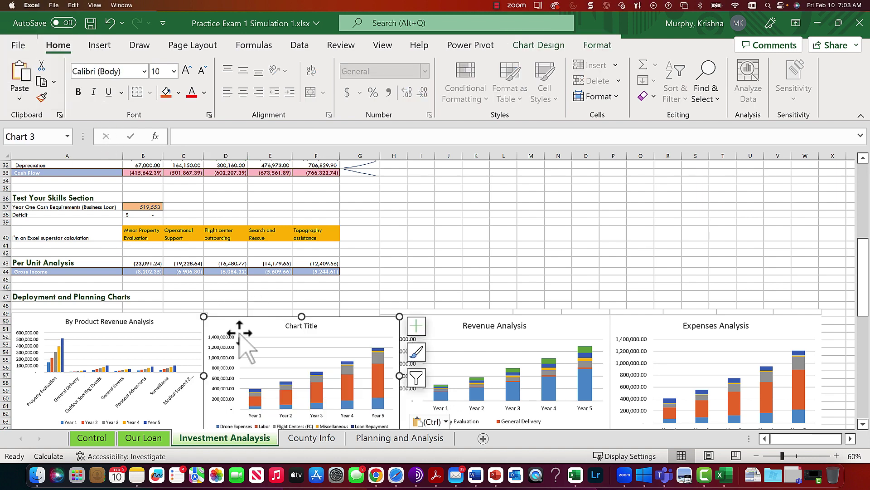
{"action": "left_click_drag", "start_coordinate": [450, 346], "coordinate": [544, 325]}
{"action": "mouse_move", "coordinate": [248, 326]}
{"action": "left_mouse_down"}
{"action": "mouse_move", "coordinate": [272, 342]}
{"action": "mouse_move", "coordinate": [249, 325]}
{"action": "left_mouse_up"}
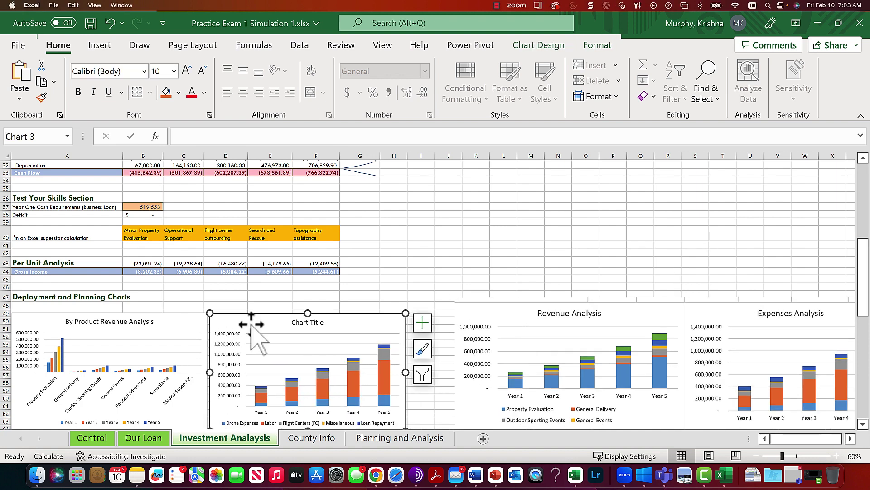
Shift the Cash Flow Analysis picture right so it sits under Revenue Analysis.
{"action": "left_click", "coordinate": [249, 292]}
{"action": "scroll", "coordinate": [268, 364], "scroll_direction": "down", "scroll_amount": 4}
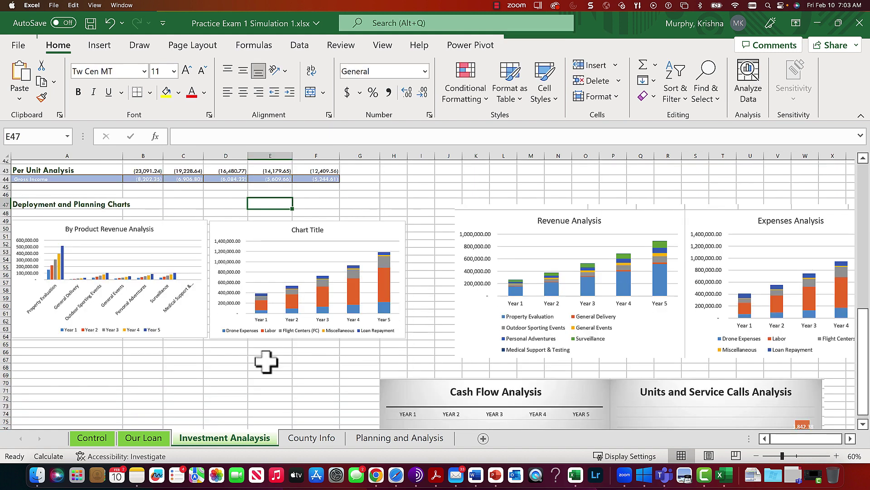
{"action": "left_click_drag", "start_coordinate": [437, 395], "coordinate": [510, 391]}
{"action": "left_click", "coordinate": [258, 390]}
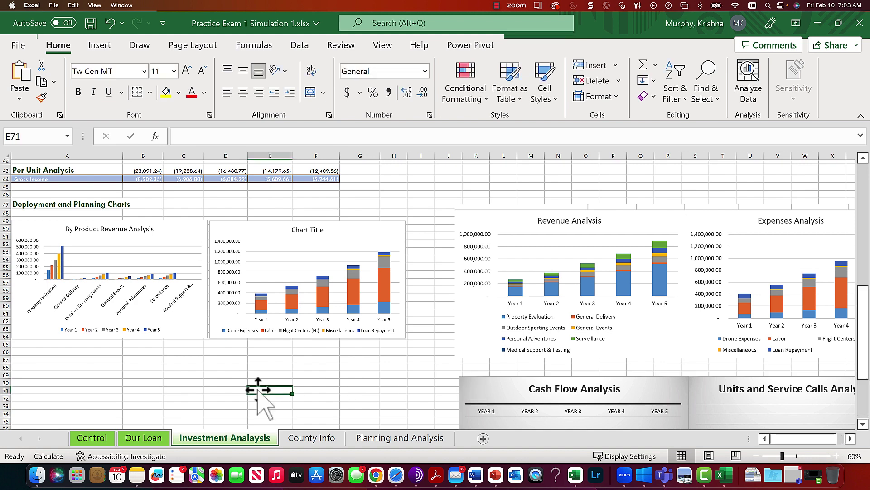
Select the year headings and the drone and service-call rows, A4:F6.
{"action": "scroll", "coordinate": [258, 390], "scroll_direction": "down", "scroll_amount": 3}
{"action": "scroll", "coordinate": [258, 390], "scroll_direction": "down", "scroll_amount": 2}
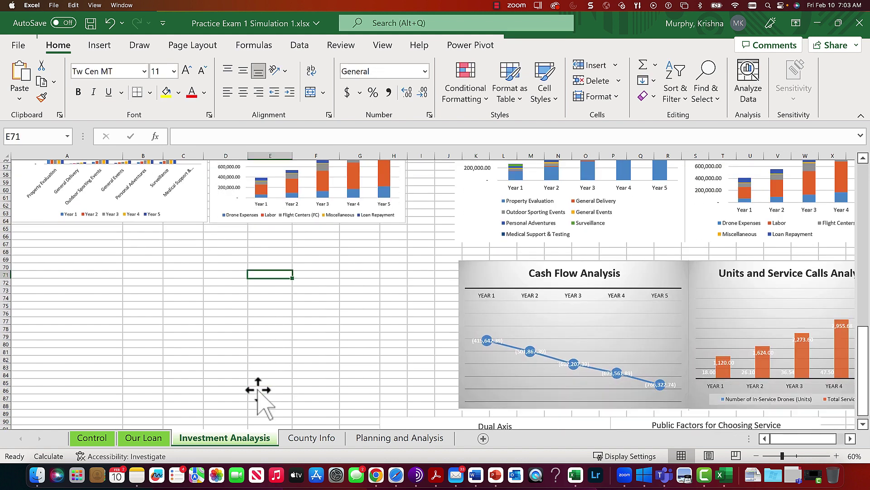
{"action": "scroll", "coordinate": [258, 390], "scroll_direction": "down", "scroll_amount": 6}
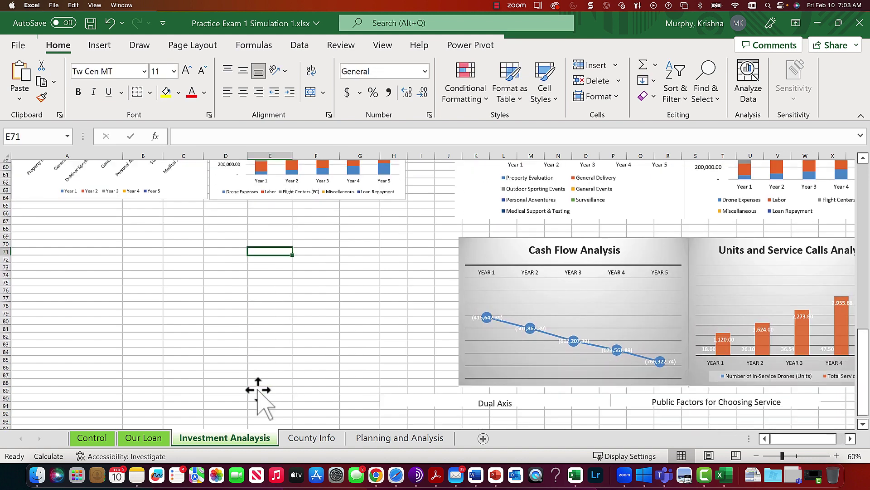
{"action": "scroll", "coordinate": [258, 389], "scroll_direction": "up", "scroll_amount": 11}
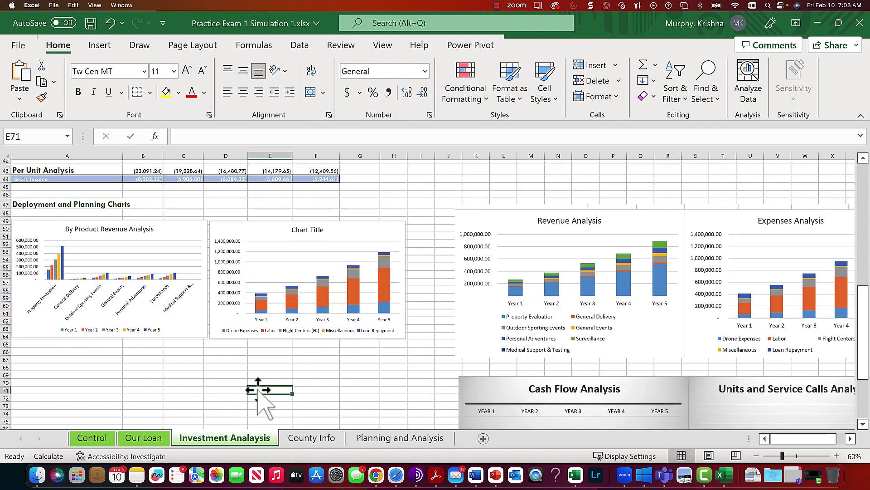
{"action": "scroll", "coordinate": [261, 401], "scroll_direction": "up", "scroll_amount": 2}
{"action": "scroll", "coordinate": [257, 391], "scroll_direction": "up", "scroll_amount": 12}
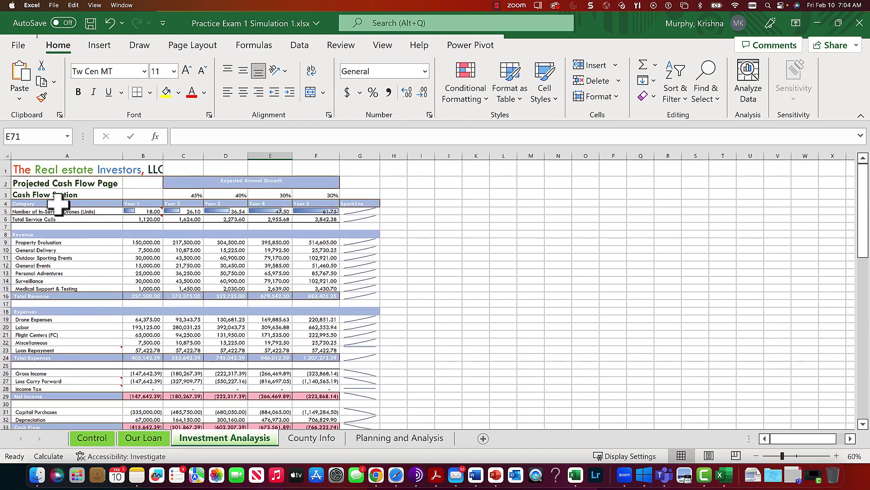
{"action": "left_click_drag", "start_coordinate": [60, 205], "coordinate": [310, 221]}
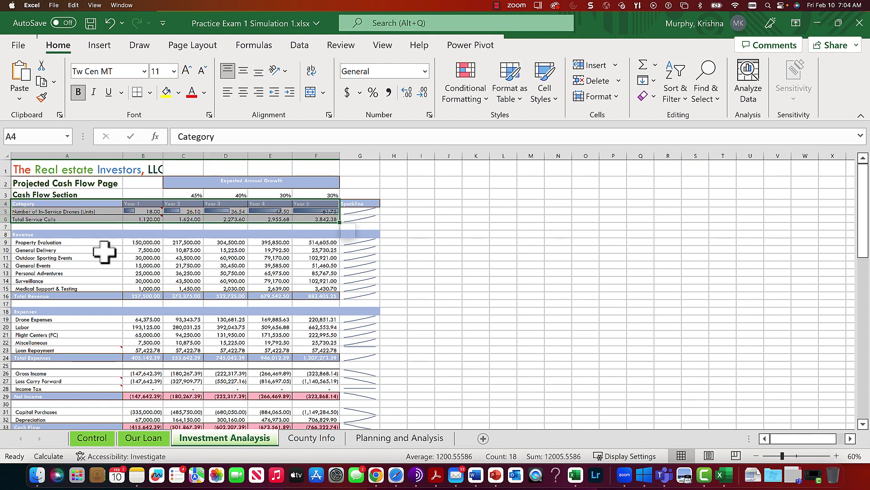
Add the Net Income values B29:F29 to the A4:F6 selection.
{"action": "scroll", "coordinate": [104, 253], "scroll_direction": "down", "scroll_amount": 3}
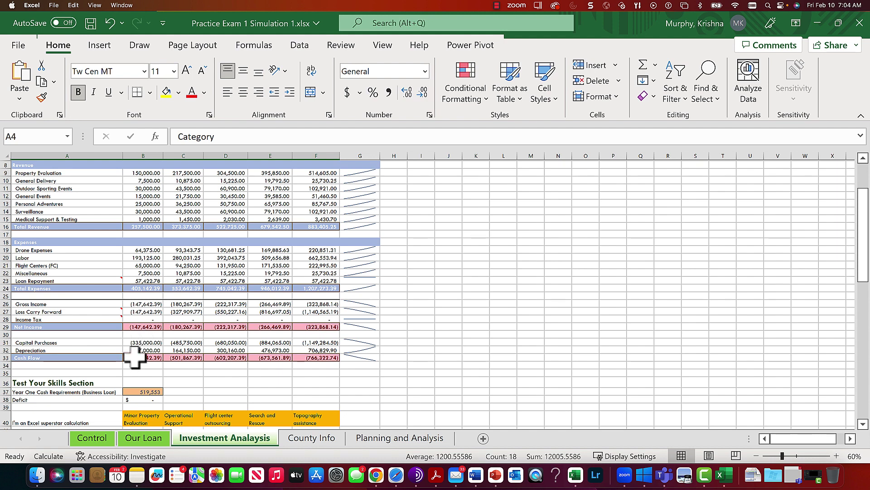
{"action": "left_click_drag", "start_coordinate": [136, 326], "coordinate": [294, 329]}
{"action": "scroll", "coordinate": [294, 329], "scroll_direction": "up", "scroll_amount": 3}
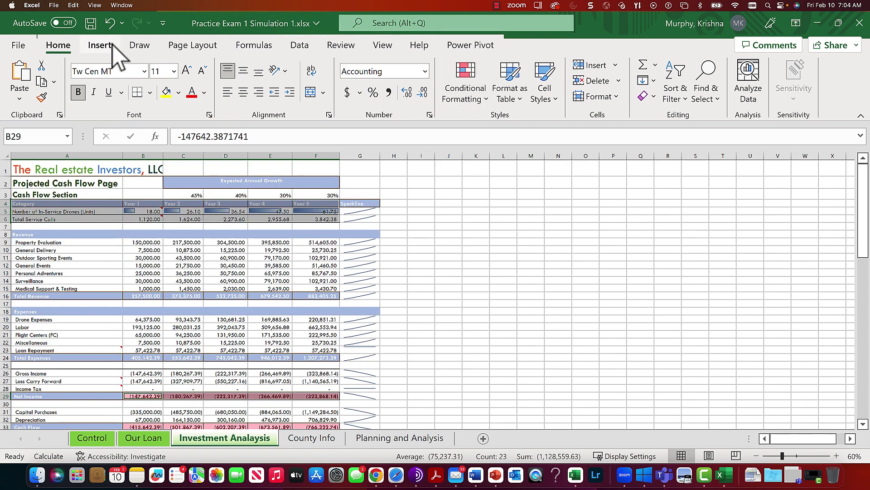
Start a custom Combo chart for the selected data in Insert Chart.
{"action": "left_click", "coordinate": [105, 45]}
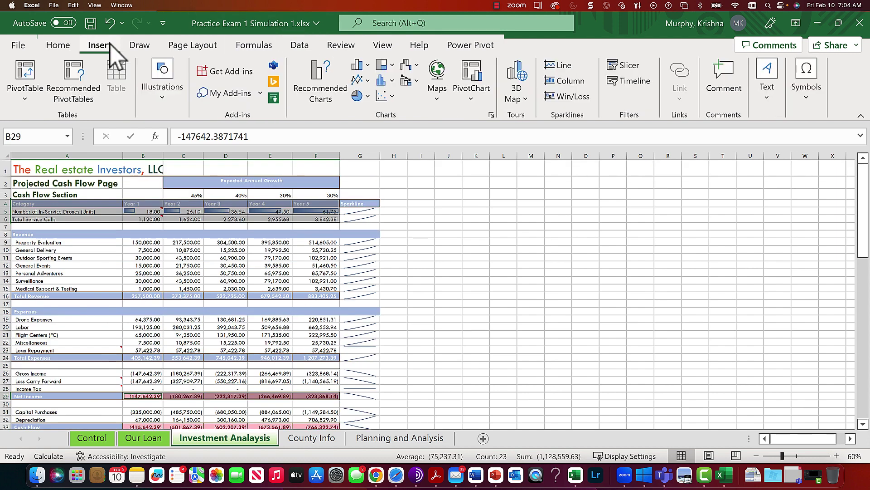
{"action": "left_click", "coordinate": [329, 97]}
{"action": "left_click", "coordinate": [314, 59]}
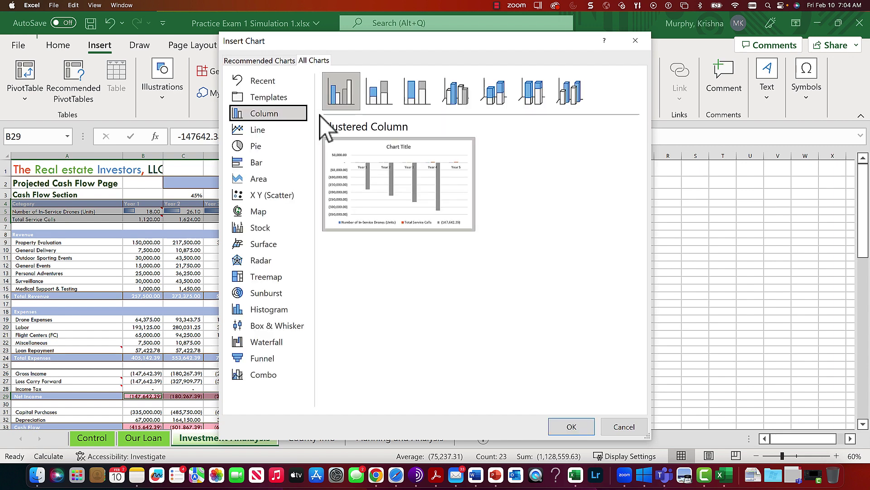
{"action": "mouse_move", "coordinate": [362, 225]}
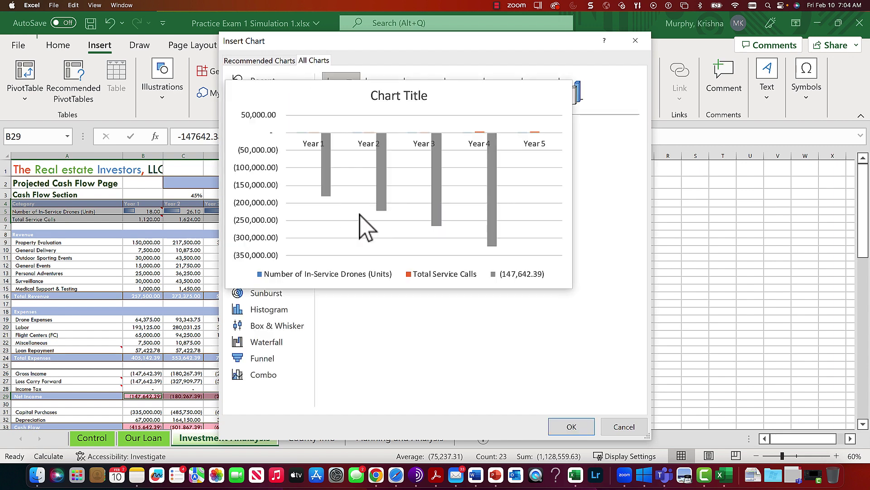
{"action": "left_click", "coordinate": [261, 377]}
{"action": "left_click", "coordinate": [454, 97]}
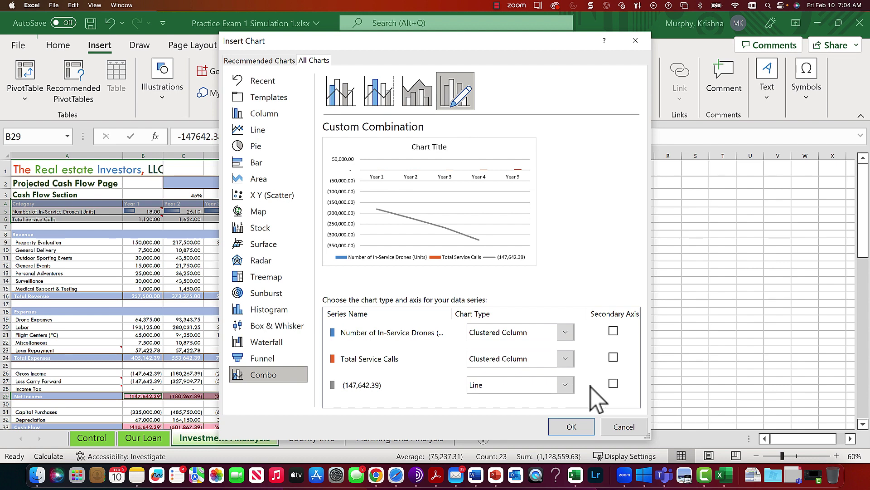
Plot the (147,642.39) series as a secondary-axis line, keeping drones and service calls as columns.
{"action": "left_click", "coordinate": [613, 383]}
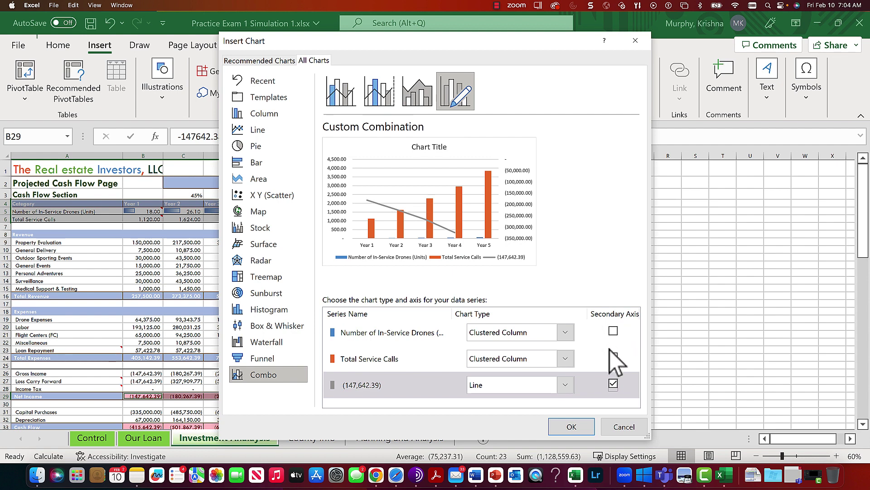
{"action": "left_click", "coordinate": [566, 333]}
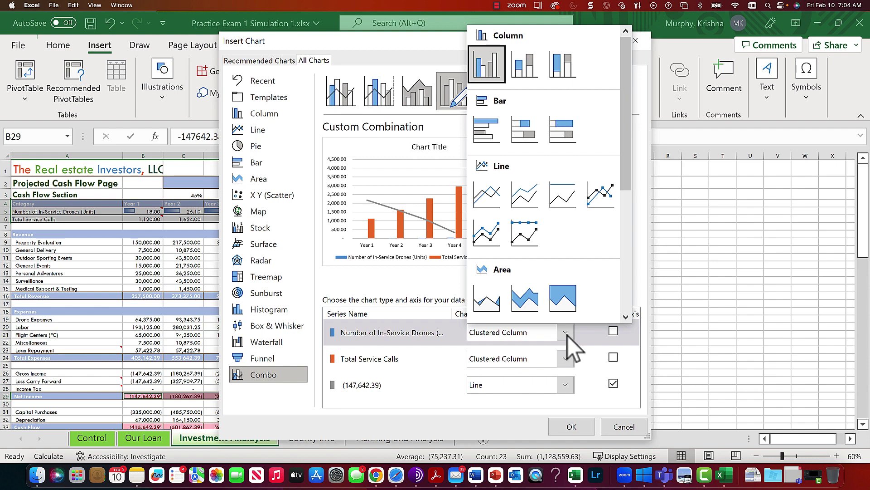
{"action": "left_click", "coordinate": [458, 383]}
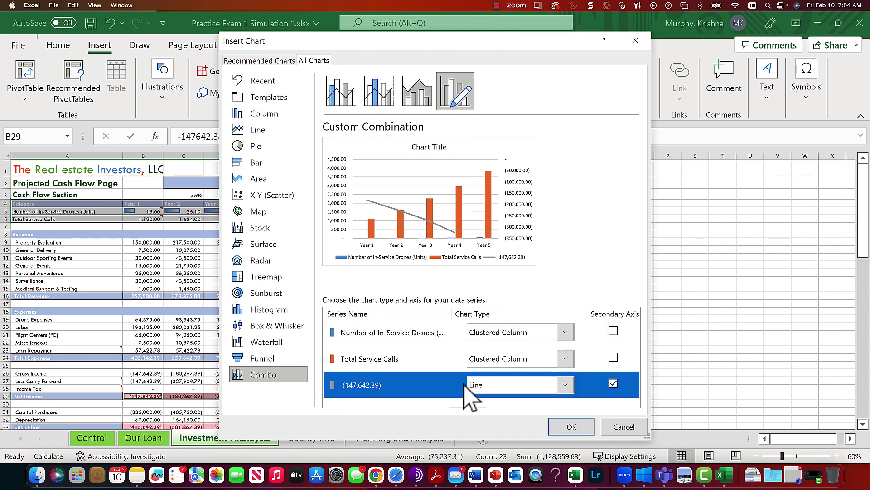
{"action": "left_click", "coordinate": [566, 388]}
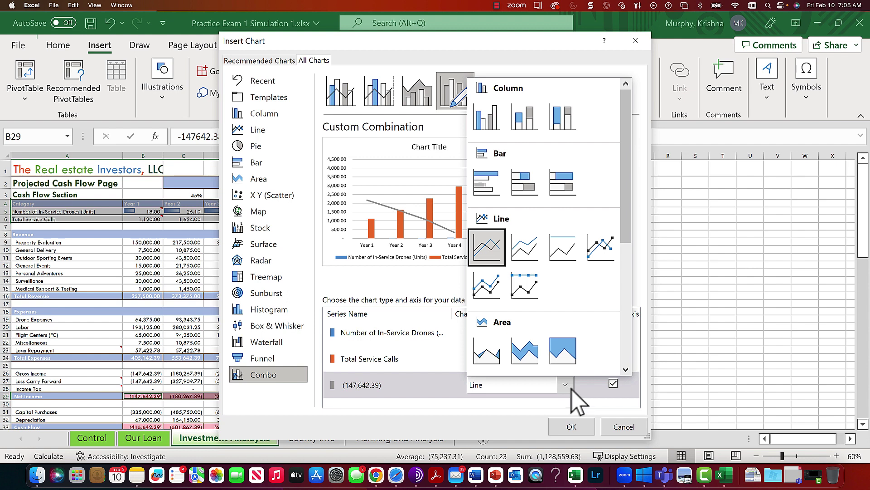
{"action": "left_click", "coordinate": [578, 388]}
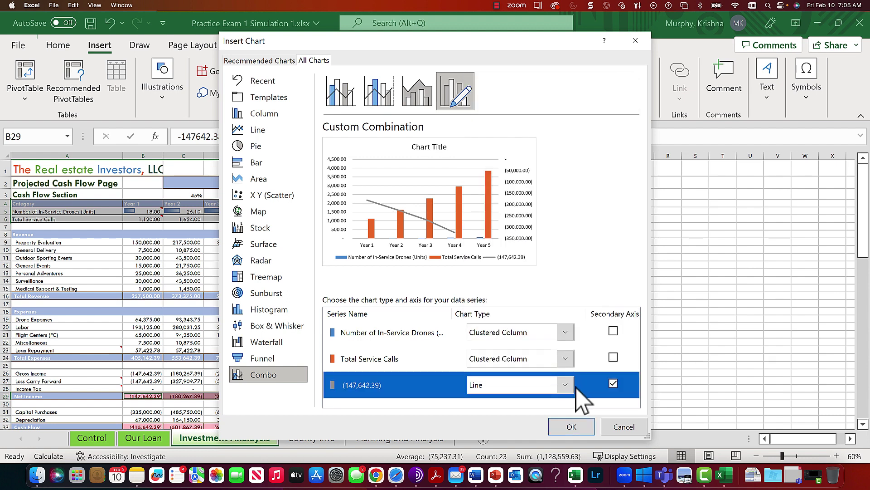
Insert the combo chart and move it to cell A66.
{"action": "left_click", "coordinate": [570, 426]}
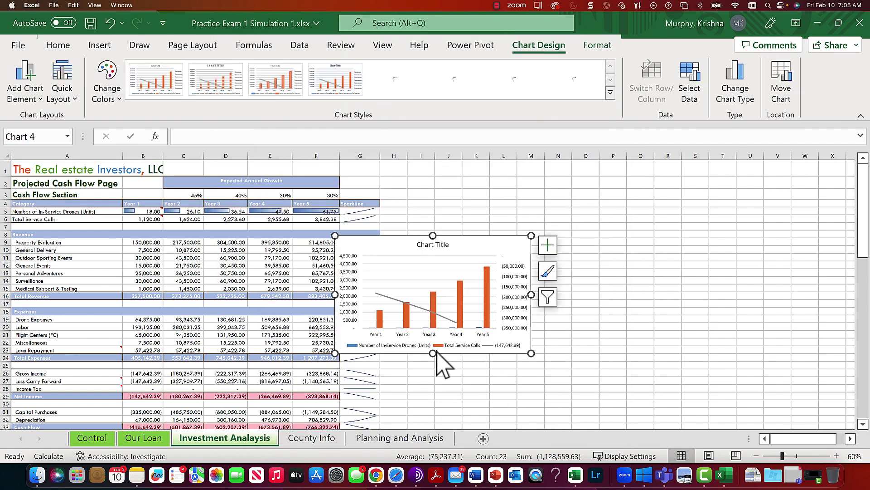
{"action": "right_click", "coordinate": [388, 245]}
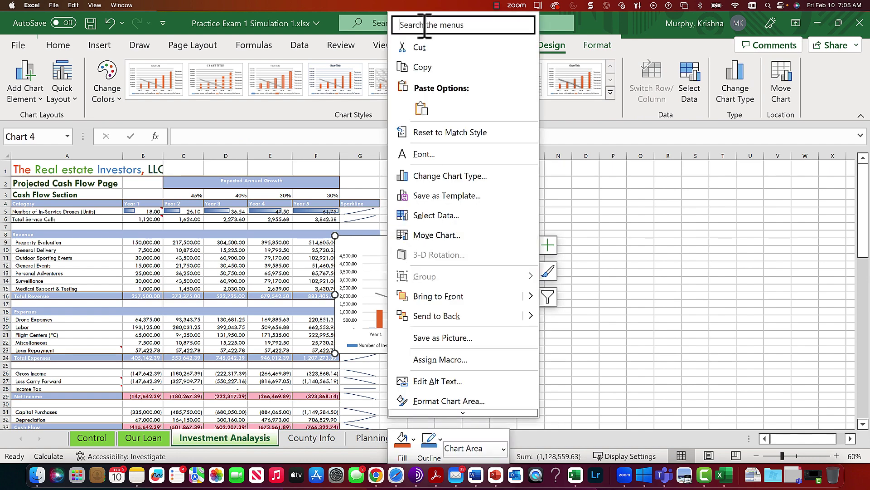
{"action": "left_click", "coordinate": [406, 46]}
{"action": "scroll", "coordinate": [412, 301], "scroll_direction": "down", "scroll_amount": 20}
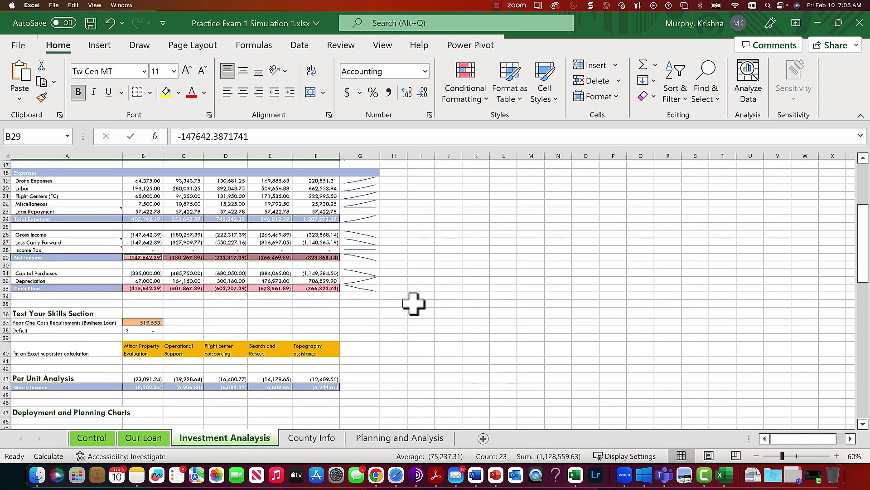
{"action": "scroll", "coordinate": [413, 301], "scroll_direction": "up", "scroll_amount": 4}
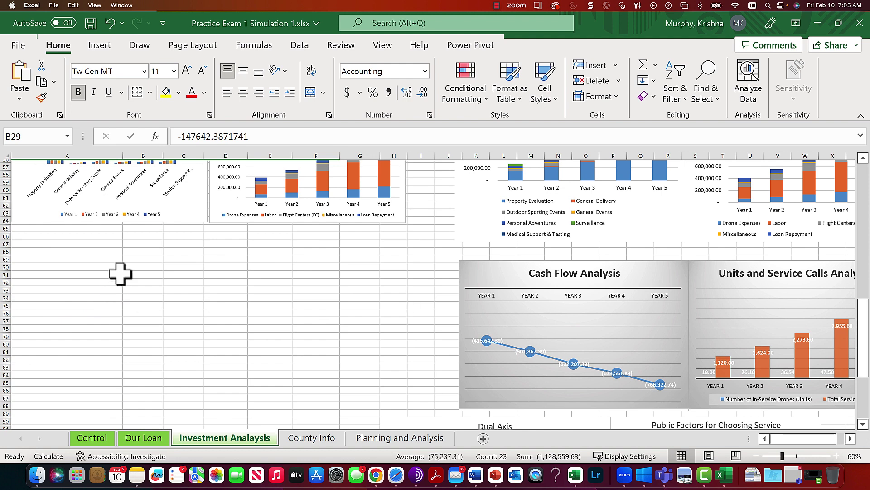
{"action": "left_click", "coordinate": [47, 237]}
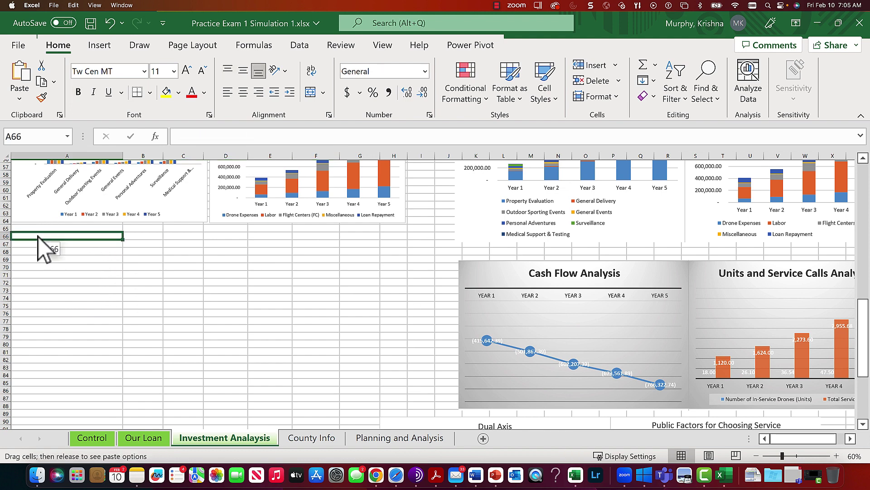
{"action": "right_click", "coordinate": [41, 236]}
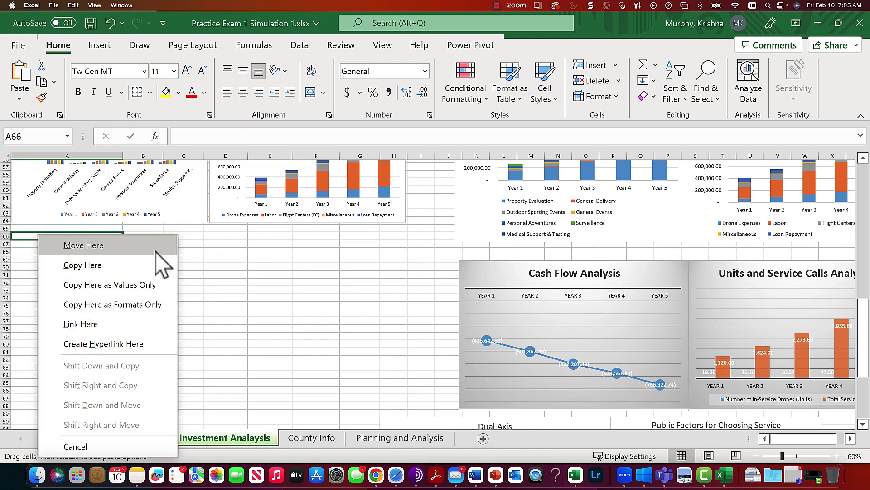
{"action": "left_click", "coordinate": [189, 247]}
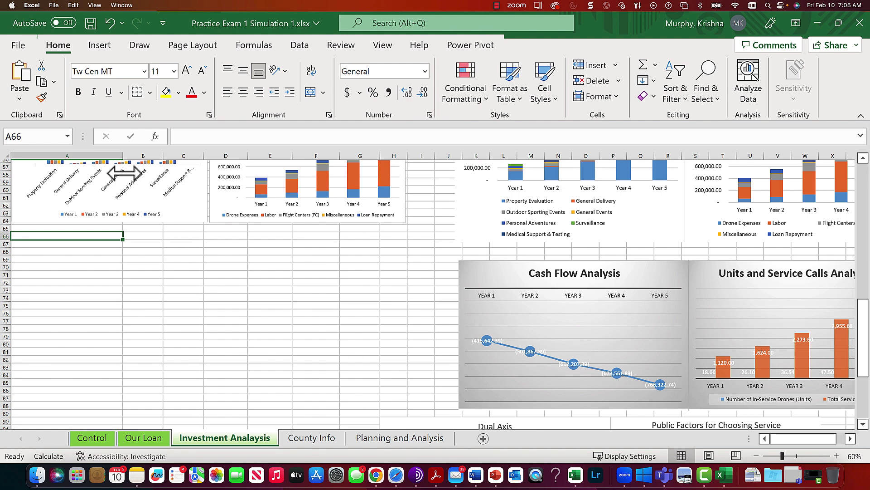
{"action": "left_click", "coordinate": [20, 76]}
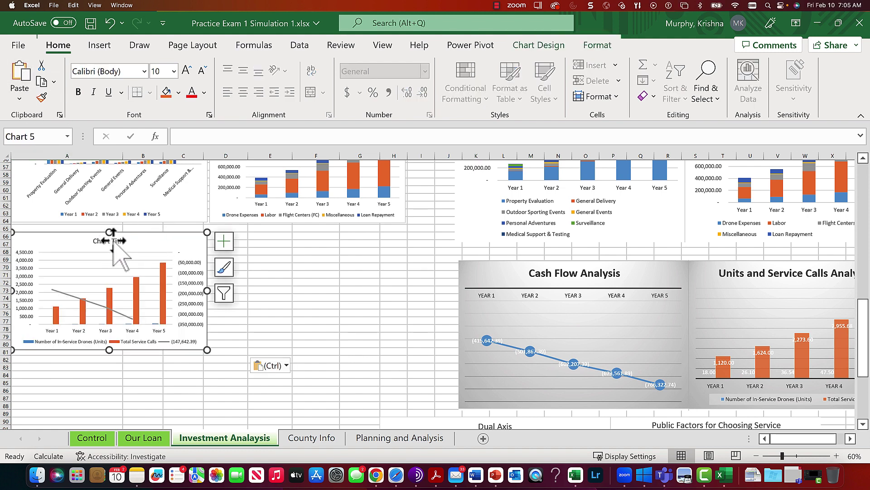
Title the chart 'Combo Chart' and close the Format pane.
{"action": "double_click", "coordinate": [113, 240]}
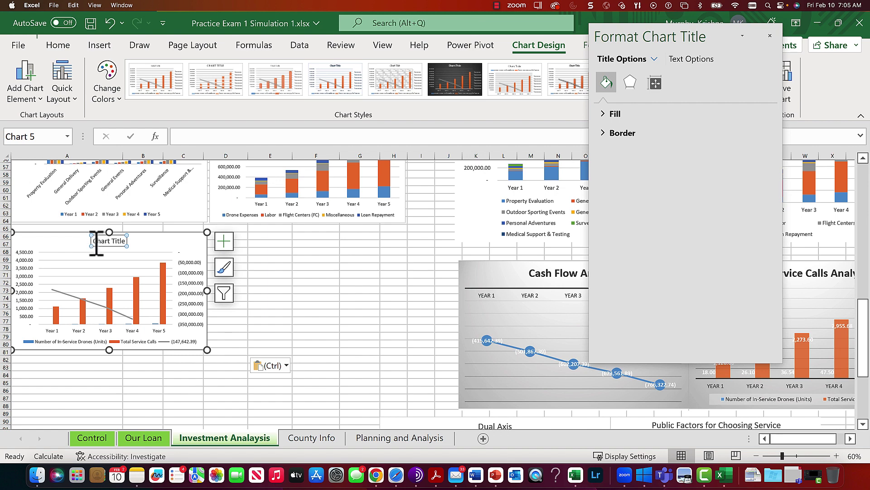
{"action": "left_click_drag", "start_coordinate": [96, 245], "coordinate": [138, 240]}
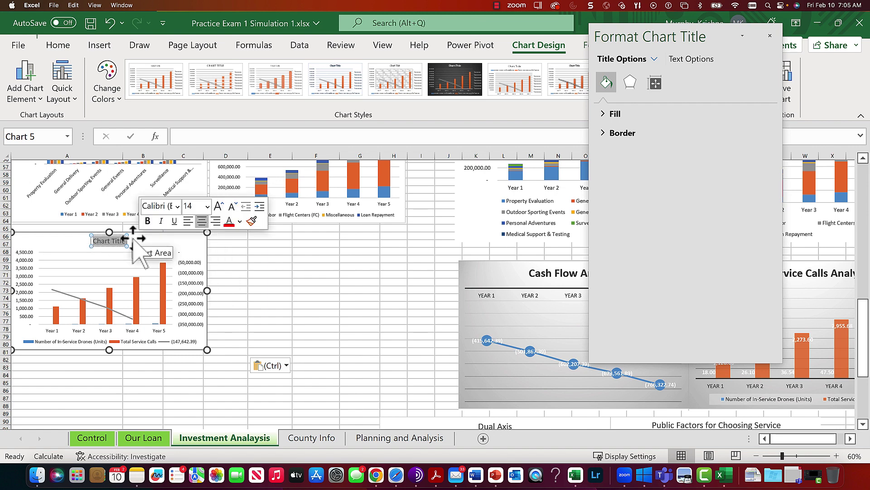
{"action": "type", "text": "d"}
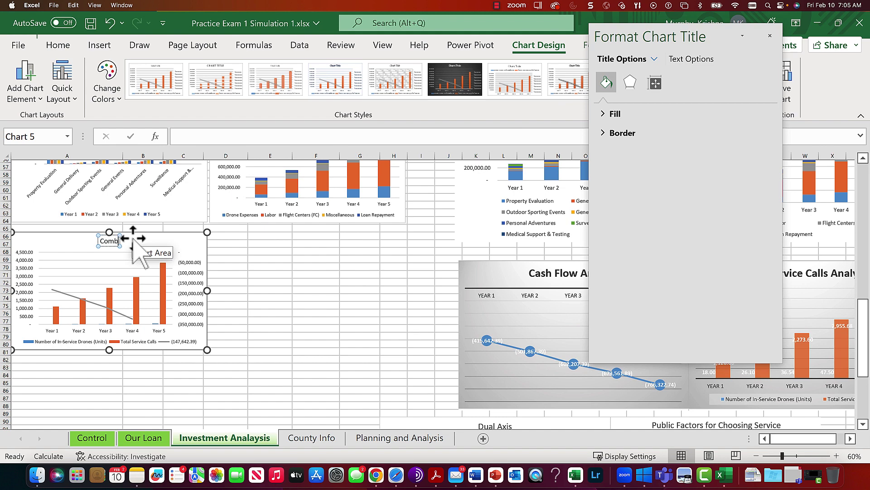
{"action": "type", "text": "ombo Chart"}
{"action": "left_click", "coordinate": [287, 291]}
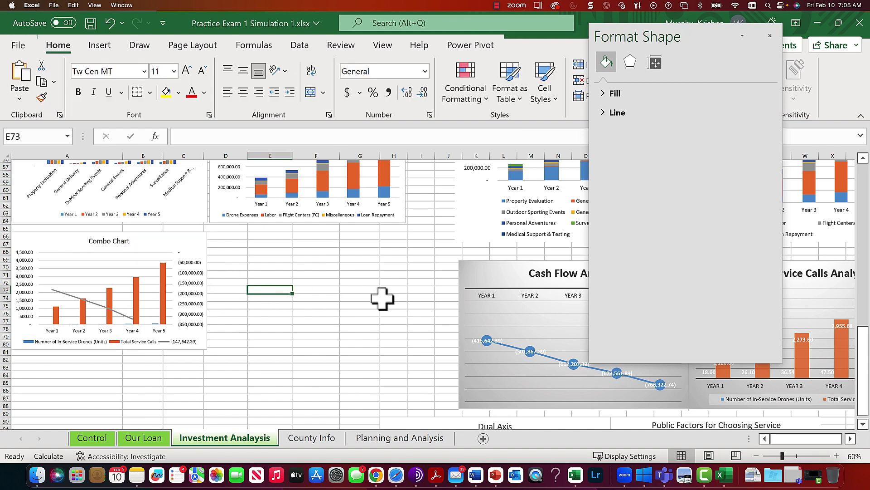
{"action": "left_click", "coordinate": [769, 36]}
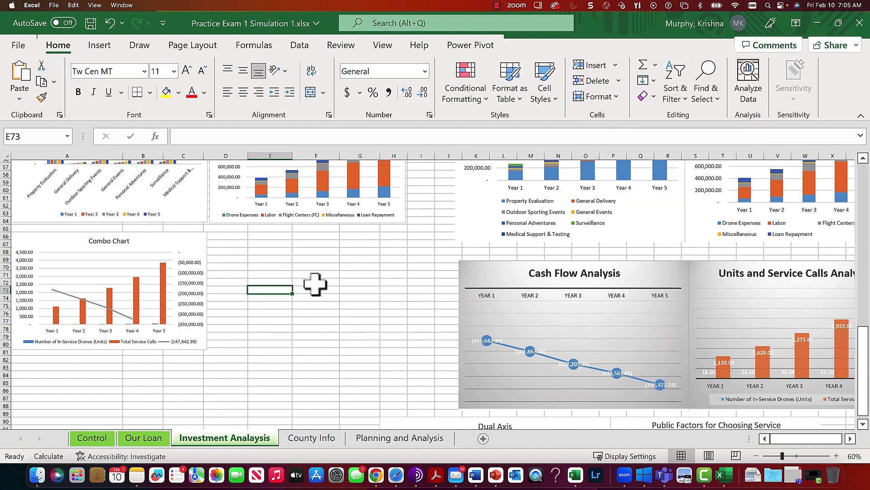
{"action": "scroll", "coordinate": [316, 285], "scroll_direction": "up", "scroll_amount": 2}
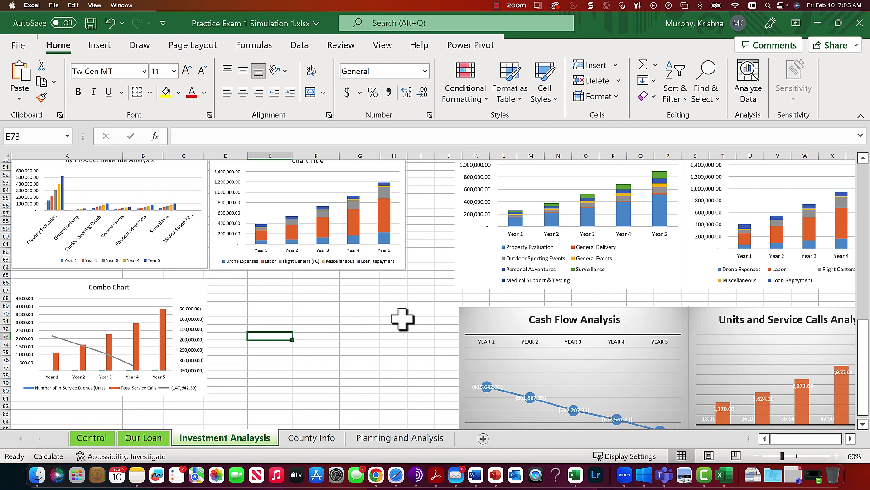
On Planning and Analysis, insert a Pareto chart of factor names A15:A22 and Government scores C15:C22.
{"action": "left_click", "coordinate": [391, 439]}
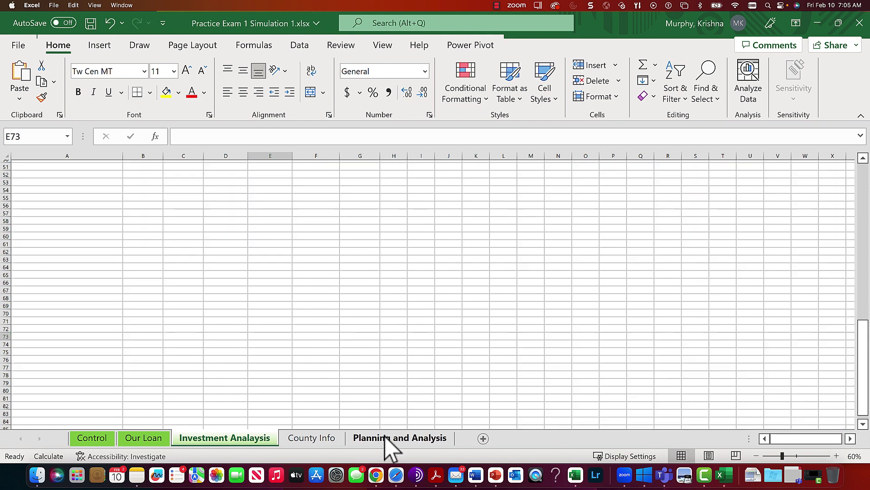
{"action": "scroll", "coordinate": [474, 355], "scroll_direction": "down", "scroll_amount": 2}
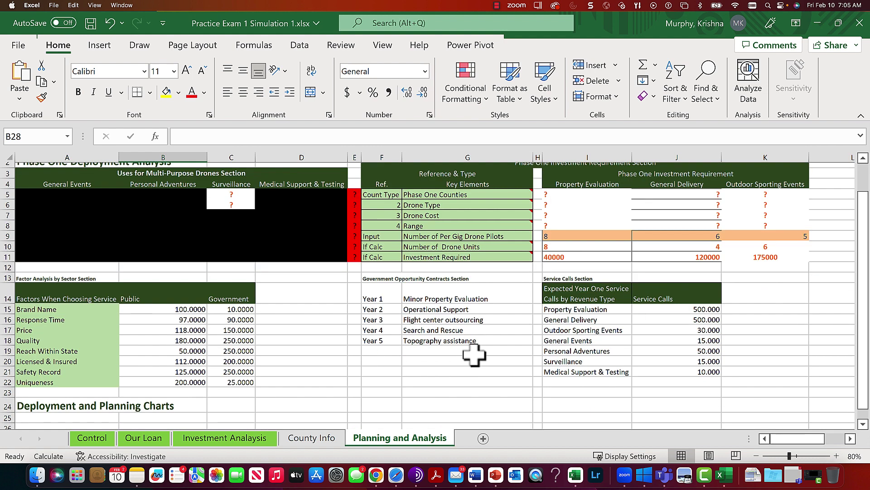
{"action": "scroll", "coordinate": [474, 355], "scroll_direction": "down", "scroll_amount": 1}
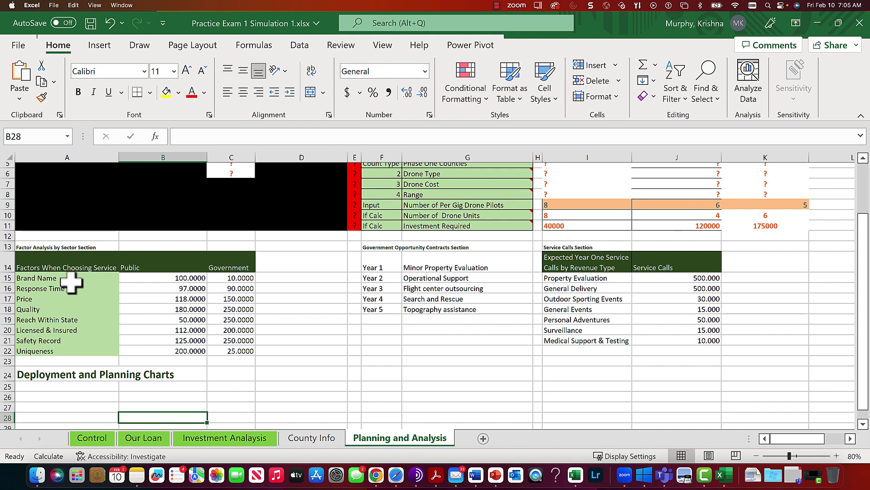
{"action": "left_click_drag", "start_coordinate": [72, 278], "coordinate": [61, 354]}
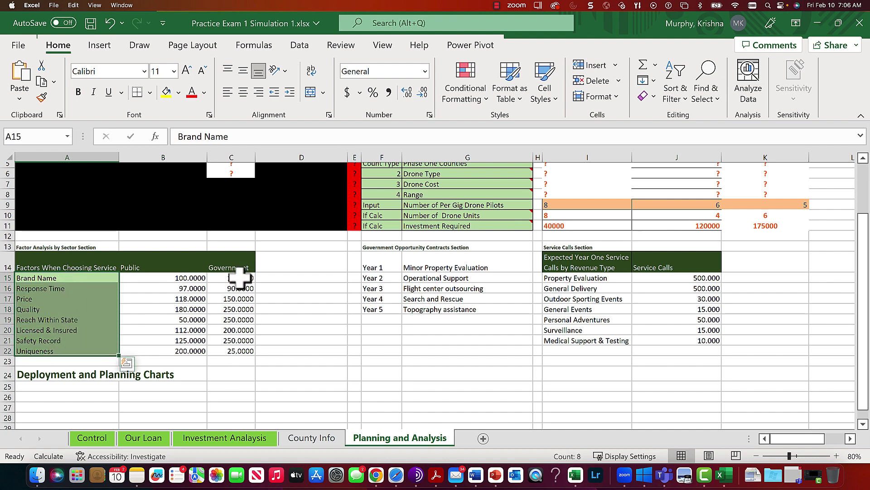
{"action": "left_click_drag", "start_coordinate": [239, 277], "coordinate": [241, 352]}
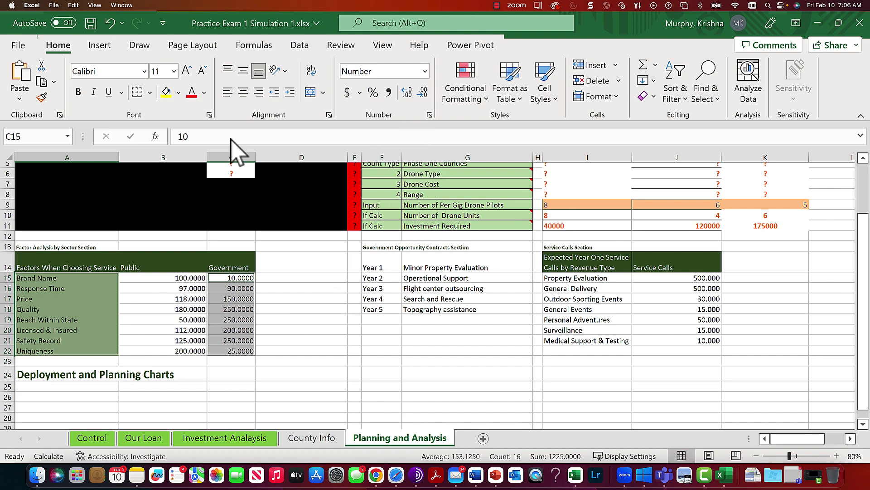
{"action": "left_click", "coordinate": [108, 44]}
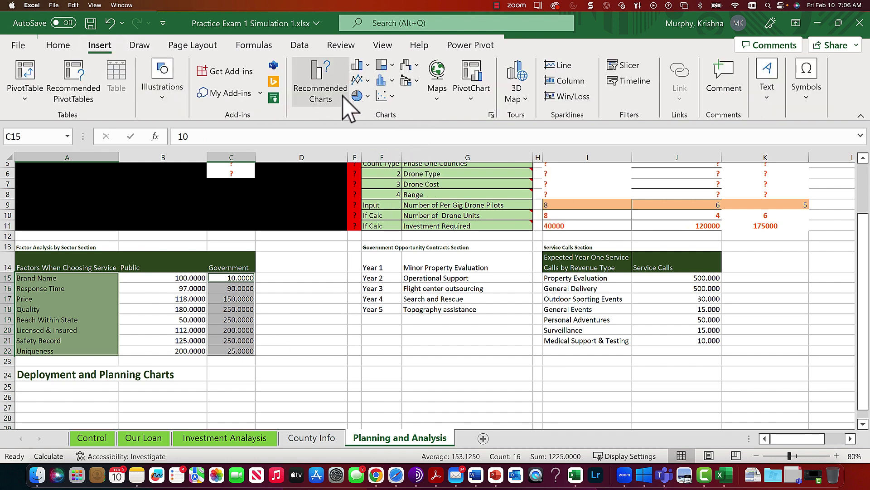
{"action": "left_click", "coordinate": [392, 82]}
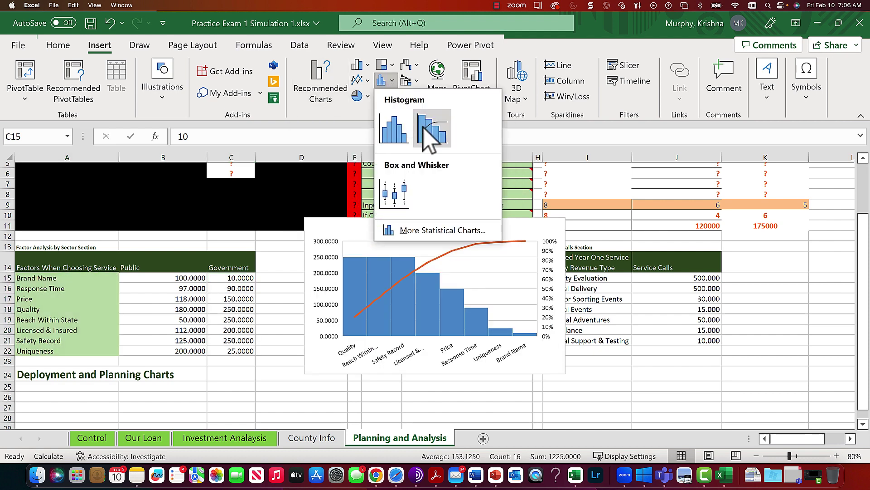
{"action": "left_click", "coordinate": [424, 128]}
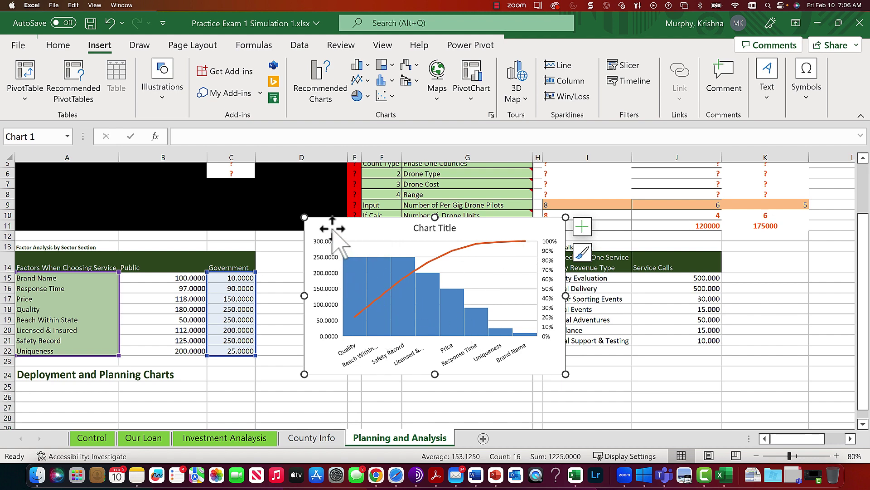
Copy the Pareto chart to cell D66 on the Investment Analysis sheet beside Combo Chart.
{"action": "right_click", "coordinate": [332, 229]}
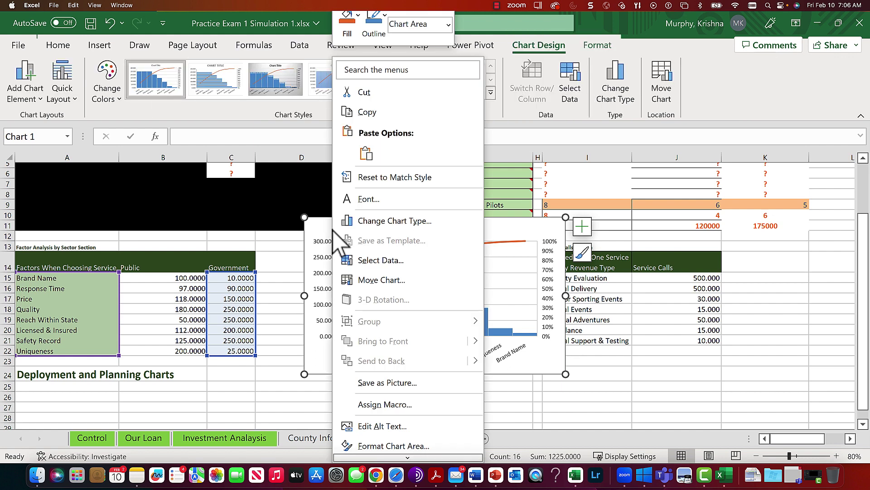
{"action": "left_click", "coordinate": [358, 92]}
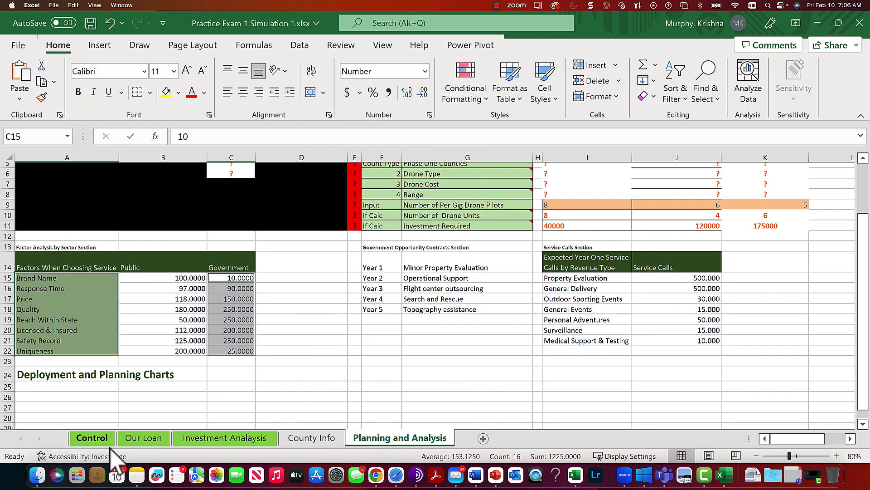
{"action": "left_click", "coordinate": [225, 439]}
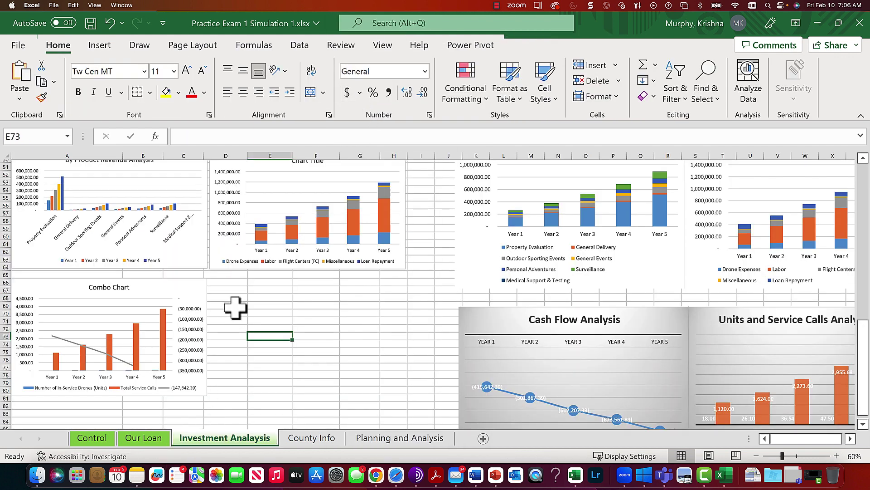
{"action": "left_click", "coordinate": [229, 282]}
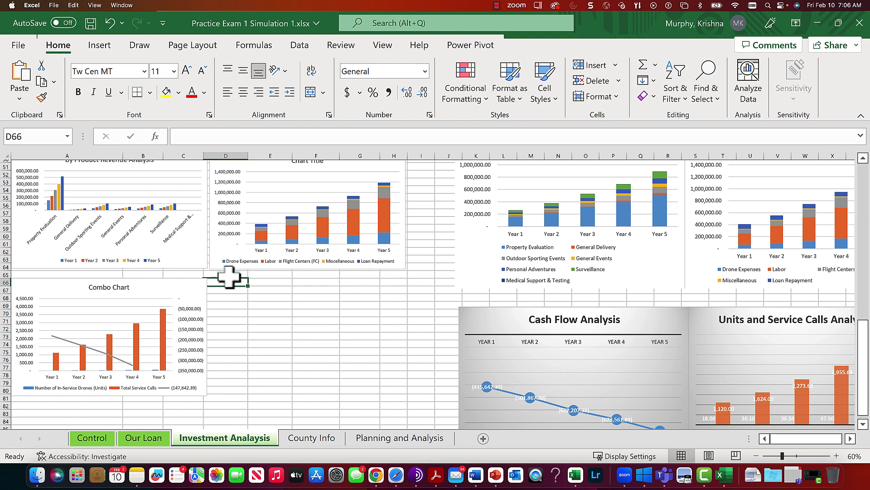
{"action": "right_click", "coordinate": [229, 282]}
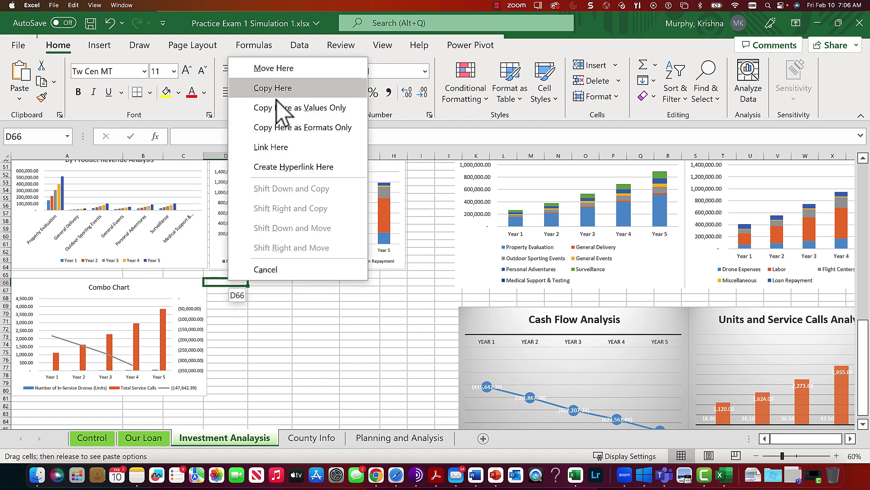
{"action": "left_click", "coordinate": [16, 81]}
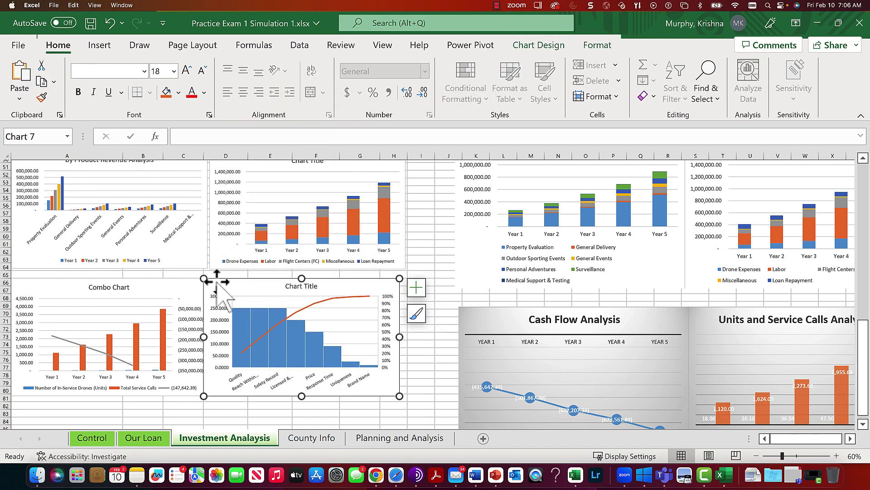
{"action": "left_click_drag", "start_coordinate": [223, 285], "coordinate": [226, 285]}
Title the copied Pareto chart 'Factors When Buying' and close the Format pane.
{"action": "double_click", "coordinate": [302, 286]}
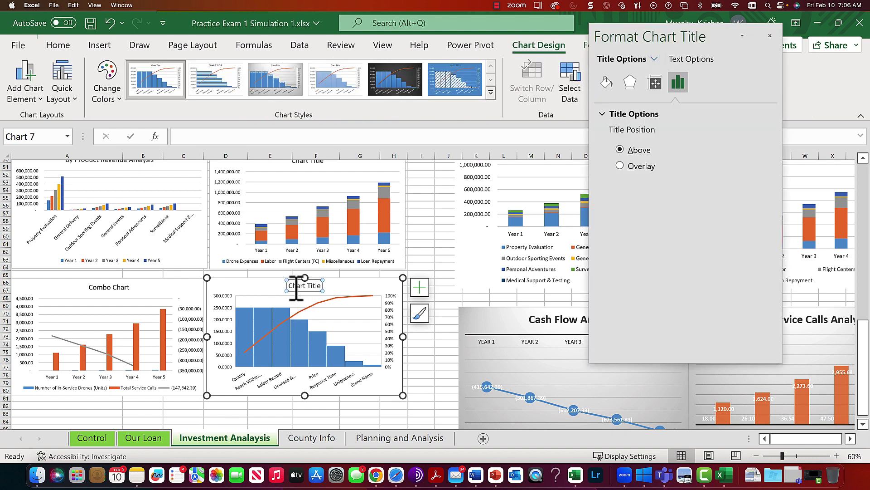
{"action": "left_click_drag", "start_coordinate": [292, 287], "coordinate": [319, 295]}
{"action": "type", "text": "Factors When Buying"}
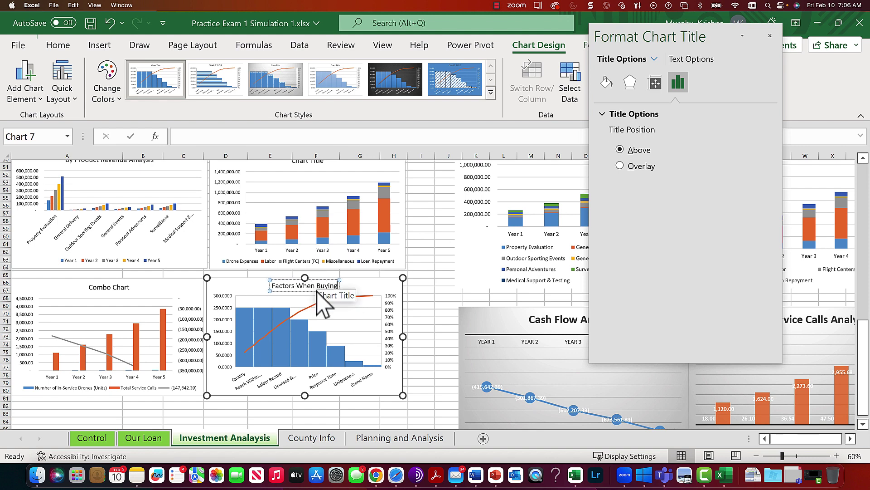
{"action": "left_click", "coordinate": [444, 290]}
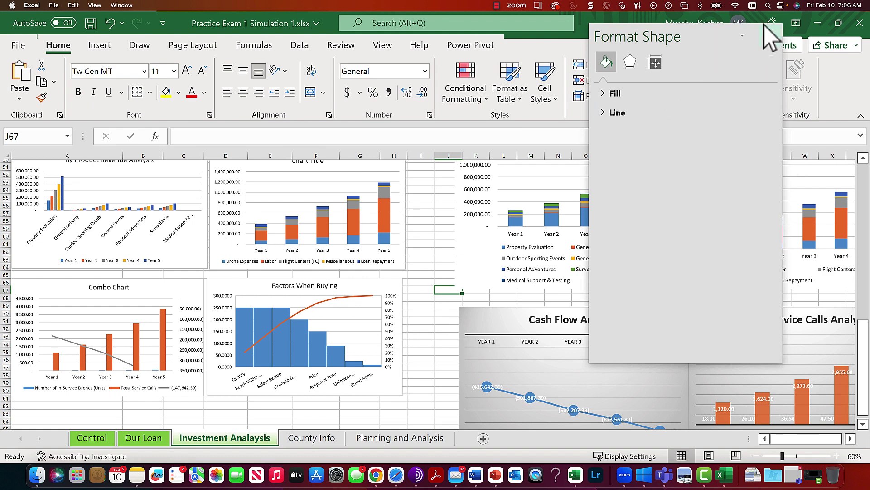
{"action": "left_click", "coordinate": [770, 35]}
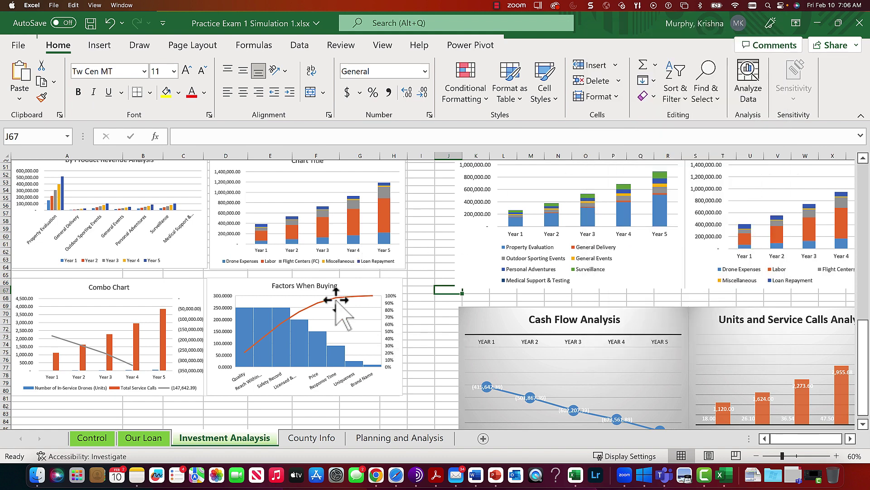
{"action": "scroll", "coordinate": [336, 301], "scroll_direction": "down", "scroll_amount": 3}
{"action": "scroll", "coordinate": [336, 302], "scroll_direction": "up", "scroll_amount": 3}
{"action": "scroll", "coordinate": [336, 301], "scroll_direction": "up", "scroll_amount": 2}
{"action": "scroll", "coordinate": [335, 301], "scroll_direction": "down", "scroll_amount": 3}
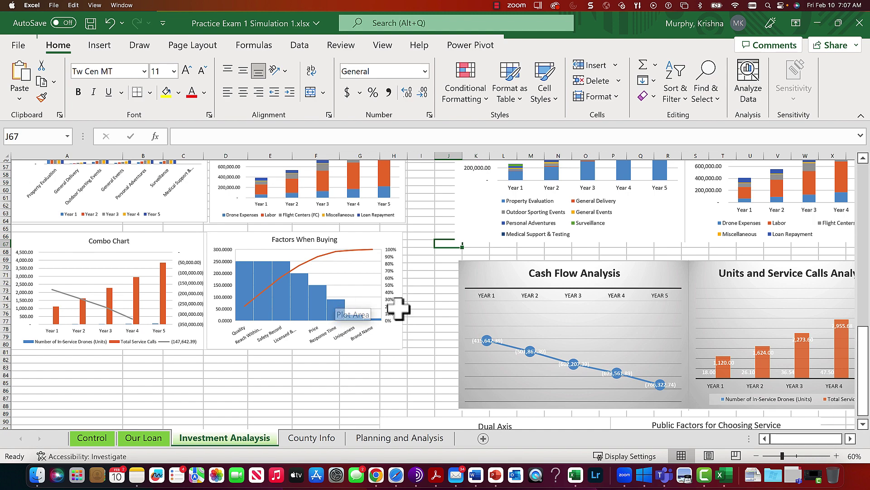
{"action": "left_click", "coordinate": [44, 360]}
{"action": "scroll", "coordinate": [141, 363], "scroll_direction": "up", "scroll_amount": 18}
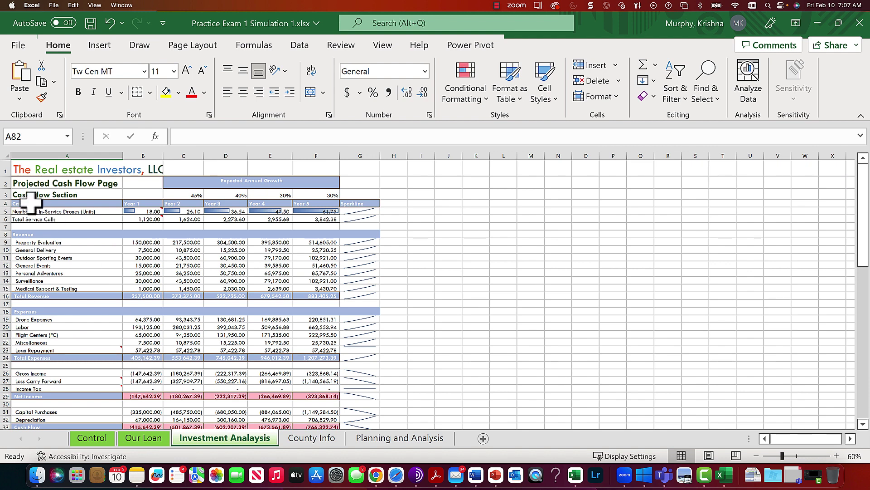
Insert a Line with Markers chart from A4:F6, plotting drones and service calls over Years 1–5.
{"action": "left_click", "coordinate": [30, 203]}
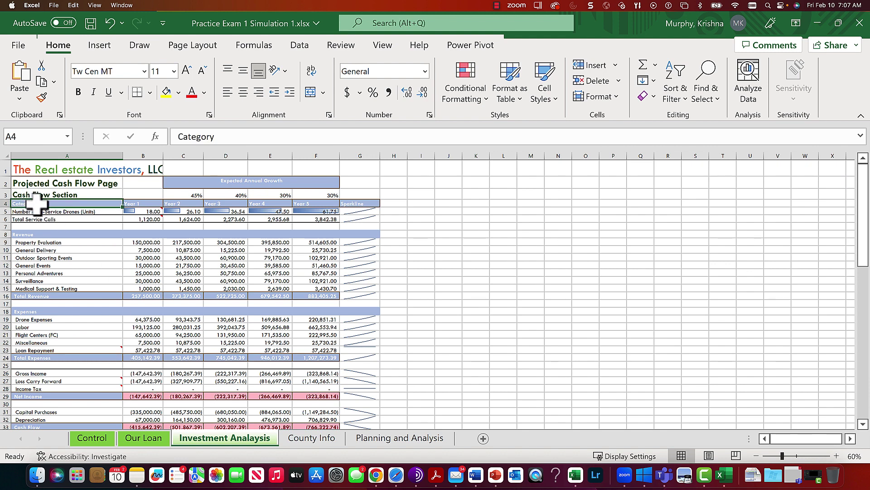
{"action": "left_click_drag", "start_coordinate": [36, 204], "coordinate": [305, 221]}
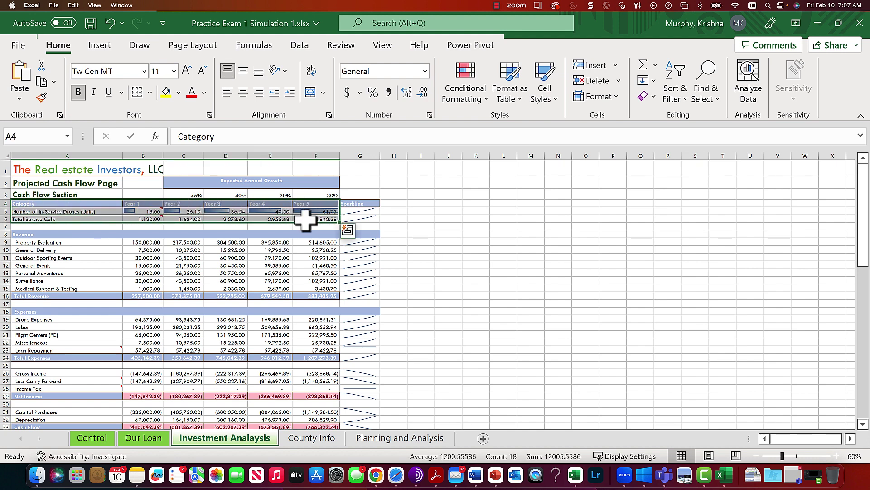
{"action": "left_click", "coordinate": [98, 46]}
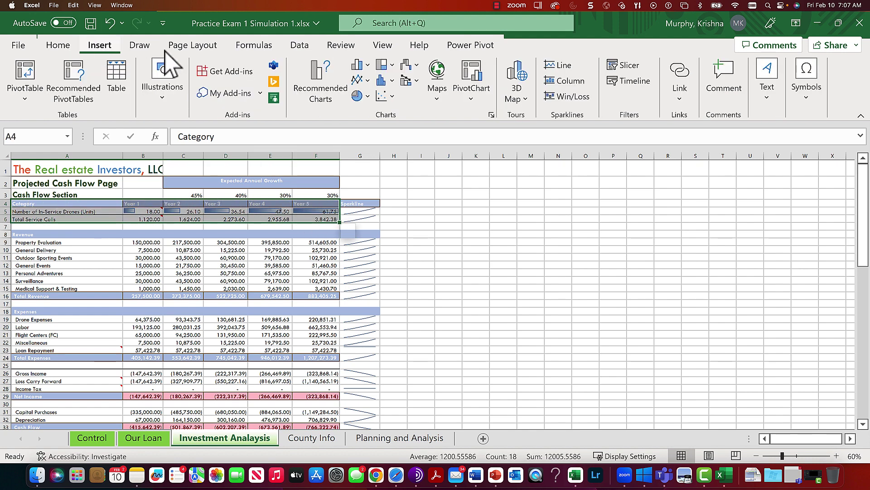
{"action": "left_click", "coordinate": [363, 80]}
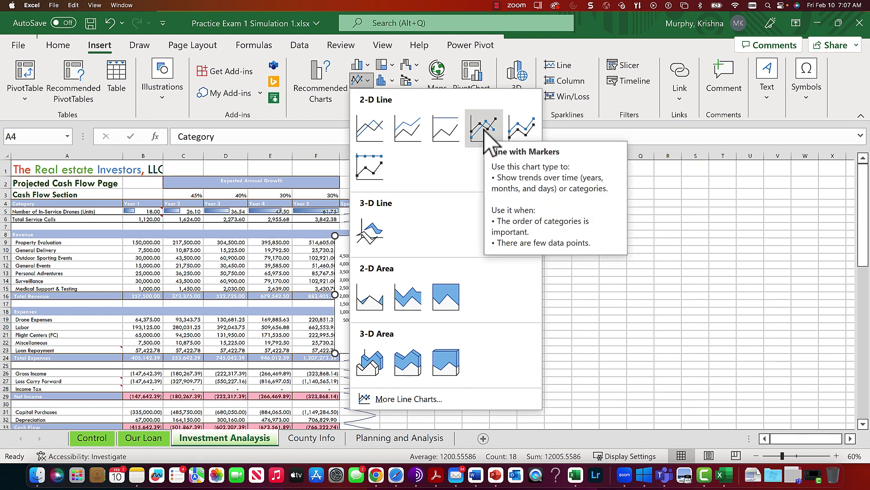
{"action": "left_click", "coordinate": [484, 129]}
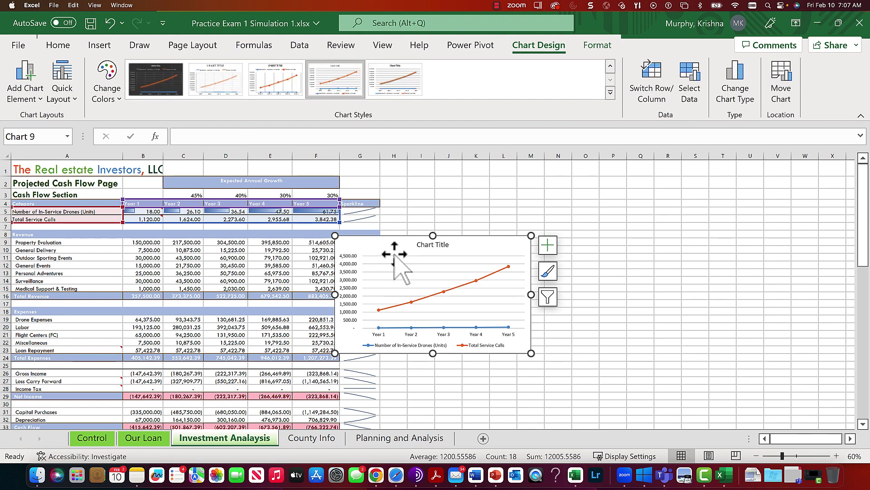
Move the line chart over columns J–P and title it 'Drivers'.
{"action": "left_click_drag", "start_coordinate": [391, 247], "coordinate": [491, 210]}
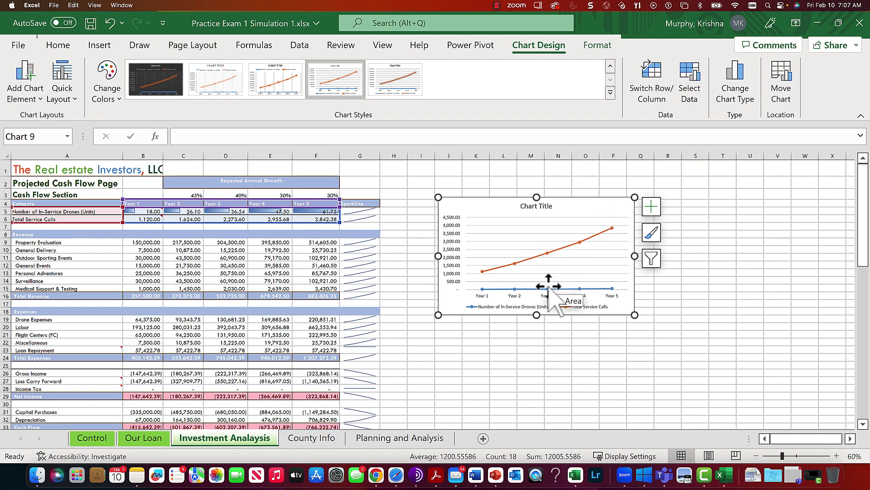
{"action": "double_click", "coordinate": [534, 207]}
{"action": "left_click", "coordinate": [526, 207]}
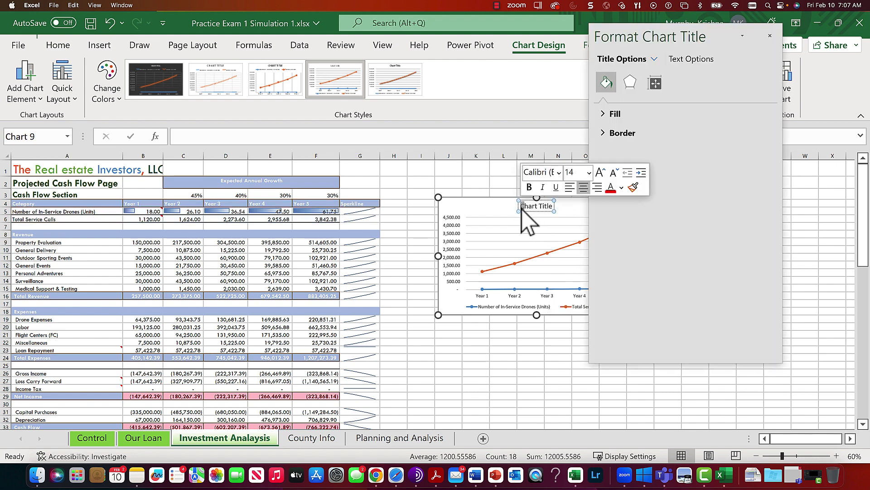
{"action": "left_click_drag", "start_coordinate": [522, 208], "coordinate": [563, 208]}
{"action": "type", "text": "Drivers"}
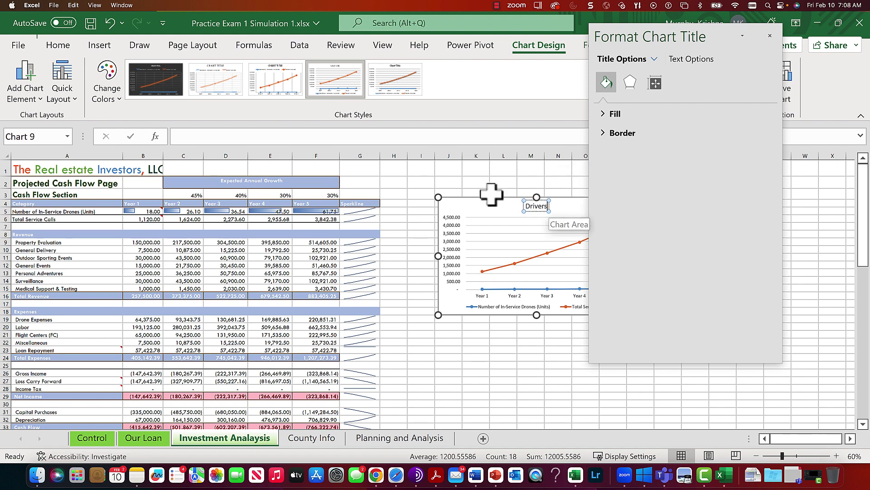
{"action": "left_click", "coordinate": [480, 170]}
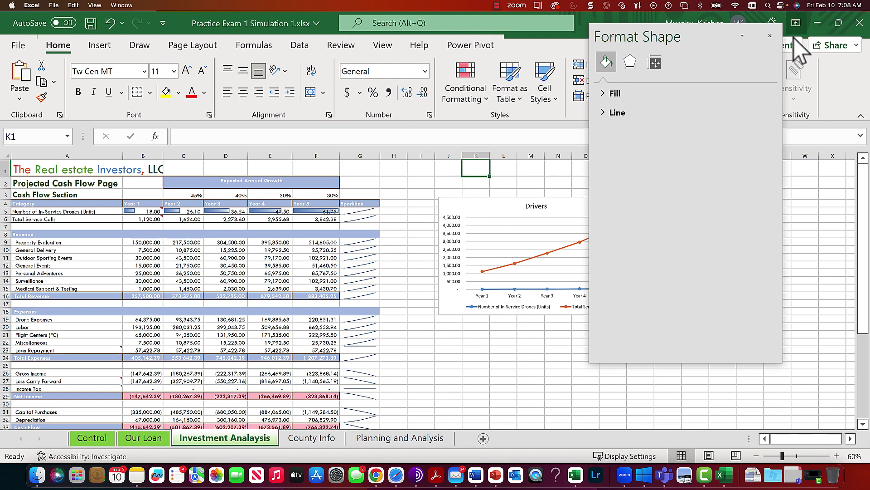
{"action": "left_click", "coordinate": [769, 35]}
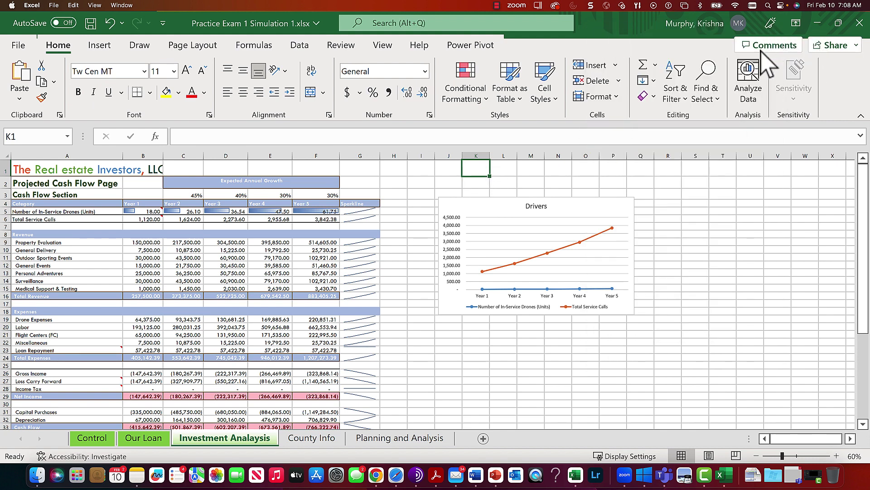
{"action": "left_click", "coordinate": [485, 208]}
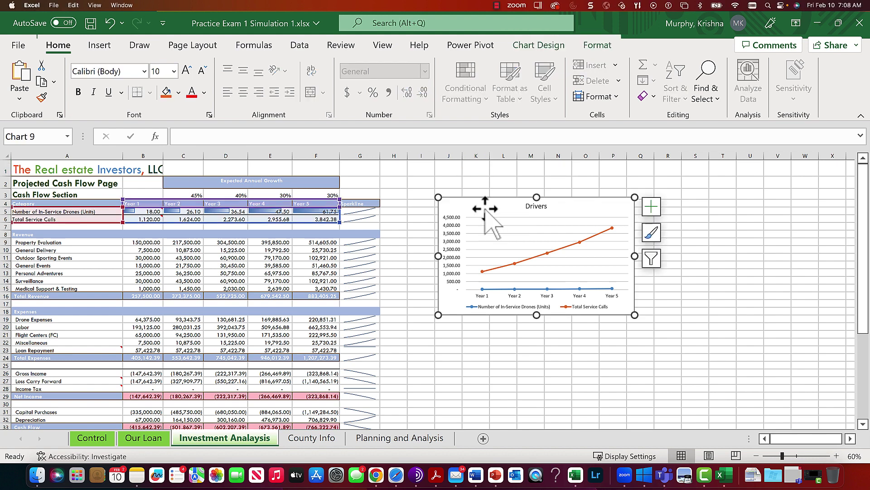
Apply the first dark chart style to Drivers, trying Switch Row/Column and reverting it.
{"action": "left_click", "coordinate": [542, 45]}
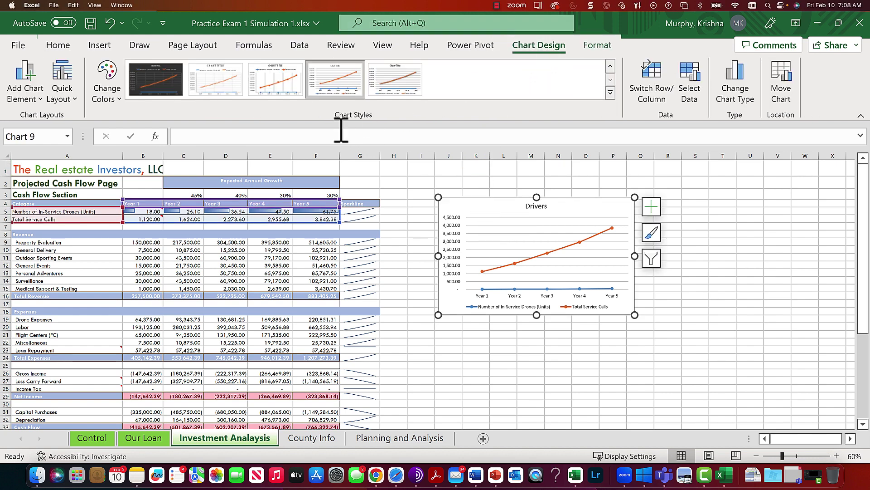
{"action": "left_click", "coordinate": [388, 85]}
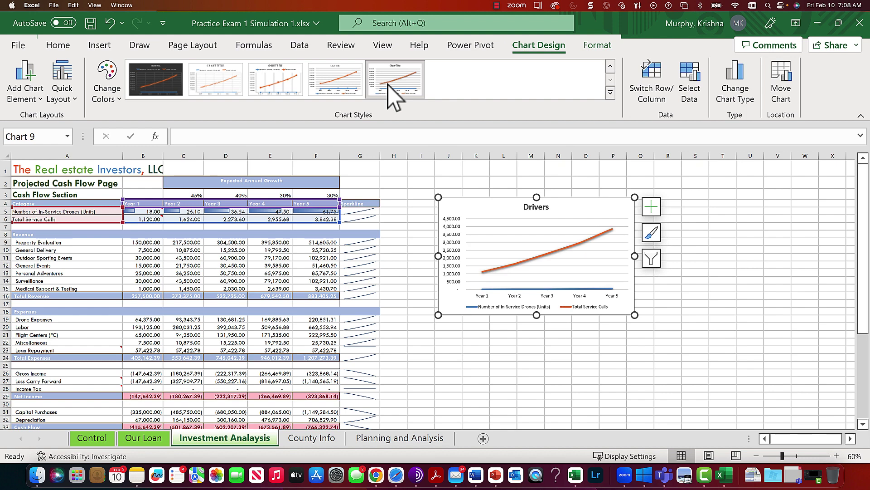
{"action": "left_click", "coordinate": [340, 81]}
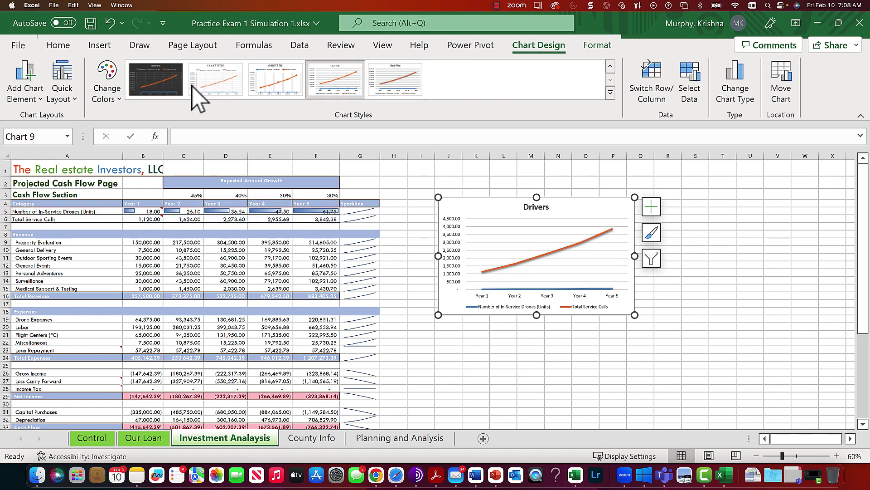
{"action": "left_click", "coordinate": [159, 82]}
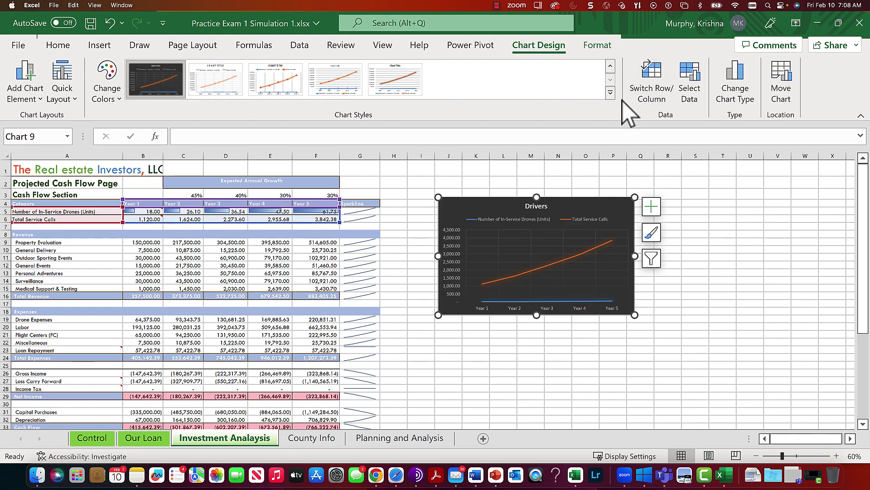
{"action": "left_click", "coordinate": [652, 88]}
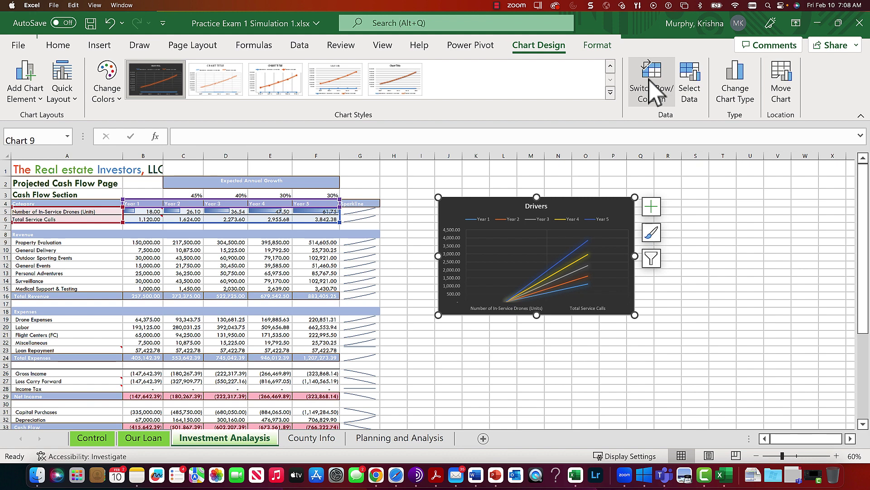
{"action": "left_click", "coordinate": [650, 79]}
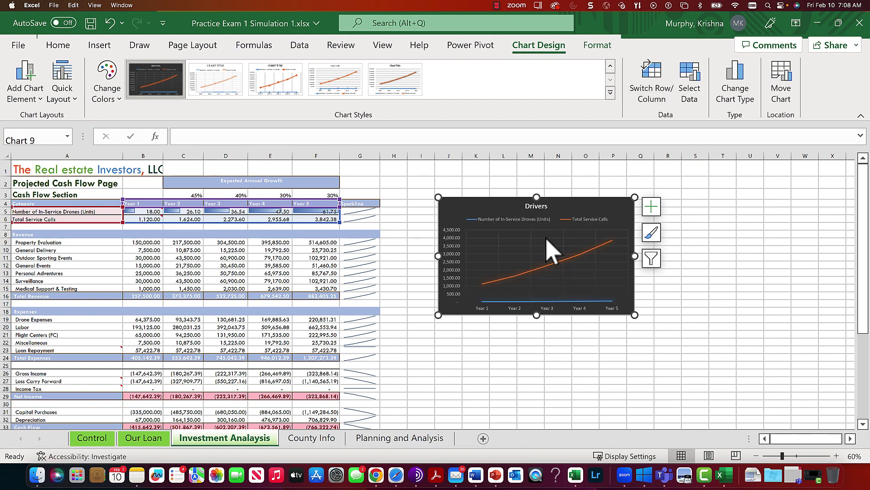
Cut the Drivers chart and paste it at cell A83 beneath the Combo Chart.
{"action": "right_click", "coordinate": [479, 213]}
{"action": "left_click", "coordinate": [509, 93]}
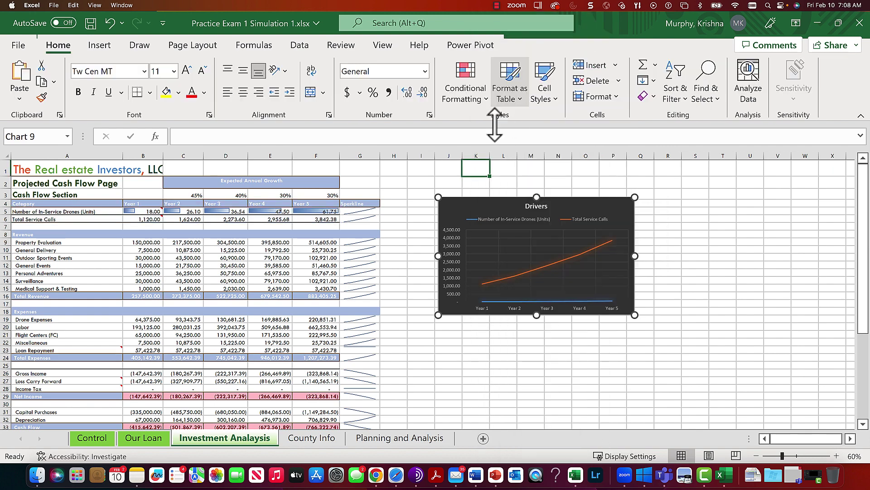
{"action": "scroll", "coordinate": [346, 293], "scroll_direction": "down", "scroll_amount": 10}
{"action": "scroll", "coordinate": [347, 302], "scroll_direction": "up", "scroll_amount": 2}
{"action": "left_click", "coordinate": [45, 297]}
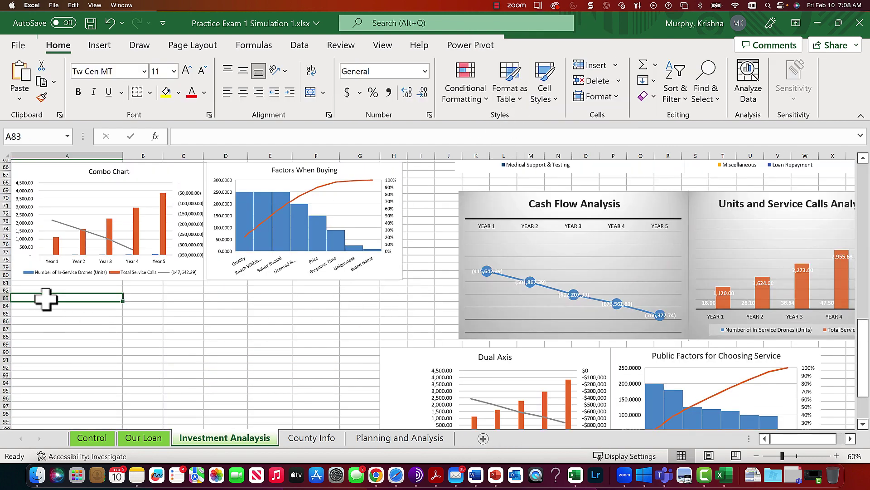
{"action": "left_click", "coordinate": [22, 73]}
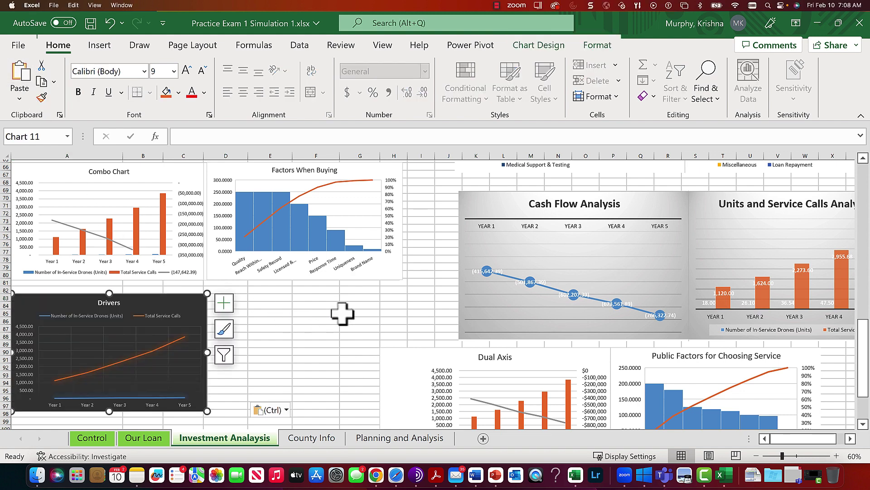
{"action": "left_click", "coordinate": [311, 305]}
{"action": "left_click", "coordinate": [230, 298]}
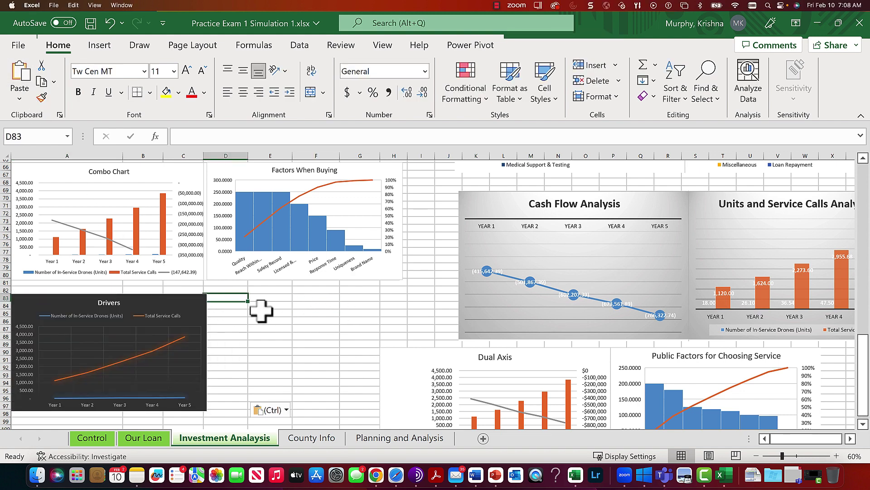
{"action": "scroll", "coordinate": [263, 308], "scroll_direction": "up", "scroll_amount": 15}
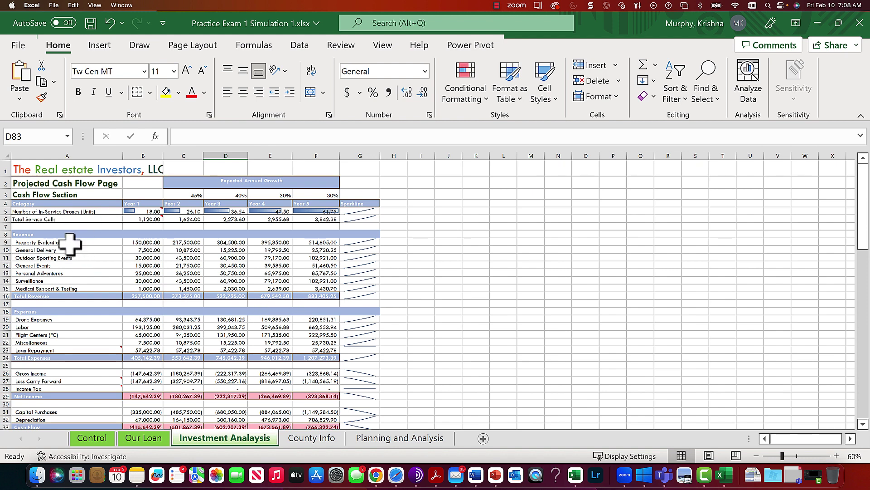
Insert a Pie of Pie chart of the Year 1 revenues in A9:B15, placed beside the table.
{"action": "left_click_drag", "start_coordinate": [71, 244], "coordinate": [133, 287]}
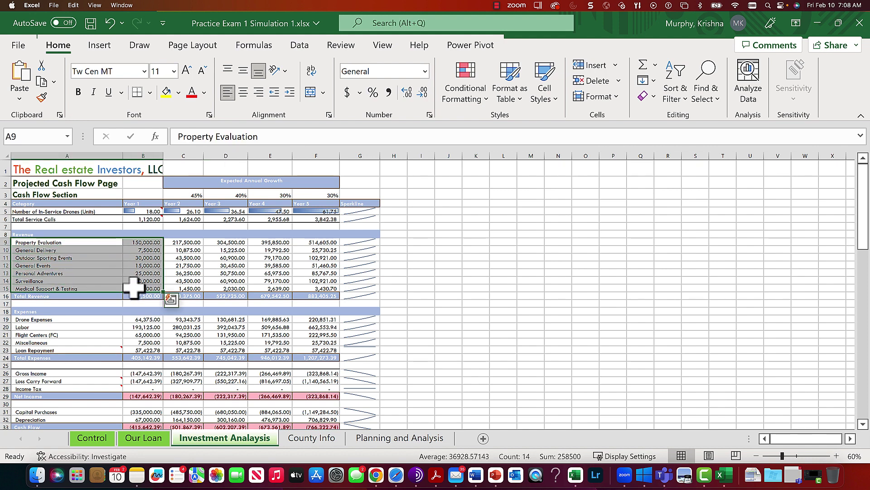
{"action": "left_click", "coordinate": [110, 47]}
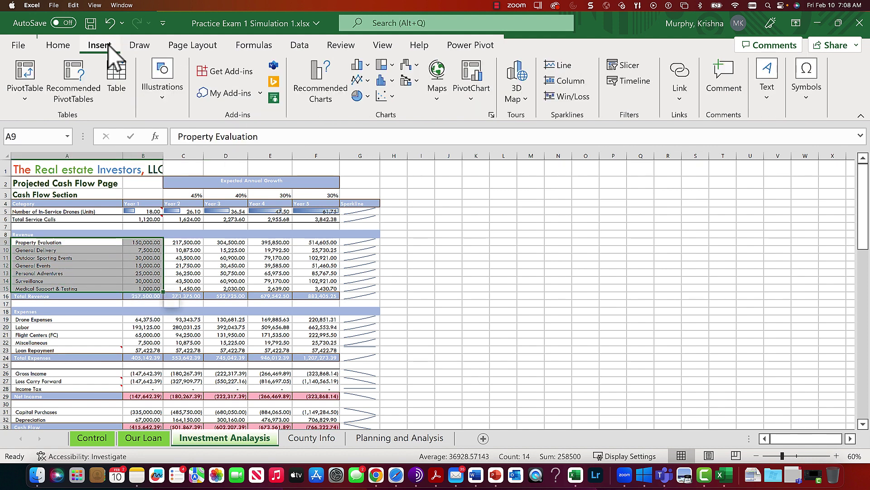
{"action": "left_click", "coordinate": [368, 97]}
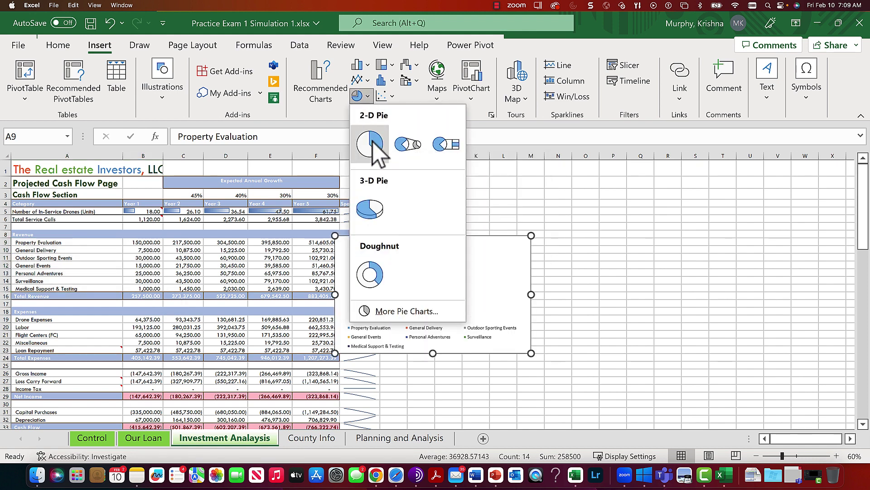
{"action": "left_click", "coordinate": [410, 146]}
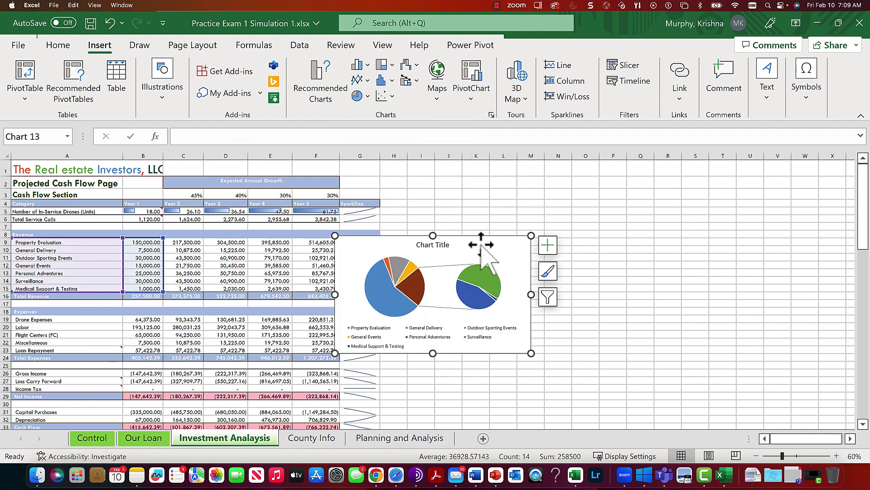
{"action": "left_click_drag", "start_coordinate": [486, 242], "coordinate": [570, 216]}
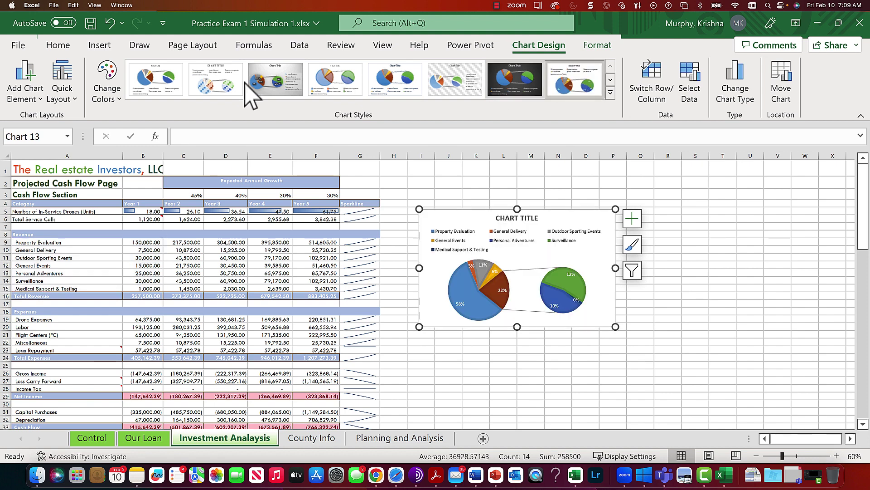
Apply the grey gradient style and title the pie chart 'Revenue Analysis Year One'.
{"action": "left_click", "coordinate": [276, 82]}
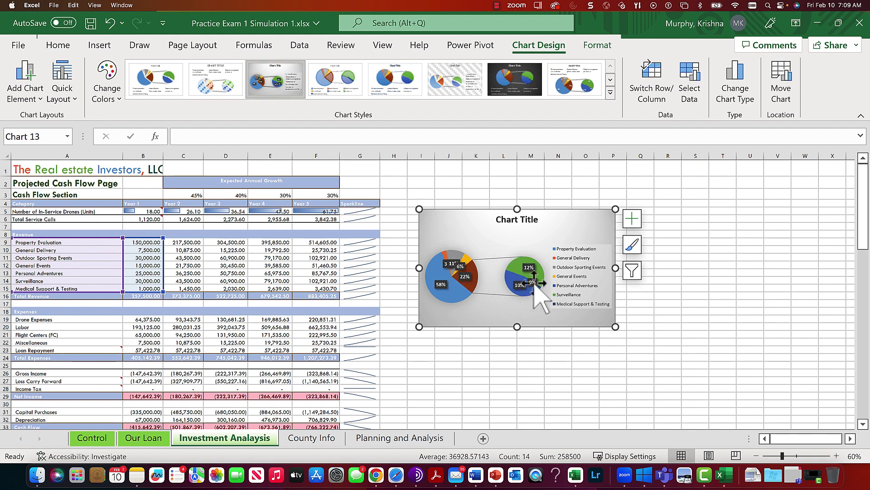
{"action": "double_click", "coordinate": [512, 223]}
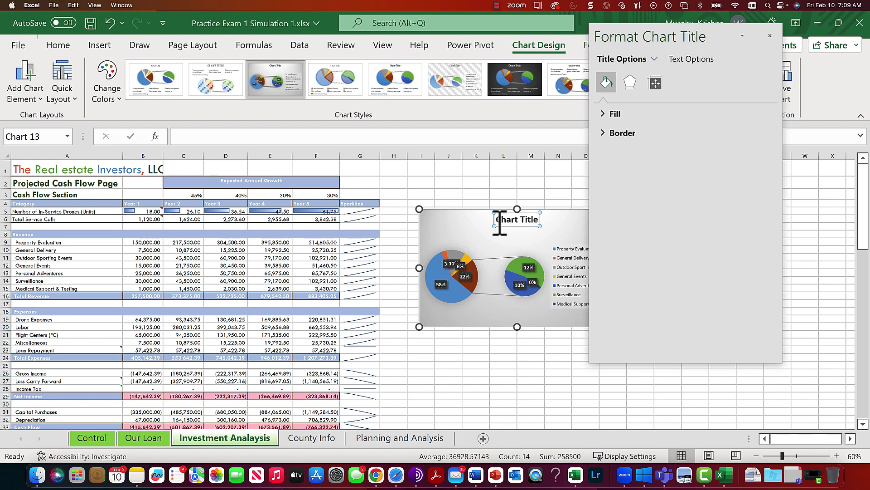
{"action": "left_click_drag", "start_coordinate": [500, 222], "coordinate": [540, 220]}
{"action": "type", "text": "Revenue"}
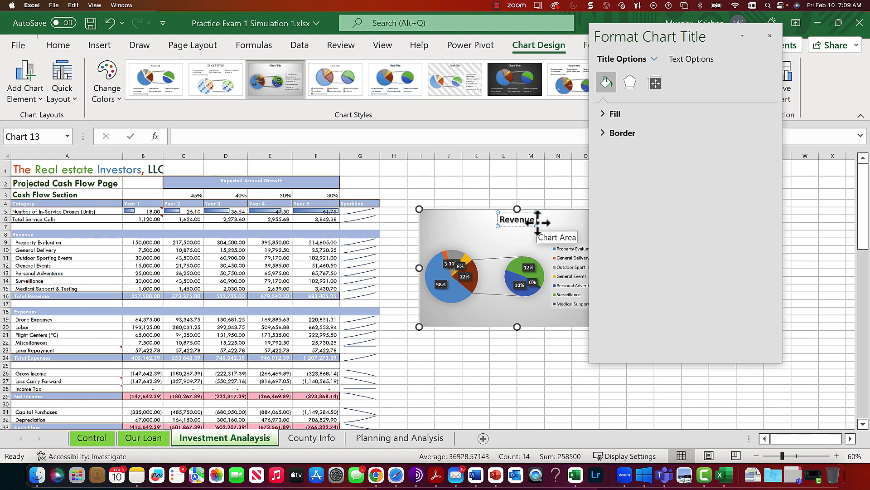
{"action": "type", "text": " Analysis"}
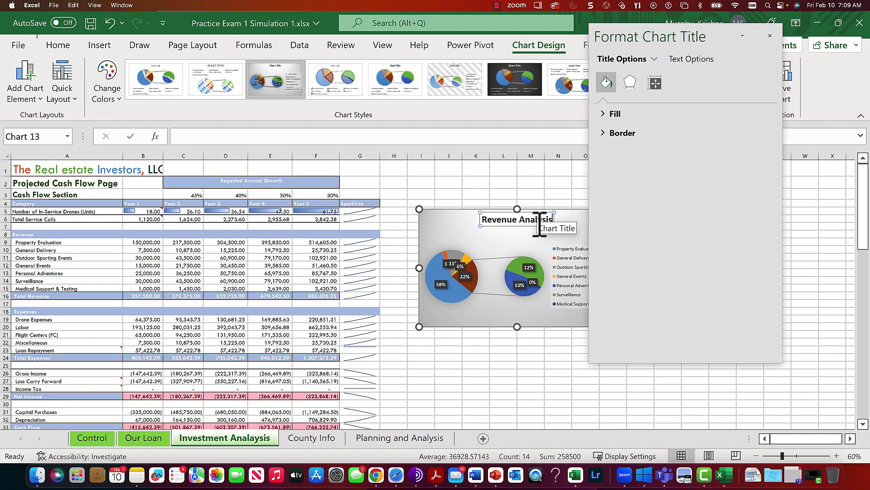
{"action": "type", "text": " Year"}
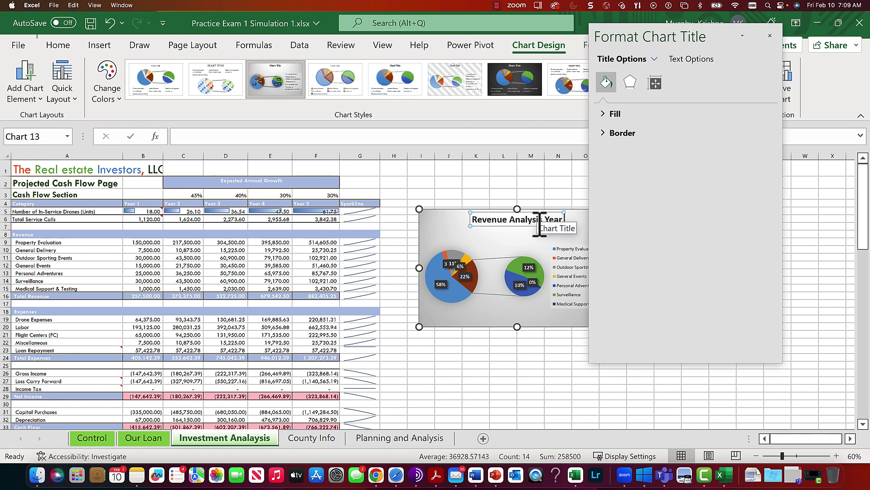
{"action": "type", "text": " Inc"}
{"action": "key", "text": "BackSpace"}
{"action": "key", "text": "BackSpace"}
{"action": "type", "text": "One"}
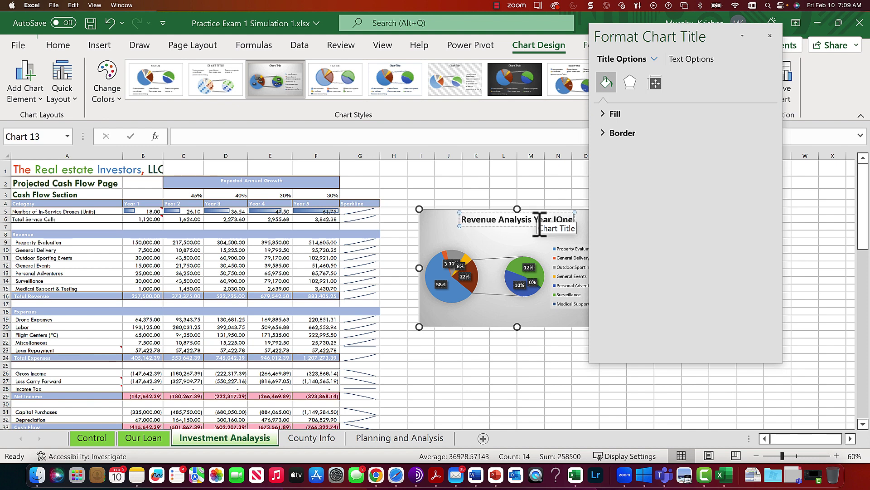
{"action": "key", "text": "BackSpace"}
{"action": "key", "text": "BackSpace"}
{"action": "key", "text": "BackSpace"}
{"action": "key", "text": "BackSpace"}
{"action": "key", "text": "BackSpace"}
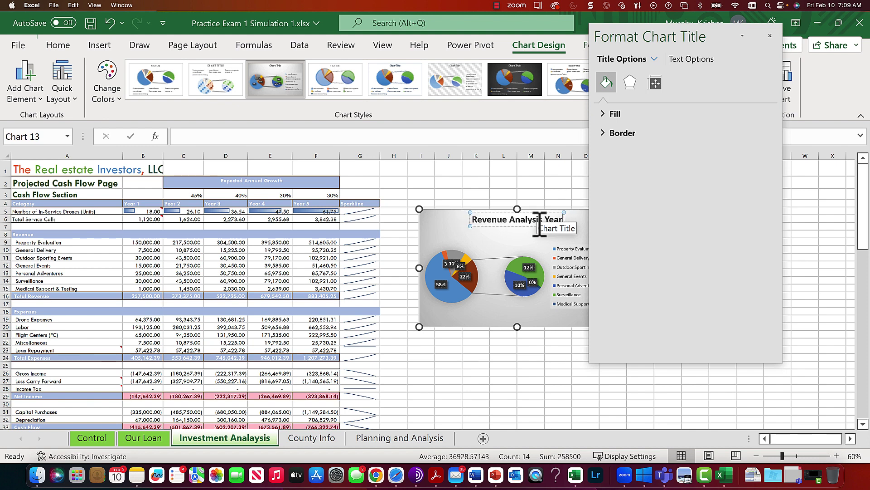
{"action": "type", "text": "One"}
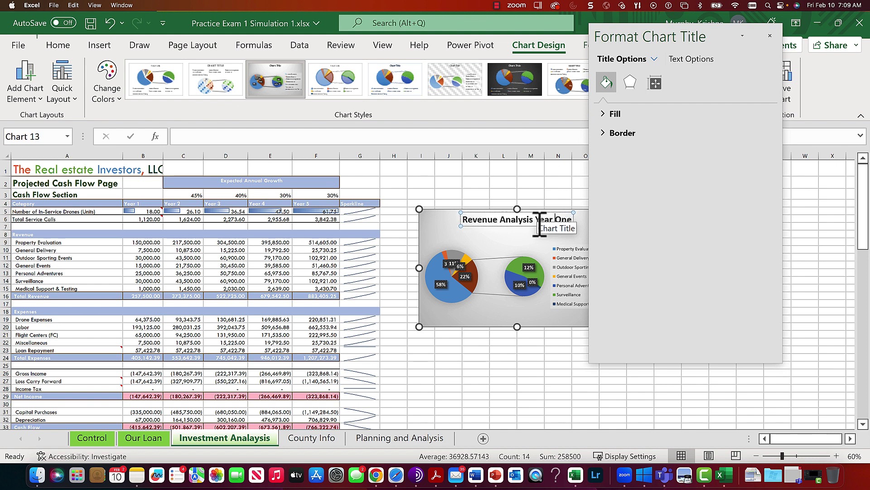
{"action": "left_click", "coordinate": [770, 36]}
Move the revenue chart to the Our Loan sheet with Move Chart.
{"action": "left_click", "coordinate": [450, 192]}
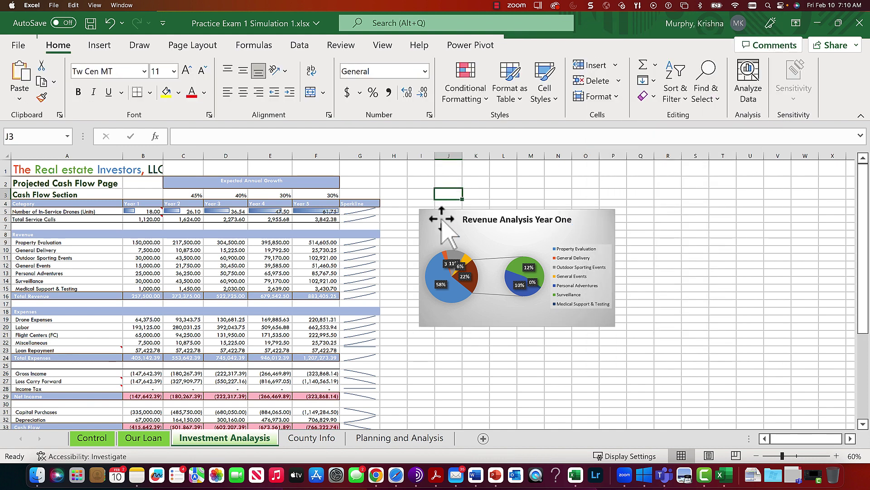
{"action": "right_click", "coordinate": [444, 231]}
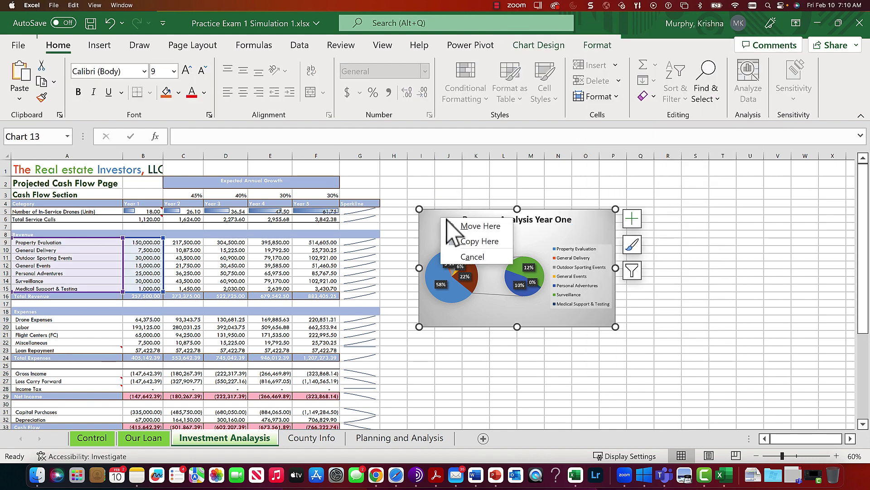
{"action": "left_click", "coordinate": [436, 227]}
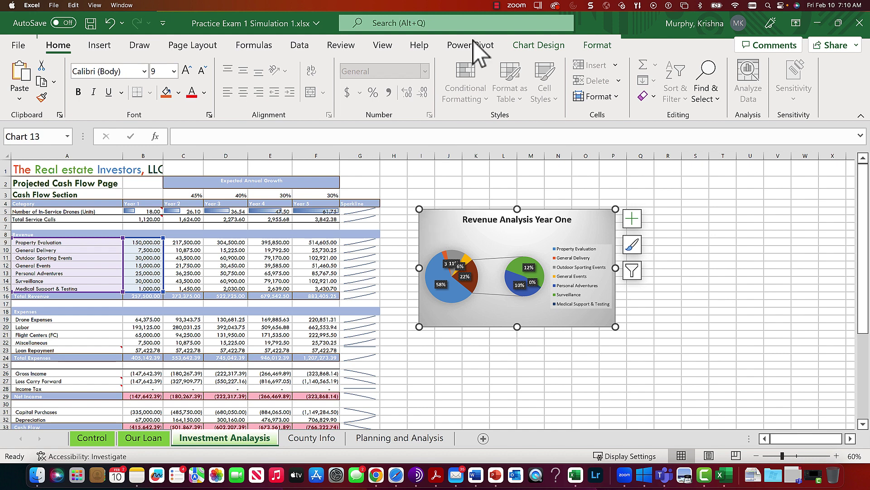
{"action": "left_click", "coordinate": [534, 46]}
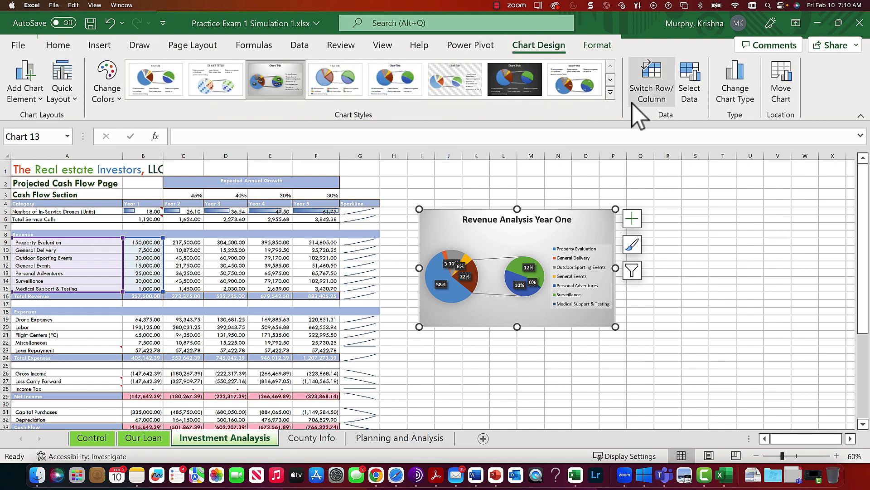
{"action": "left_click", "coordinate": [786, 73]}
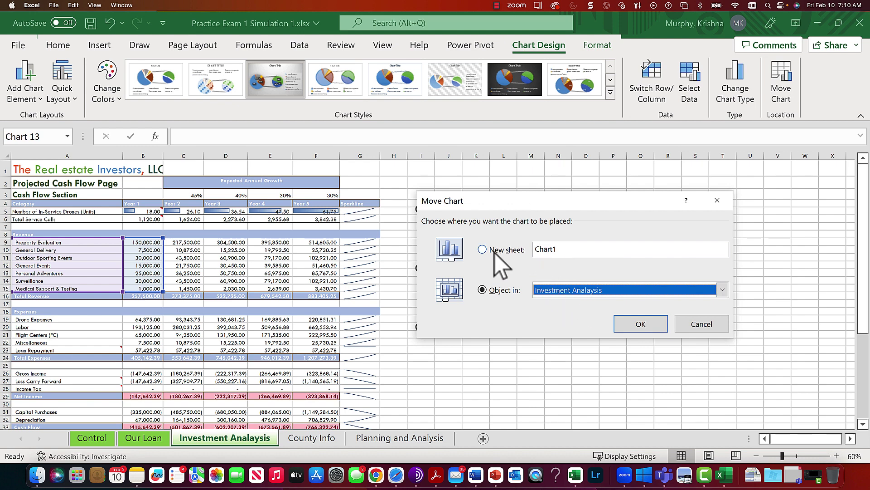
{"action": "left_click", "coordinate": [722, 290]}
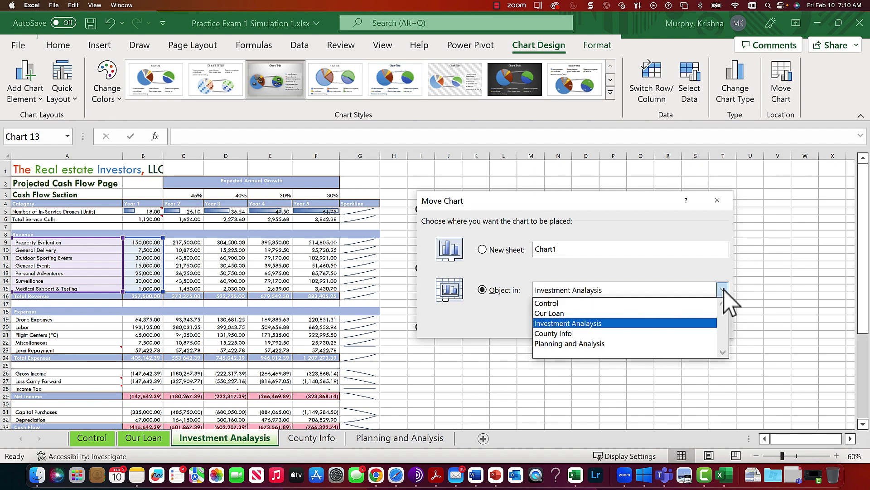
{"action": "left_click", "coordinate": [723, 291]}
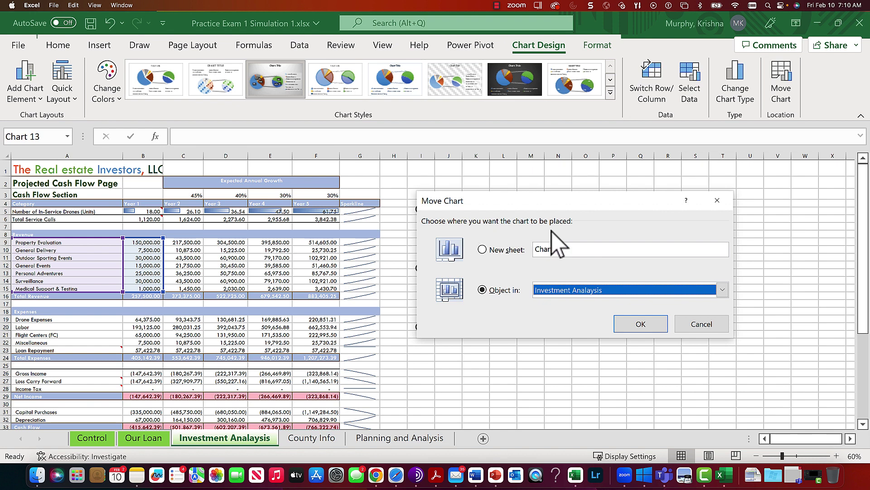
{"action": "left_click", "coordinate": [722, 290]}
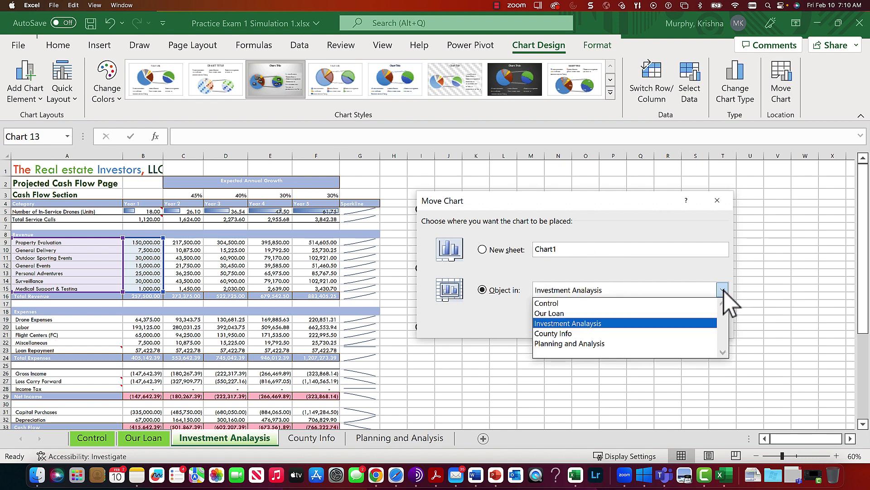
{"action": "left_click", "coordinate": [606, 313]}
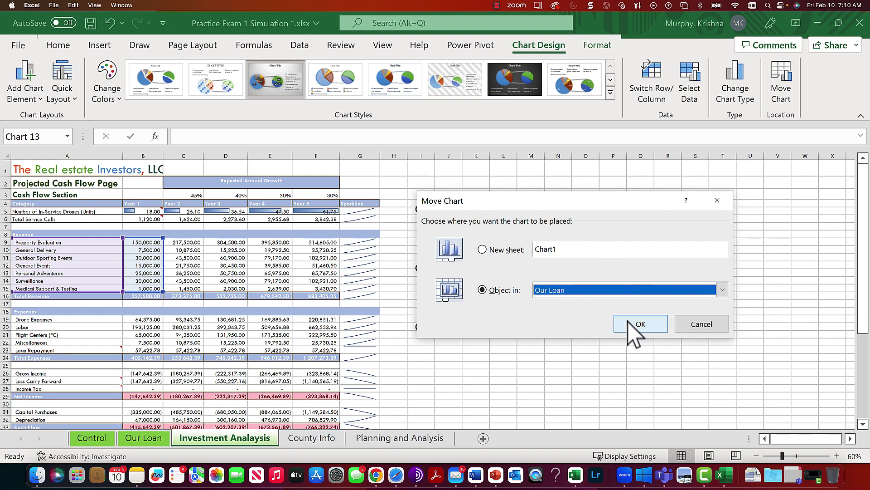
{"action": "left_click", "coordinate": [633, 325]}
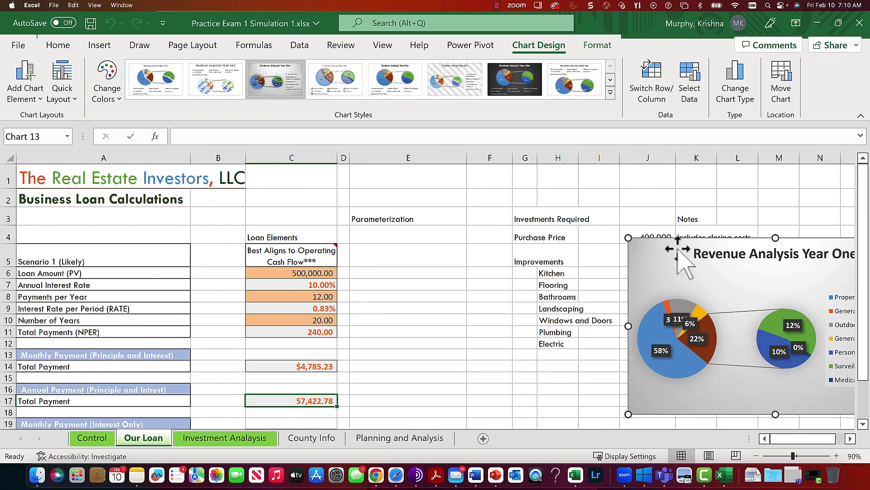
Cut the chart and paste it at D83 on Investment Analysis beside the Drivers chart.
{"action": "right_click", "coordinate": [671, 268]}
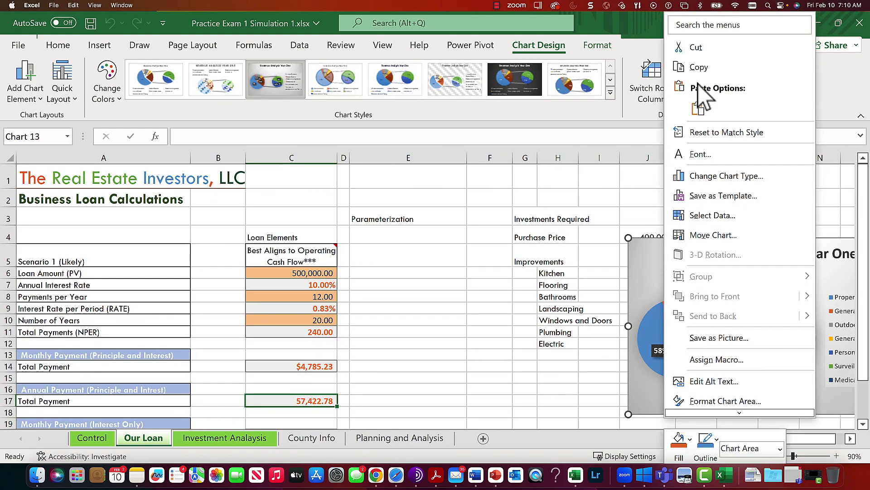
{"action": "left_click", "coordinate": [697, 48]}
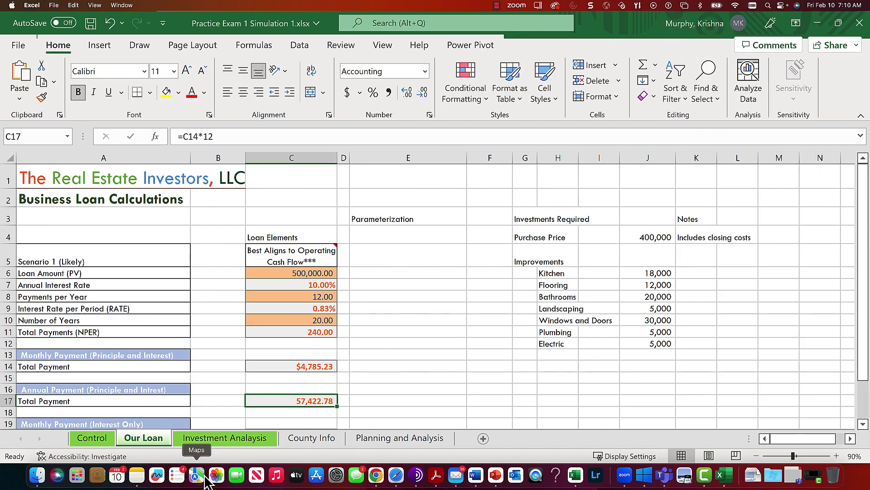
{"action": "left_click", "coordinate": [225, 439]}
{"action": "scroll", "coordinate": [195, 360], "scroll_direction": "down", "scroll_amount": 15}
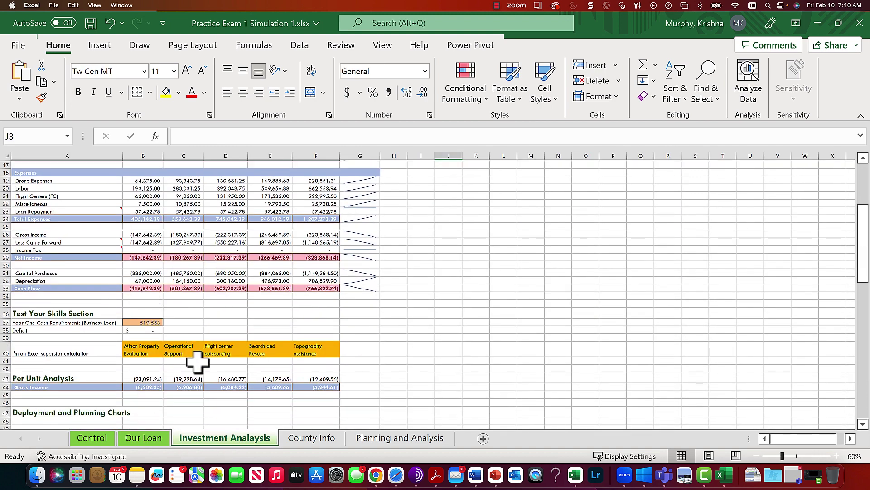
{"action": "scroll", "coordinate": [195, 361], "scroll_direction": "down", "scroll_amount": 5}
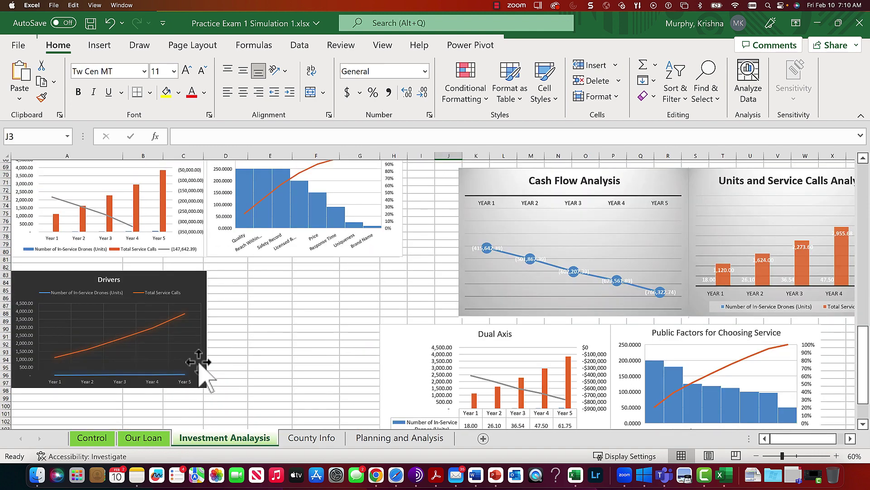
{"action": "left_click", "coordinate": [233, 275]}
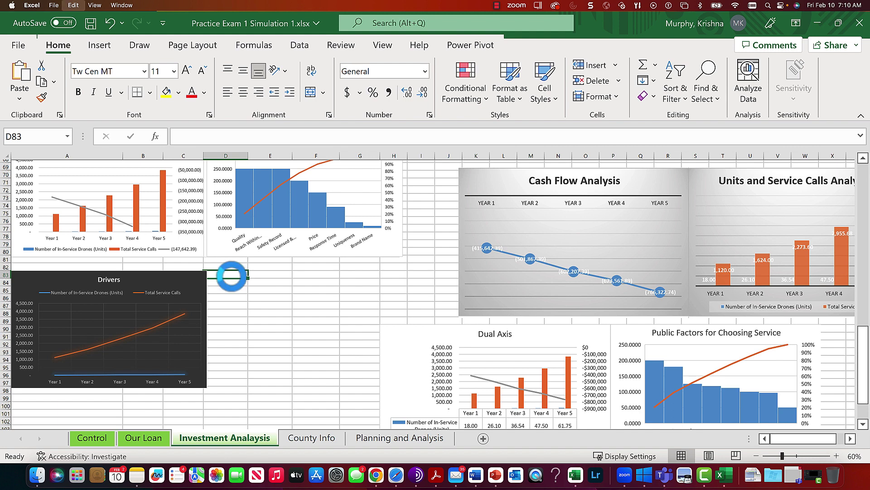
{"action": "key", "text": "ctrl+v"}
{"action": "left_click_drag", "start_coordinate": [224, 272], "coordinate": [229, 274]}
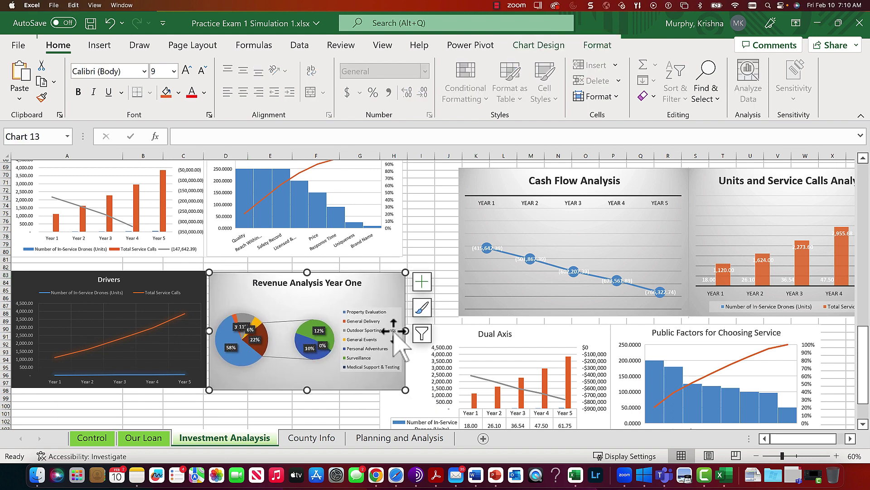
{"action": "left_click", "coordinate": [433, 245]}
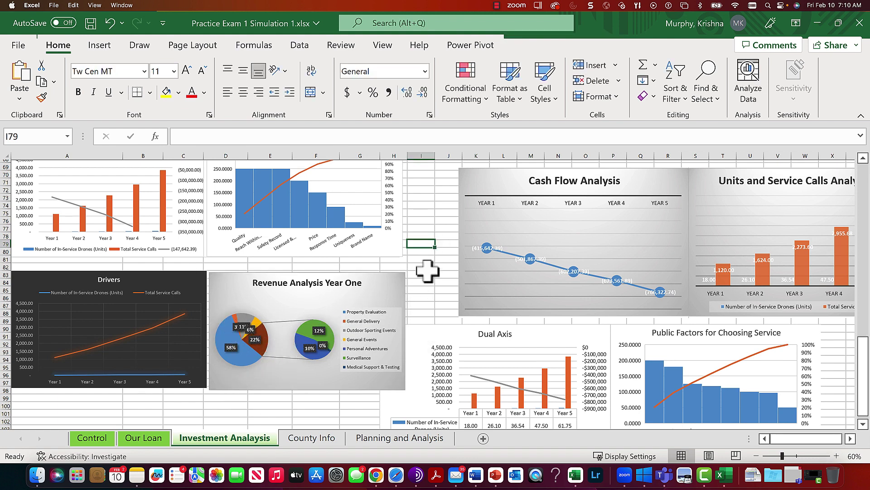
Scroll back up Investment Analysis and switch to the County Info sheet.
{"action": "scroll", "coordinate": [441, 271], "scroll_direction": "up", "scroll_amount": 4}
{"action": "scroll", "coordinate": [441, 271], "scroll_direction": "up", "scroll_amount": 2}
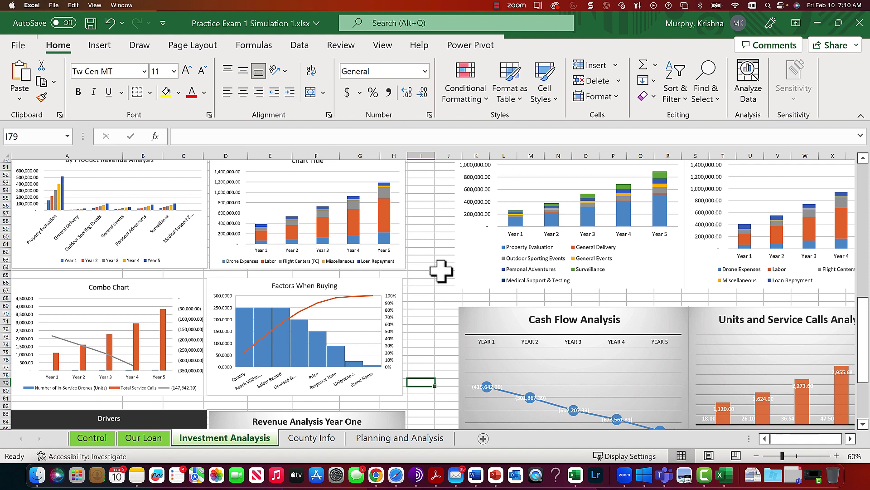
{"action": "scroll", "coordinate": [441, 271], "scroll_direction": "up", "scroll_amount": 3}
{"action": "scroll", "coordinate": [441, 271], "scroll_direction": "down", "scroll_amount": 2}
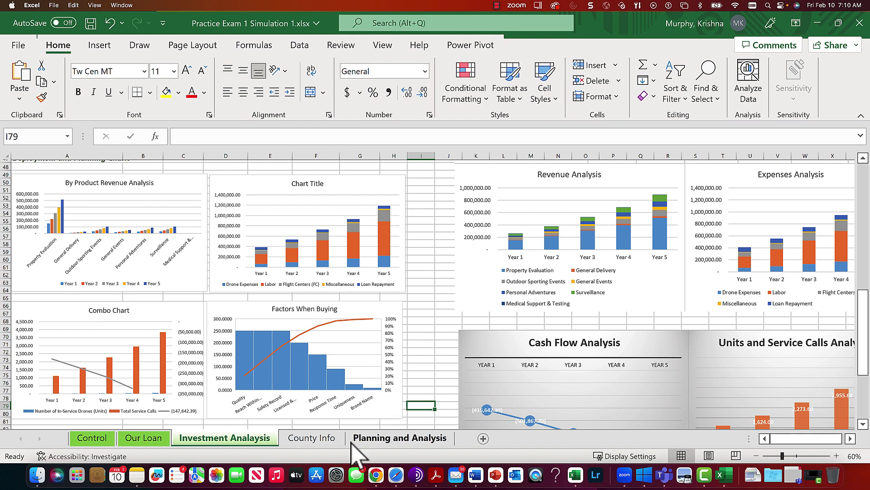
{"action": "left_click", "coordinate": [318, 440]}
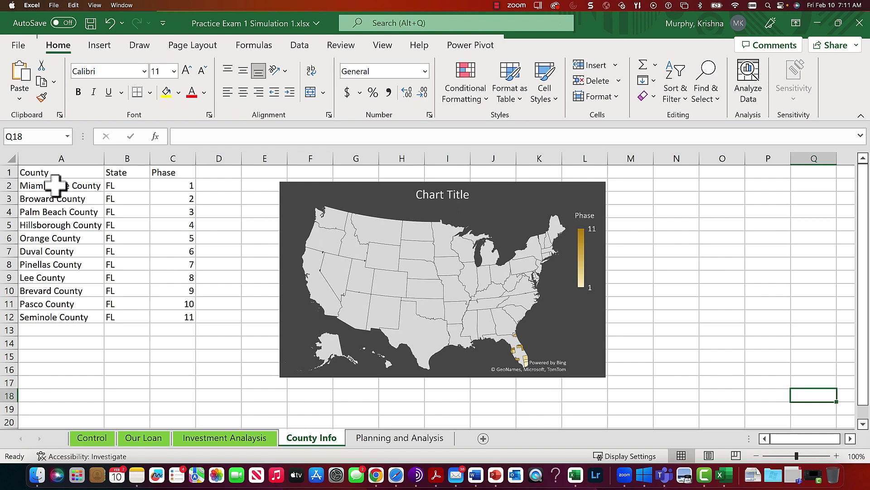
Insert a filled map of counties A2:A12 with Phase values C2:C12, placed below the first map.
{"action": "left_click_drag", "start_coordinate": [55, 184], "coordinate": [50, 316]}
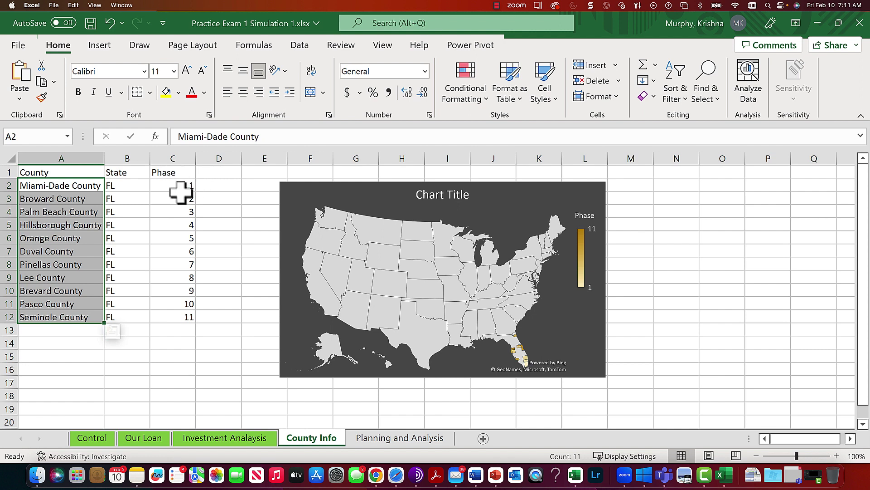
{"action": "left_click_drag", "start_coordinate": [181, 186], "coordinate": [183, 313]}
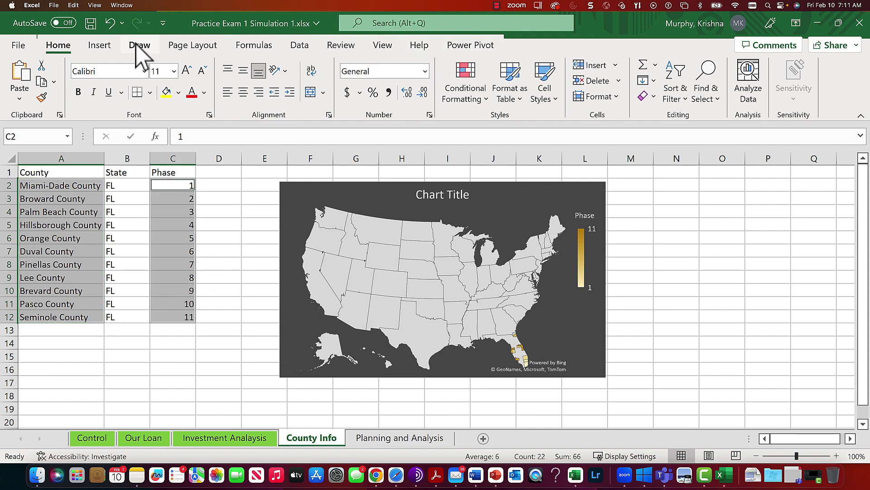
{"action": "left_click", "coordinate": [89, 48]}
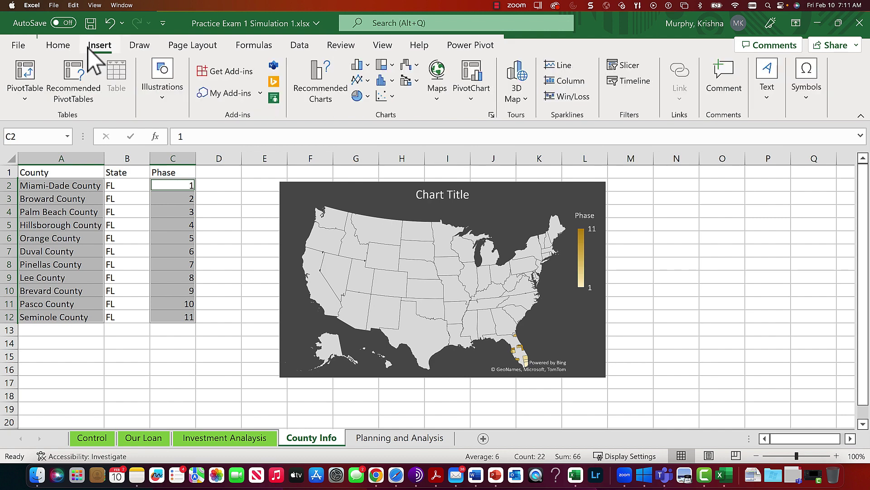
{"action": "left_click", "coordinate": [437, 76]}
{"action": "left_click", "coordinate": [443, 147]}
{"action": "left_click_drag", "start_coordinate": [369, 213], "coordinate": [347, 380]}
Give the second map a dark chart style and set its projection to Mercator.
{"action": "left_click", "coordinate": [293, 90]}
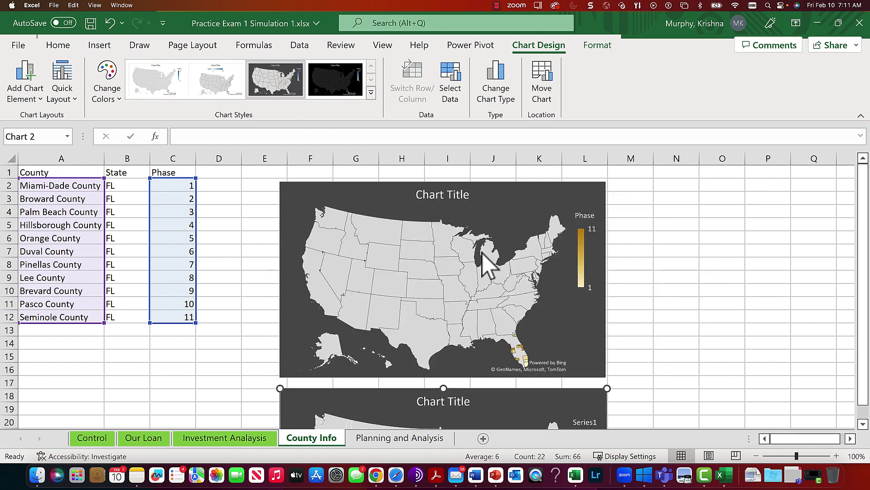
{"action": "scroll", "coordinate": [611, 241], "scroll_direction": "down", "scroll_amount": 5}
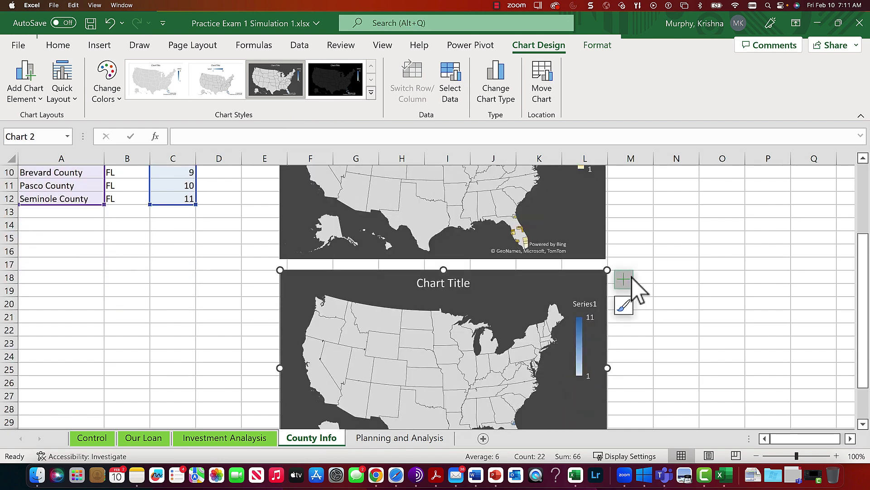
{"action": "scroll", "coordinate": [612, 324], "scroll_direction": "down", "scroll_amount": 6}
{"action": "scroll", "coordinate": [612, 325], "scroll_direction": "up", "scroll_amount": 3}
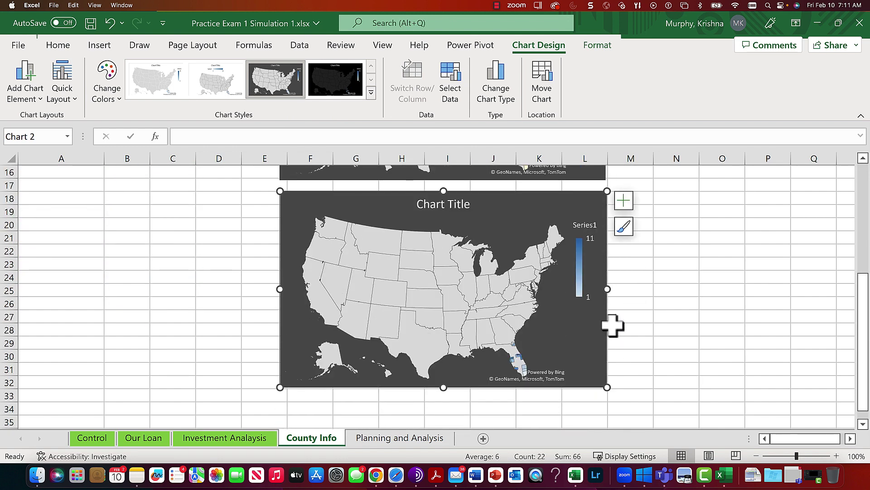
{"action": "left_click", "coordinate": [411, 222]}
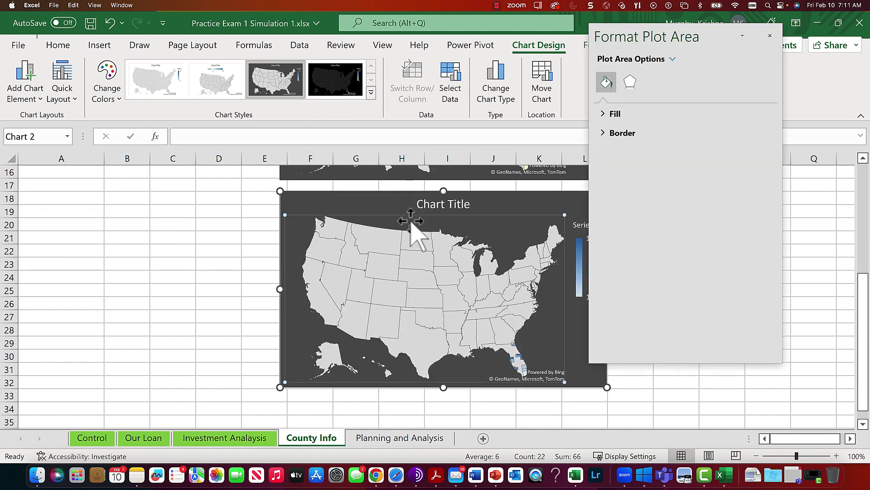
{"action": "left_click", "coordinate": [385, 254]}
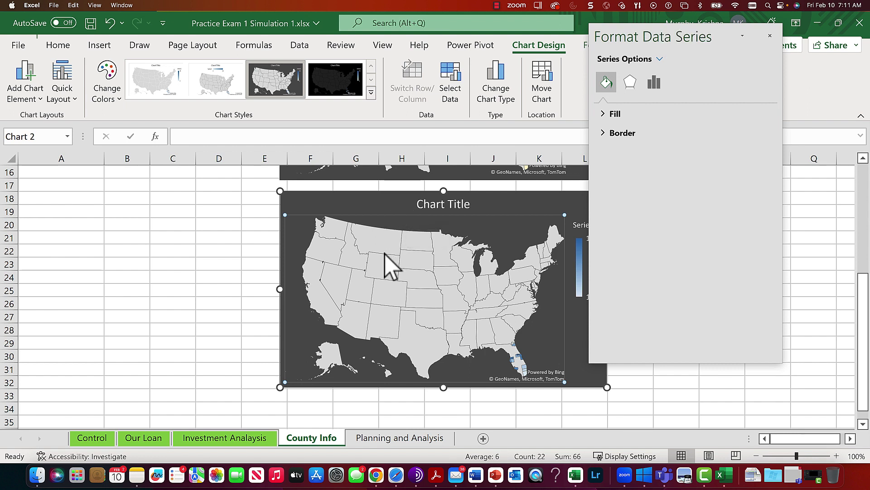
{"action": "left_click", "coordinate": [654, 83]}
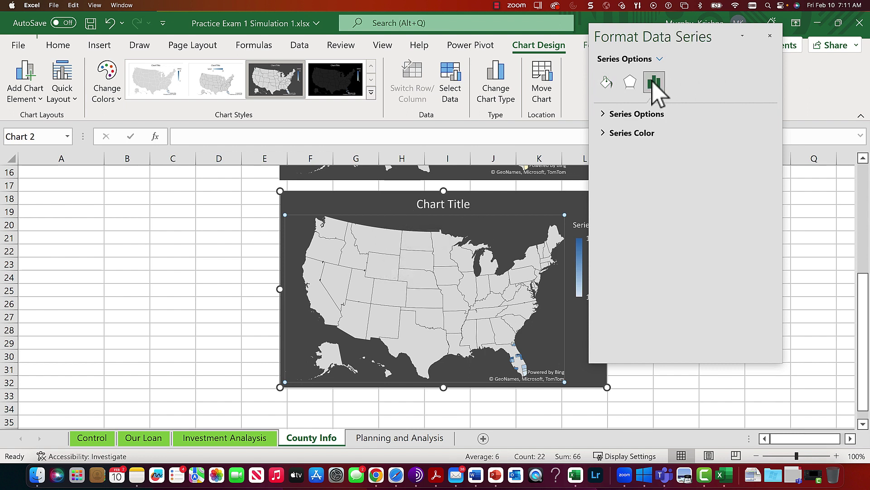
{"action": "left_click", "coordinate": [609, 117]}
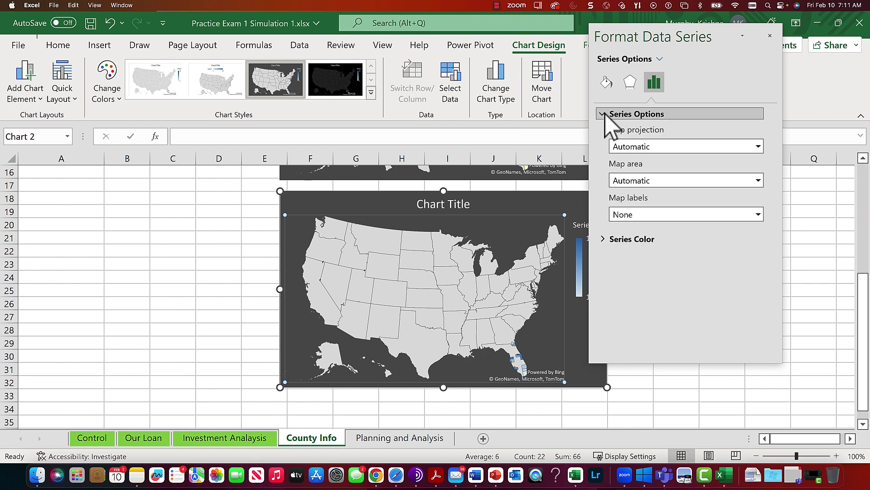
{"action": "left_click", "coordinate": [684, 147]}
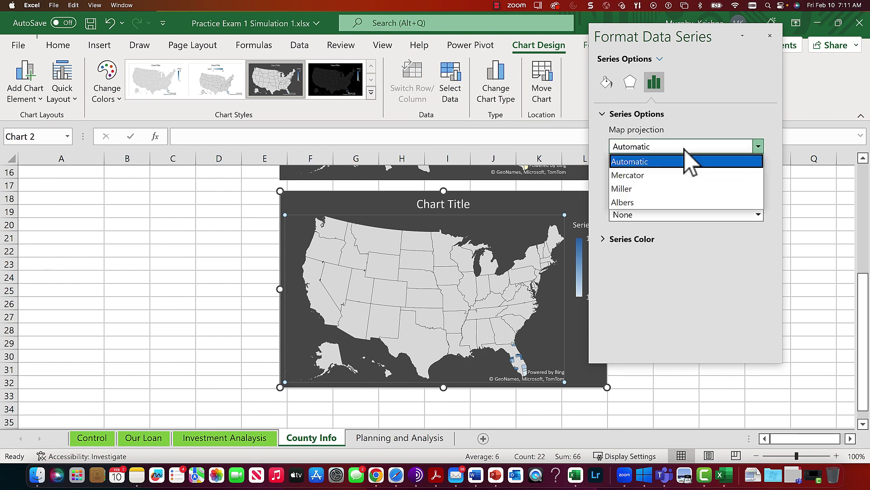
{"action": "left_click", "coordinate": [672, 176]}
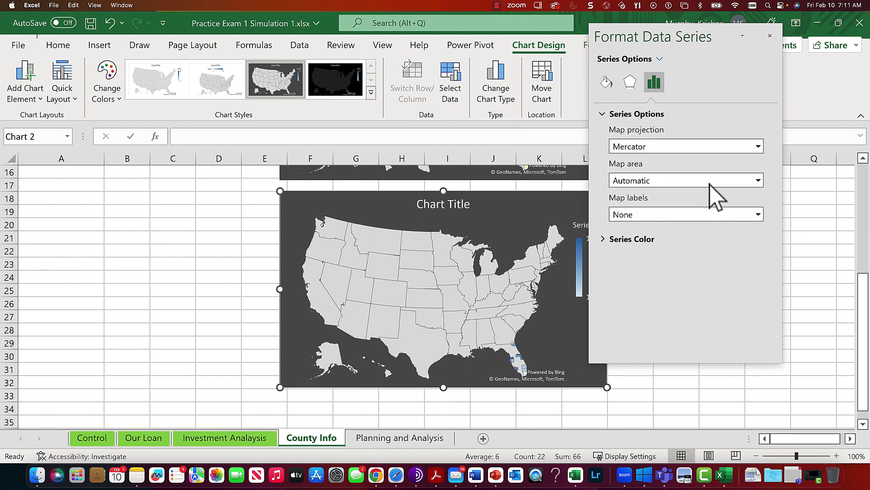
Set the map area to only regions with data and labels to Best fit only.
{"action": "left_click", "coordinate": [709, 181]}
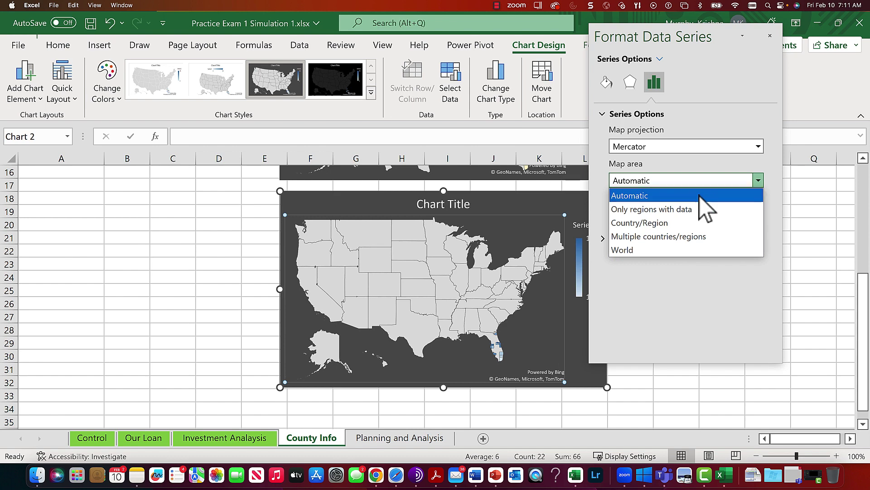
{"action": "left_click", "coordinate": [698, 209]}
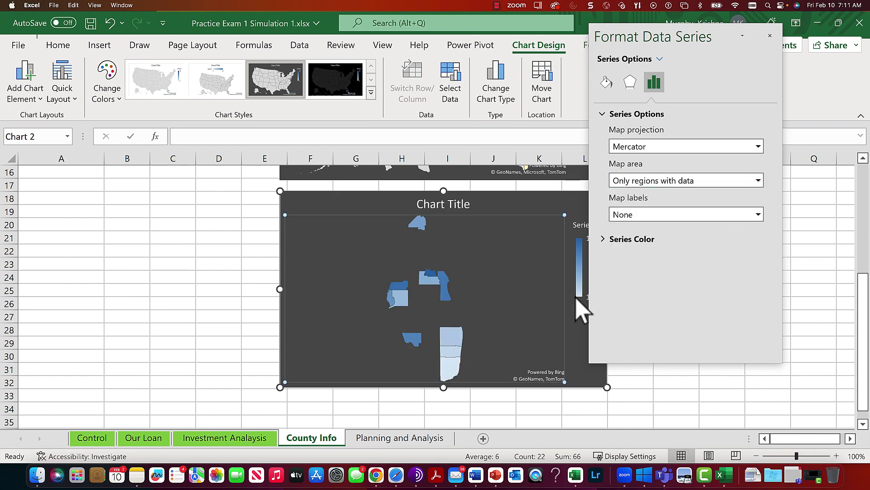
{"action": "left_click", "coordinate": [645, 214]}
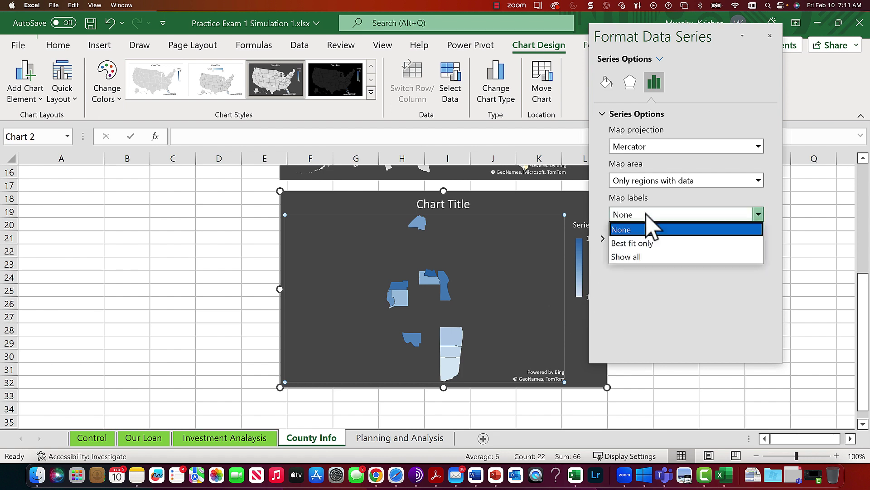
{"action": "left_click", "coordinate": [641, 257]}
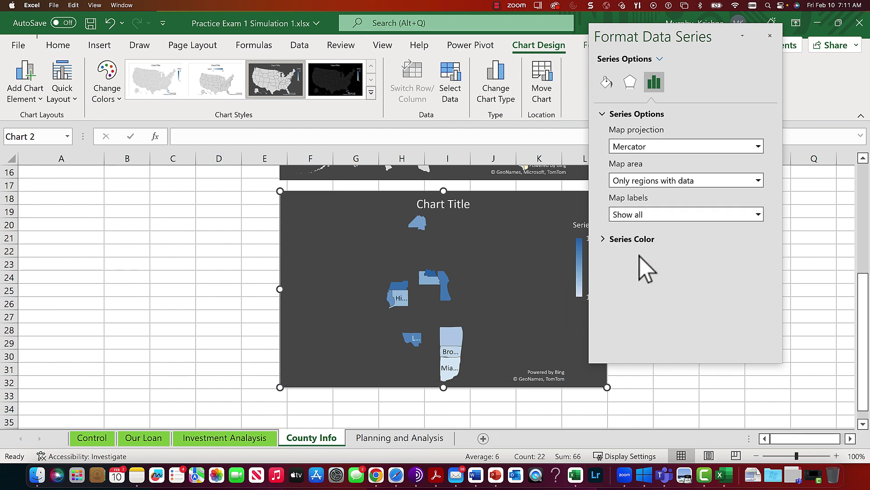
{"action": "left_click", "coordinate": [643, 217]}
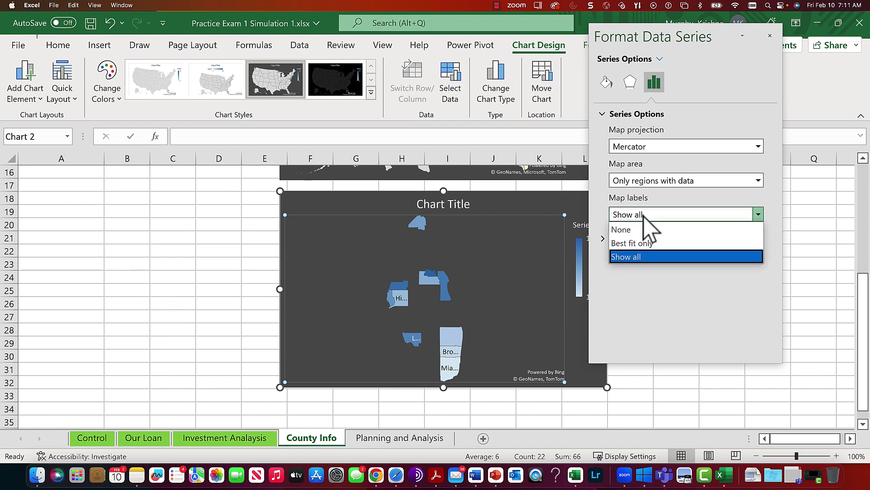
{"action": "left_click", "coordinate": [636, 244]}
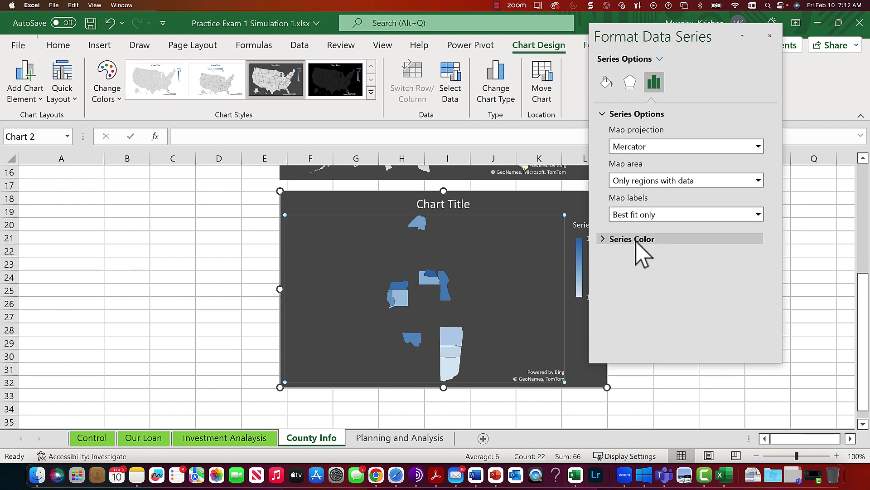
{"action": "left_click", "coordinate": [647, 217]}
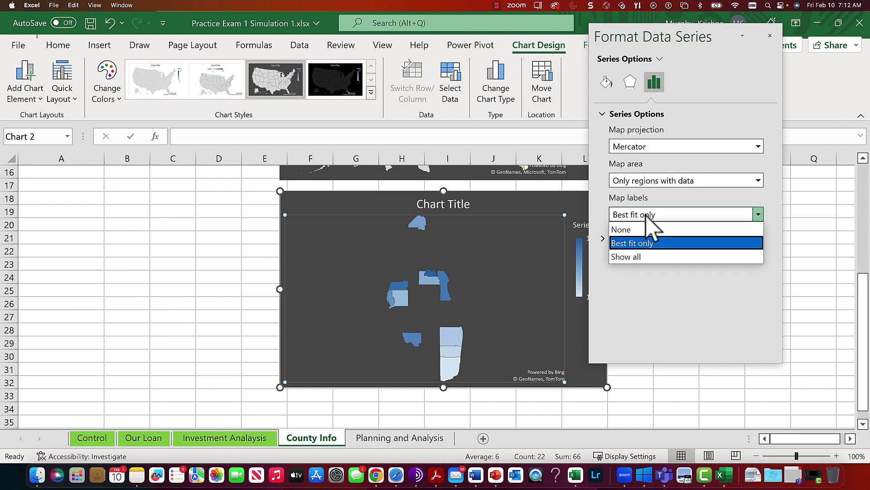
{"action": "left_click", "coordinate": [652, 258]}
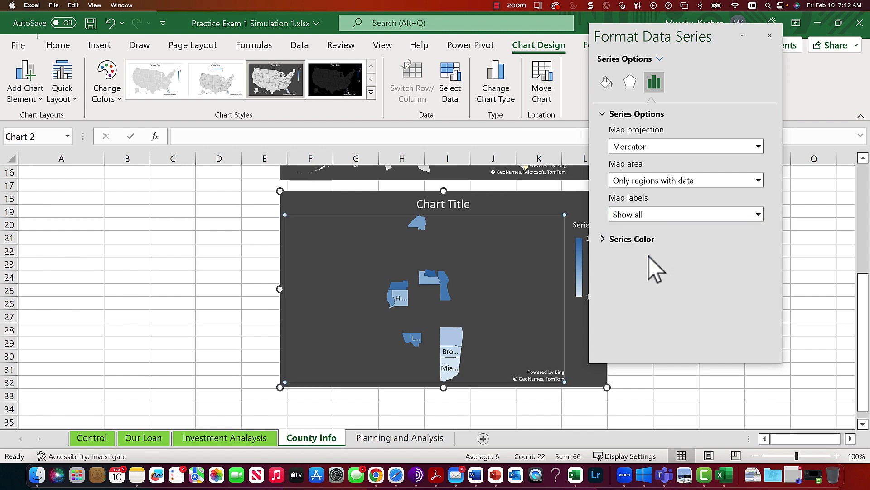
{"action": "left_click", "coordinate": [654, 213]}
{"action": "left_click", "coordinate": [646, 245]}
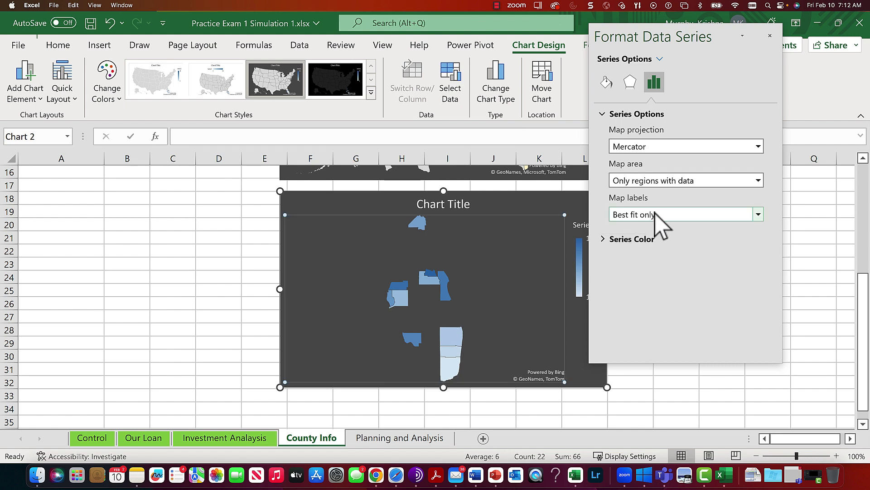
{"action": "left_click", "coordinate": [776, 38]}
Add value data labels to the second map chart.
{"action": "left_click", "coordinate": [214, 229]}
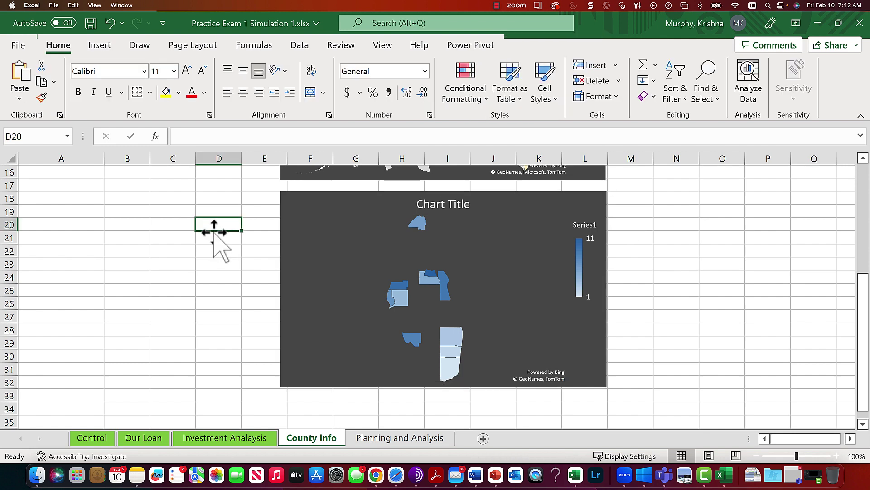
{"action": "scroll", "coordinate": [214, 229], "scroll_direction": "up", "scroll_amount": 5}
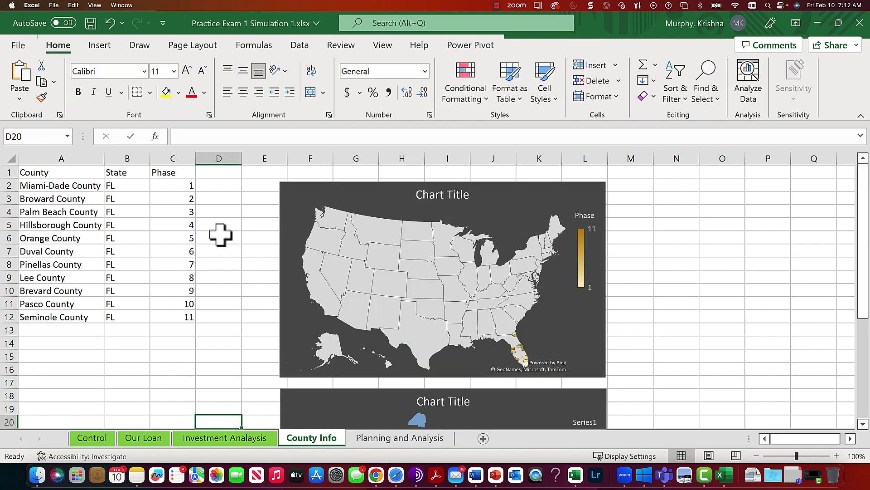
{"action": "scroll", "coordinate": [276, 283], "scroll_direction": "down", "scroll_amount": 5}
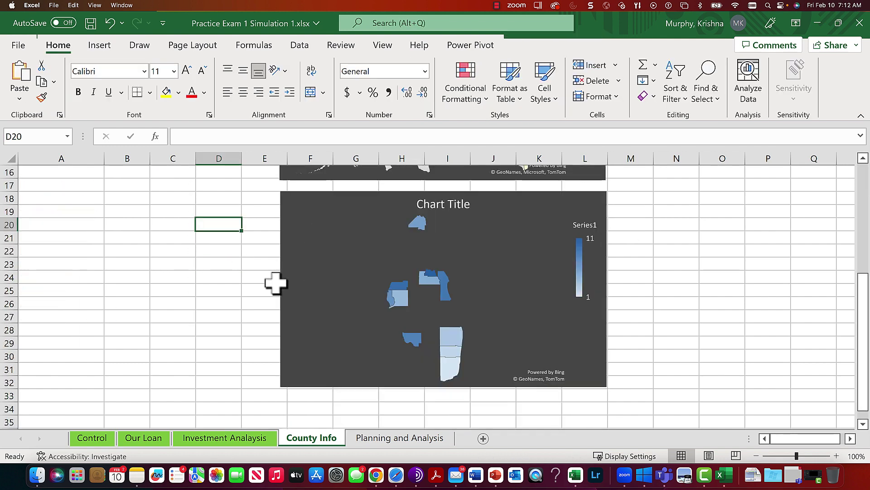
{"action": "left_click", "coordinate": [398, 308]}
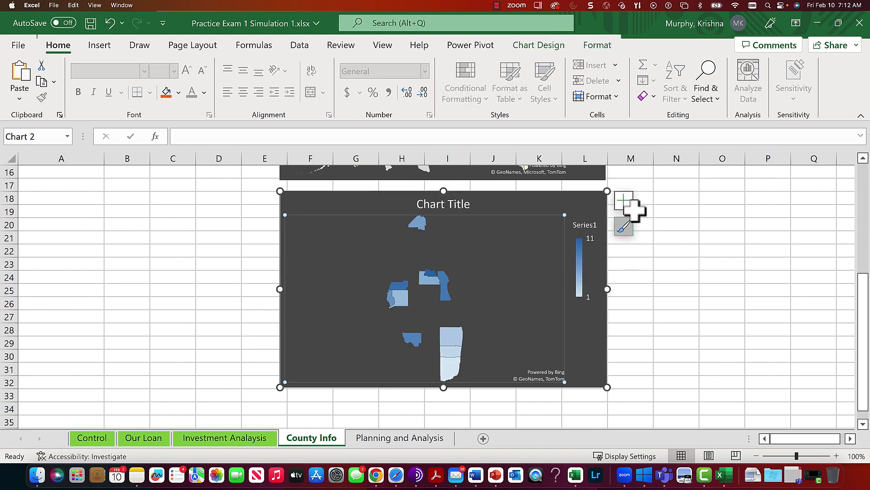
{"action": "left_click", "coordinate": [624, 200]}
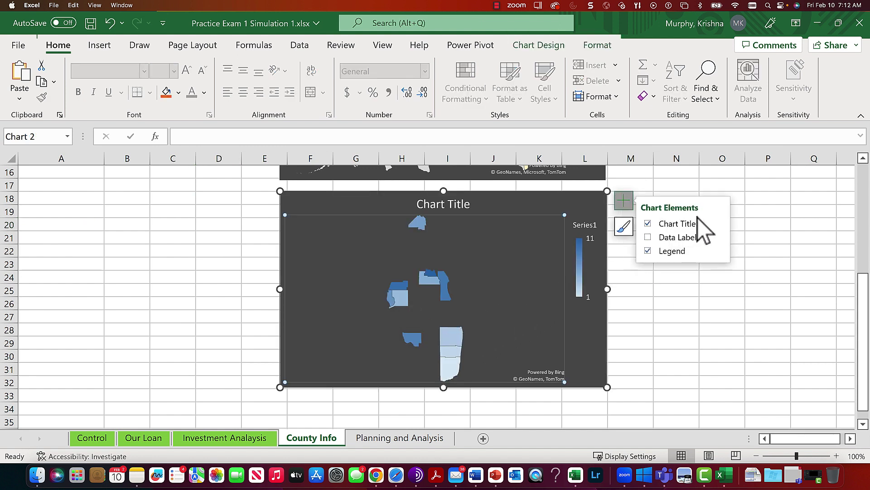
{"action": "left_click", "coordinate": [720, 237]}
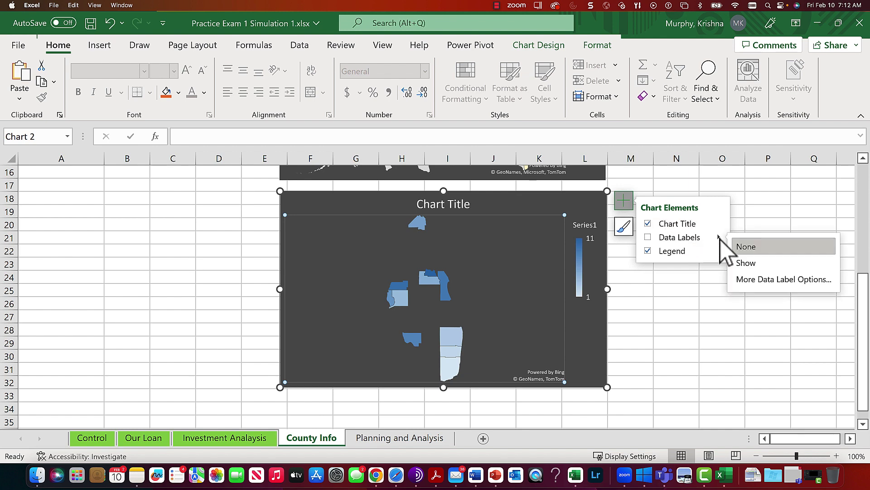
{"action": "left_click", "coordinate": [764, 281]}
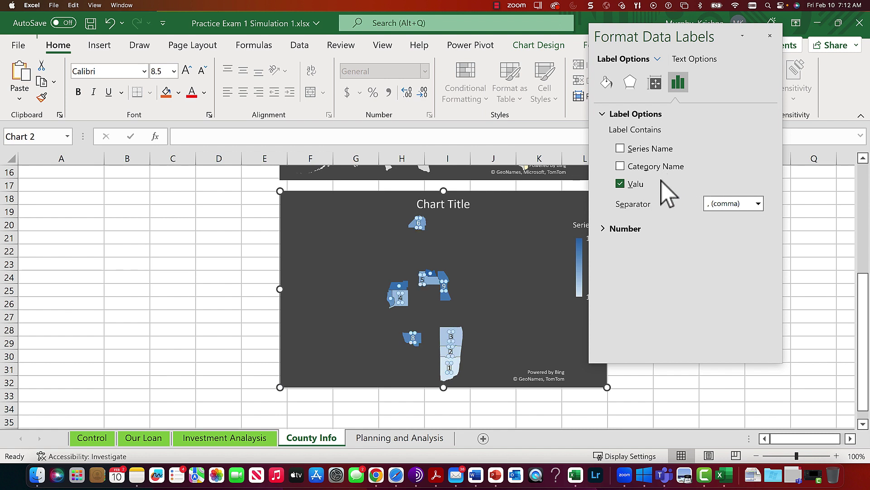
Limit the map labels to the Phase value only, without county or series names.
{"action": "left_click", "coordinate": [620, 167]}
{"action": "left_click", "coordinate": [641, 167]}
{"action": "left_click", "coordinate": [641, 153]}
{"action": "left_click", "coordinate": [769, 35]}
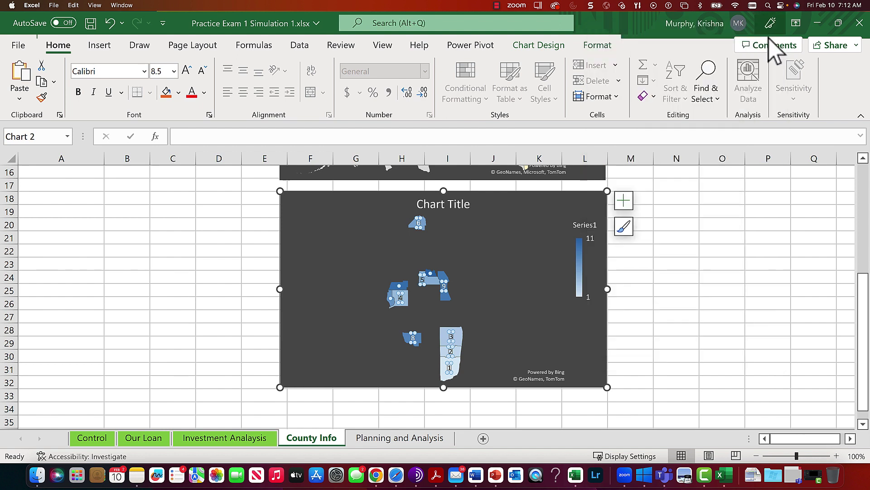
{"action": "left_click", "coordinate": [687, 325]}
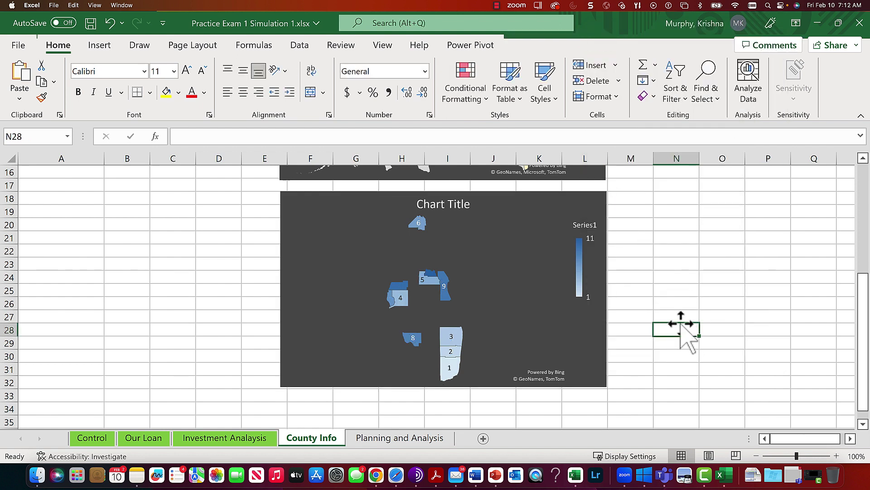
{"action": "scroll", "coordinate": [688, 333], "scroll_direction": "up", "scroll_amount": 5}
{"action": "scroll", "coordinate": [687, 333], "scroll_direction": "down", "scroll_amount": 5}
{"action": "scroll", "coordinate": [688, 333], "scroll_direction": "up", "scroll_amount": 5}
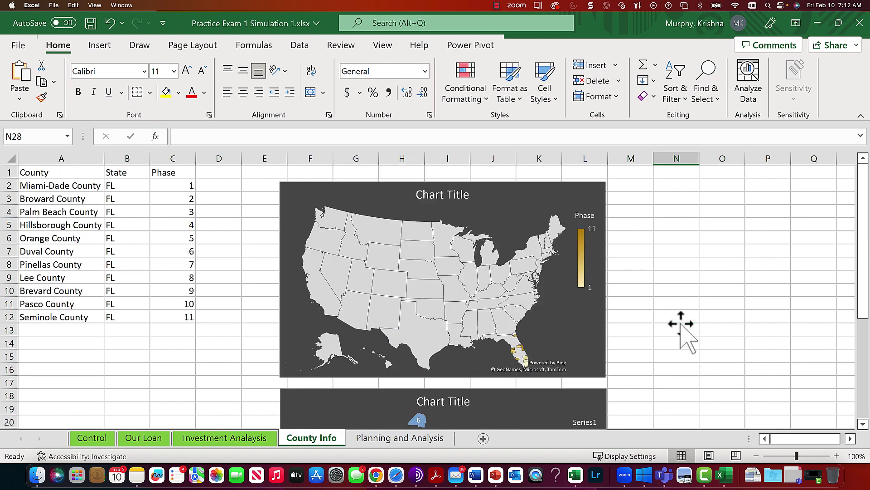